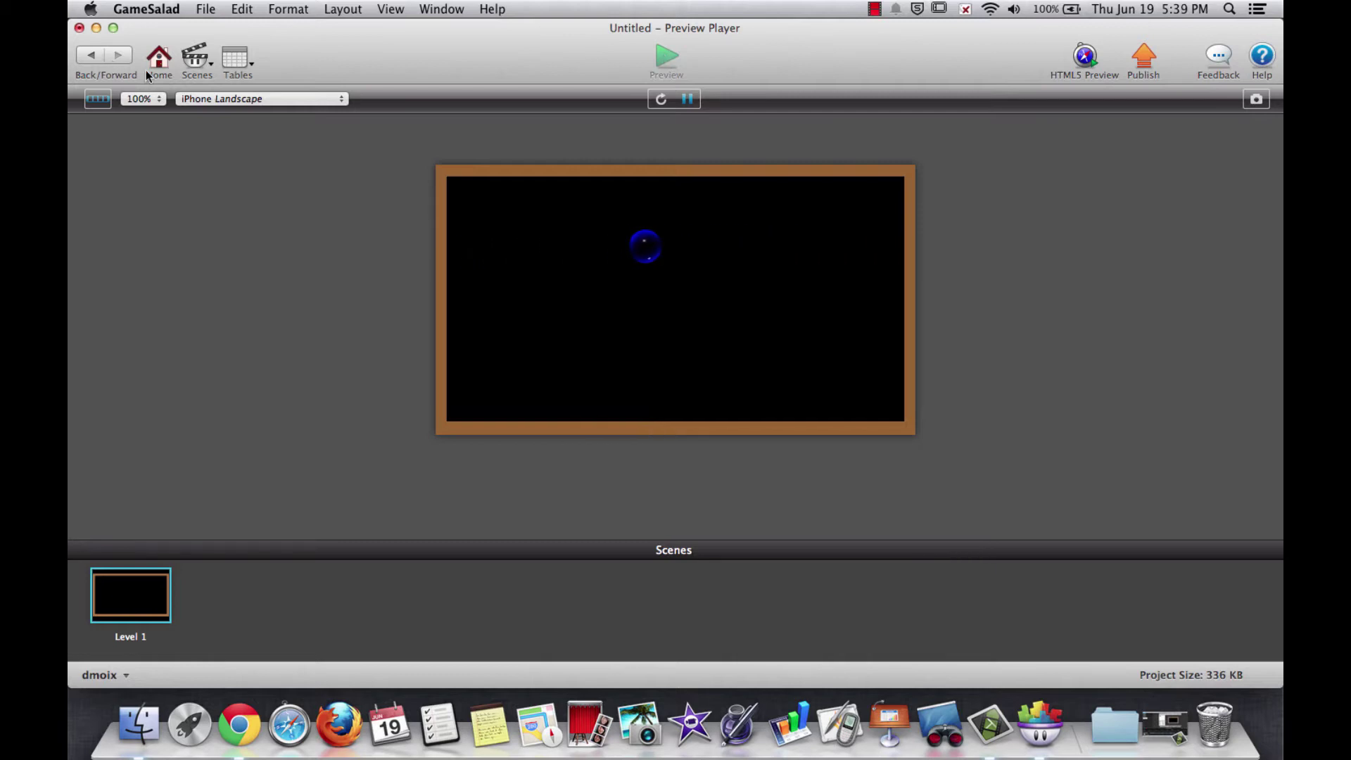
- Return to the blue ball's editor and select the target and Triskelion images in the Library
click(89, 56)
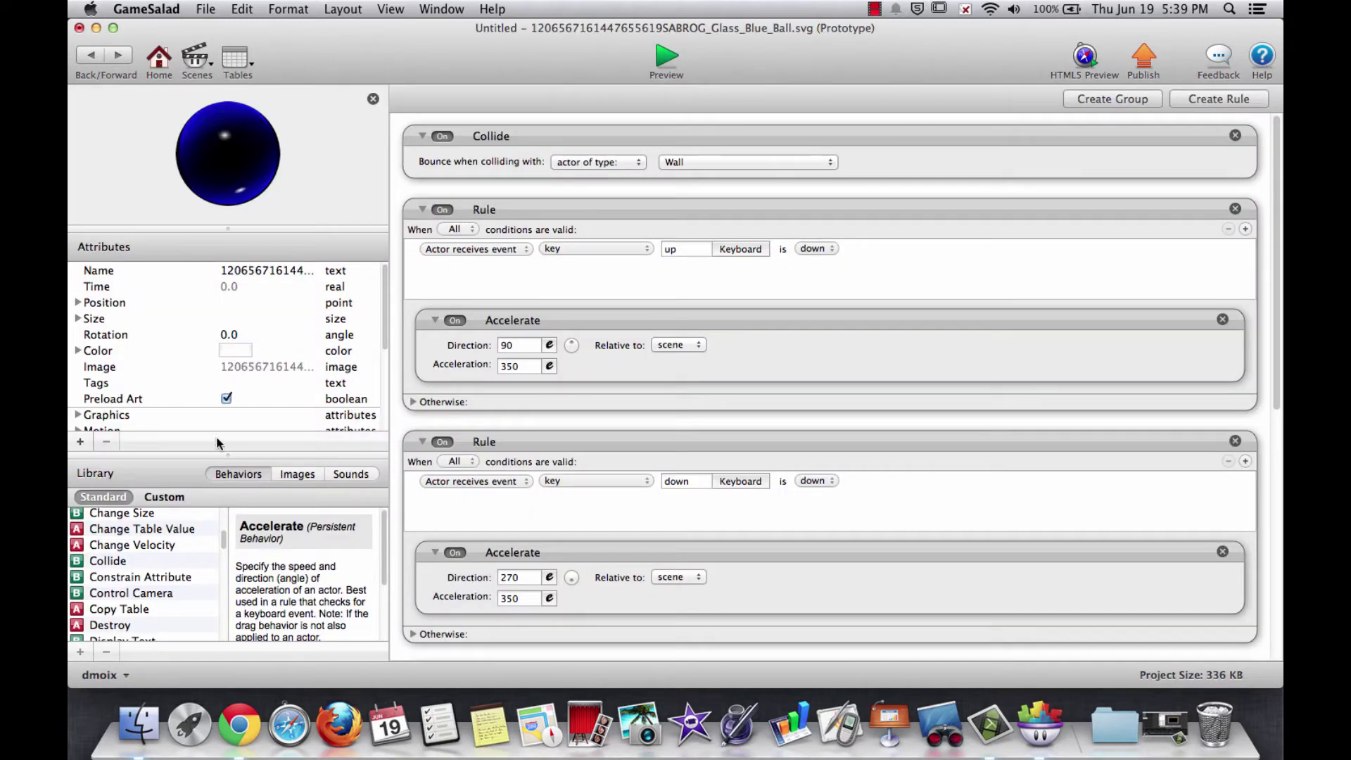
click(292, 473)
click(166, 535)
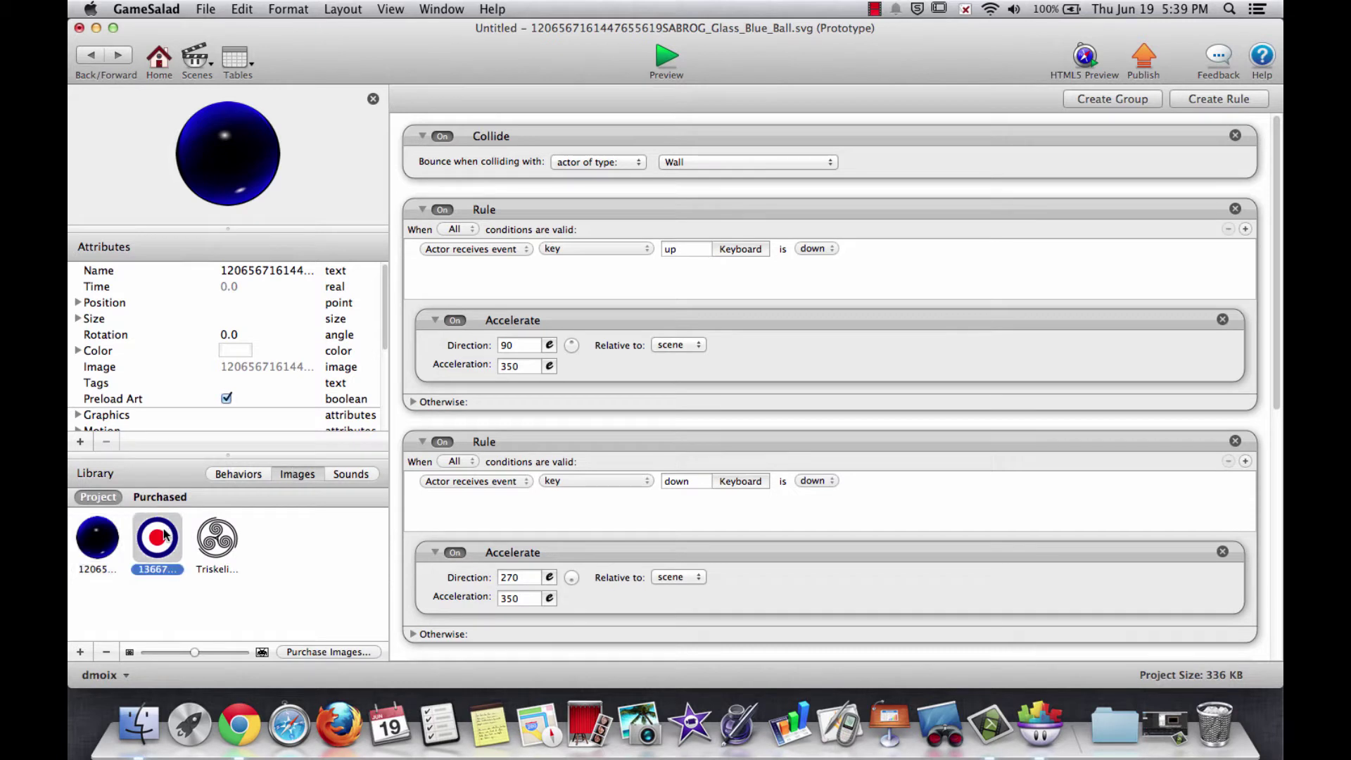
click(215, 532)
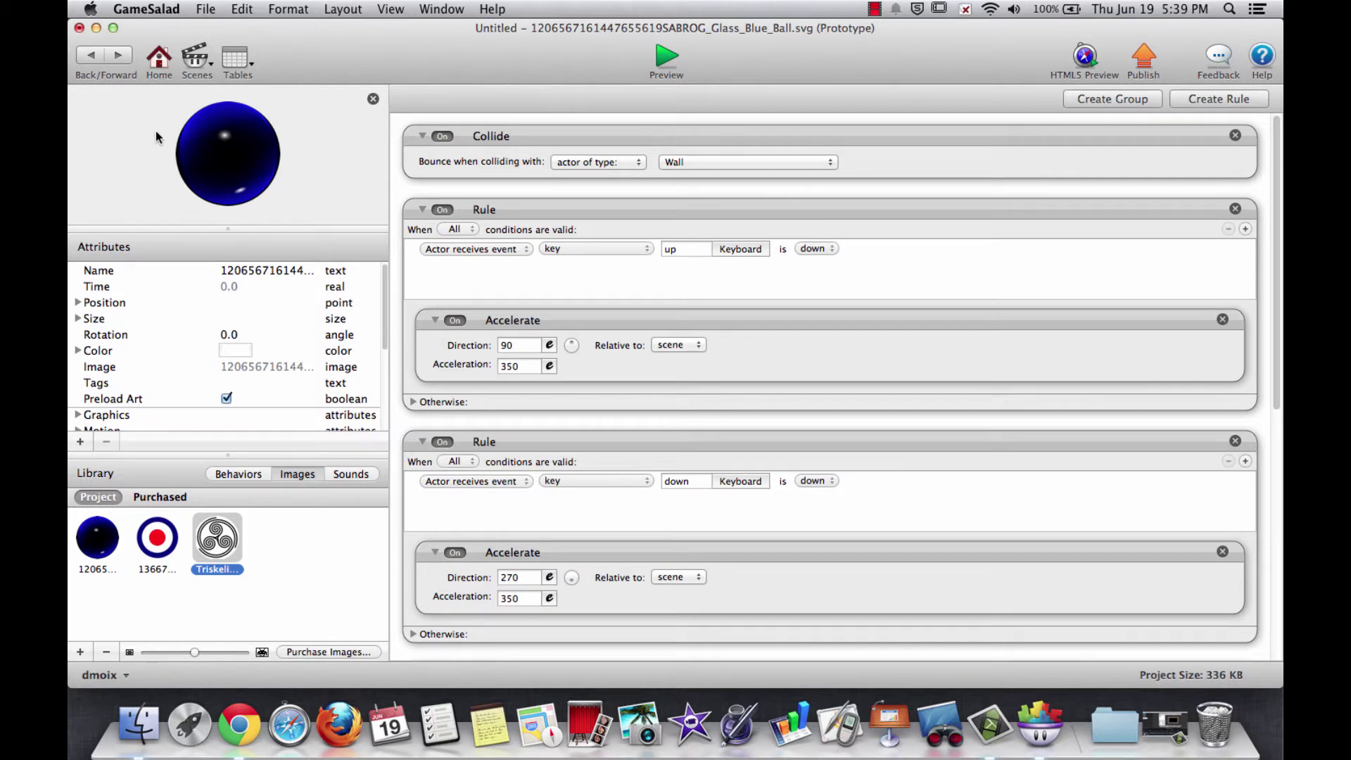
- On the Level 1 scene, create a Goal actor from the target image
click(91, 55)
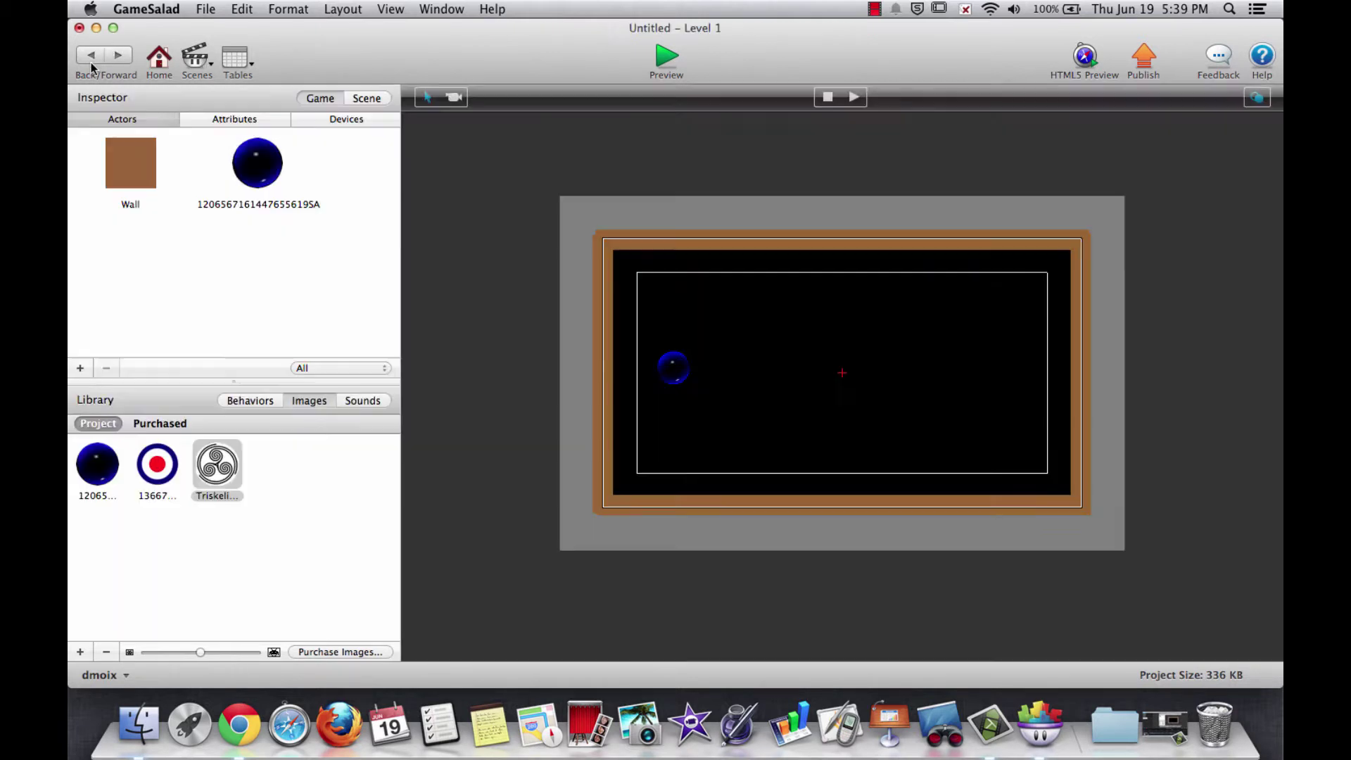
drag(157, 464, 150, 282)
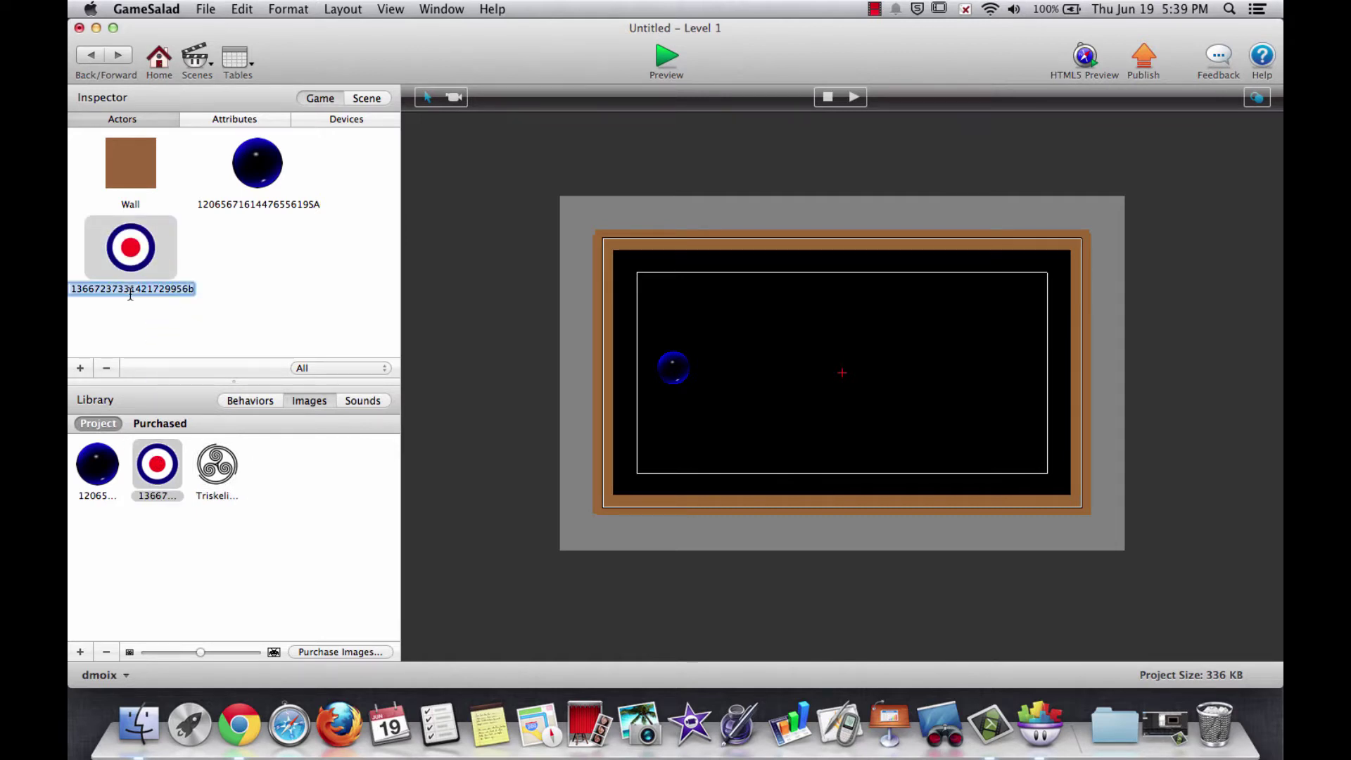
text(Goal)
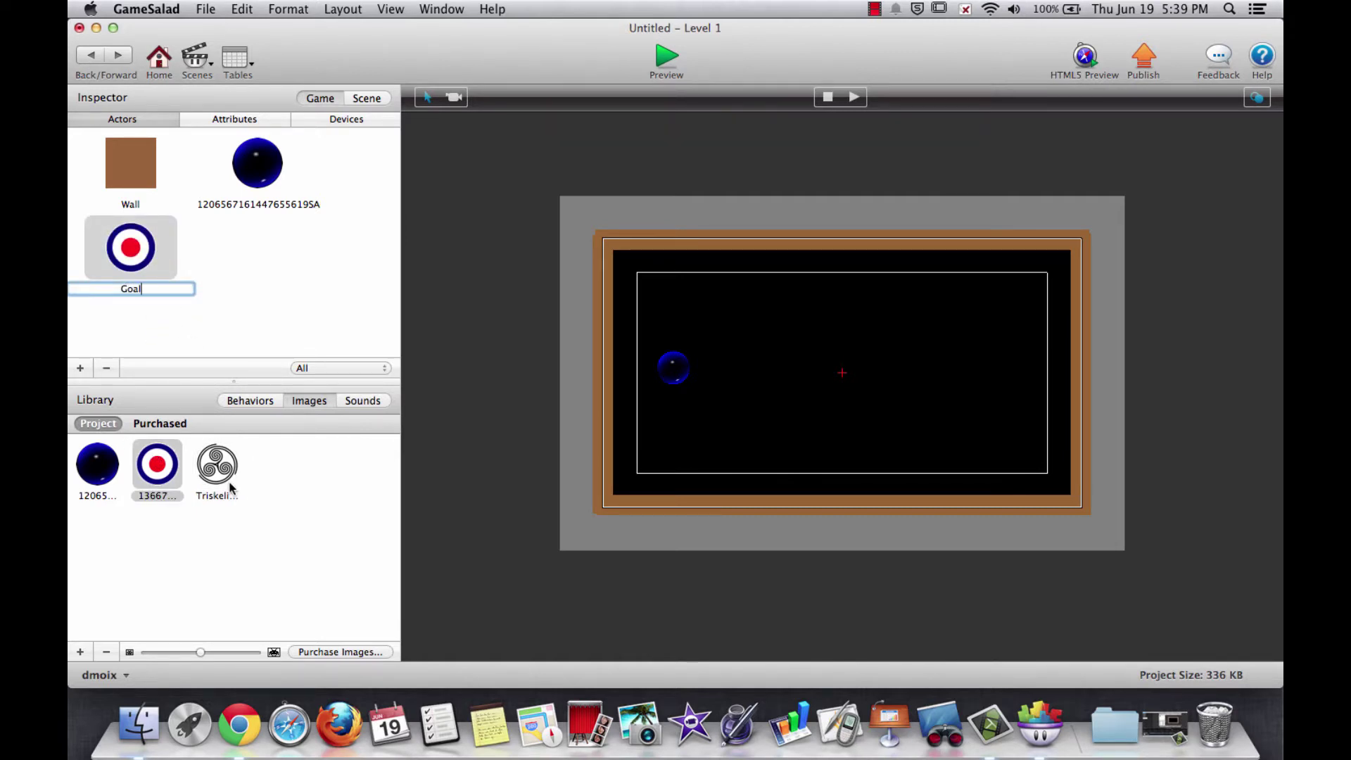
- Create a Hole actor from the triskelion spiral image
drag(231, 488, 280, 288)
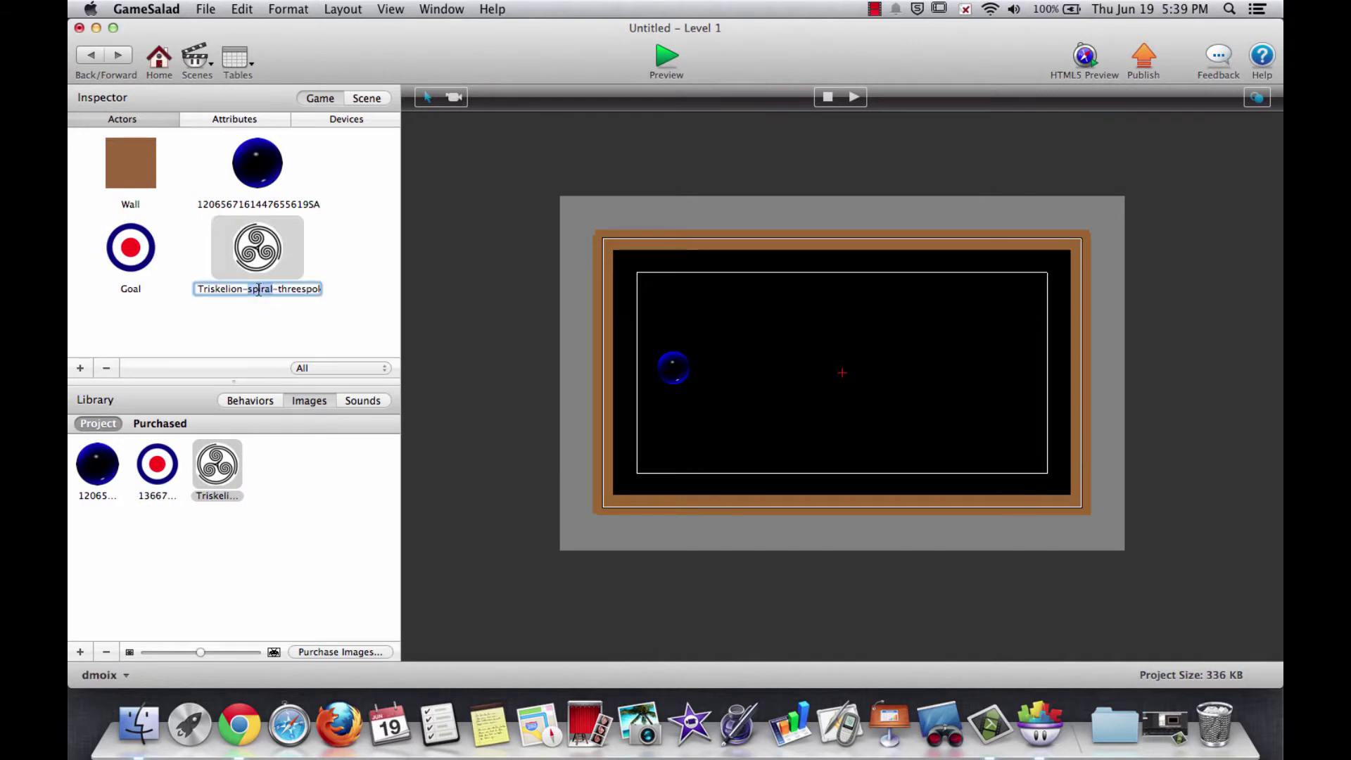
text(Hole)
click(331, 270)
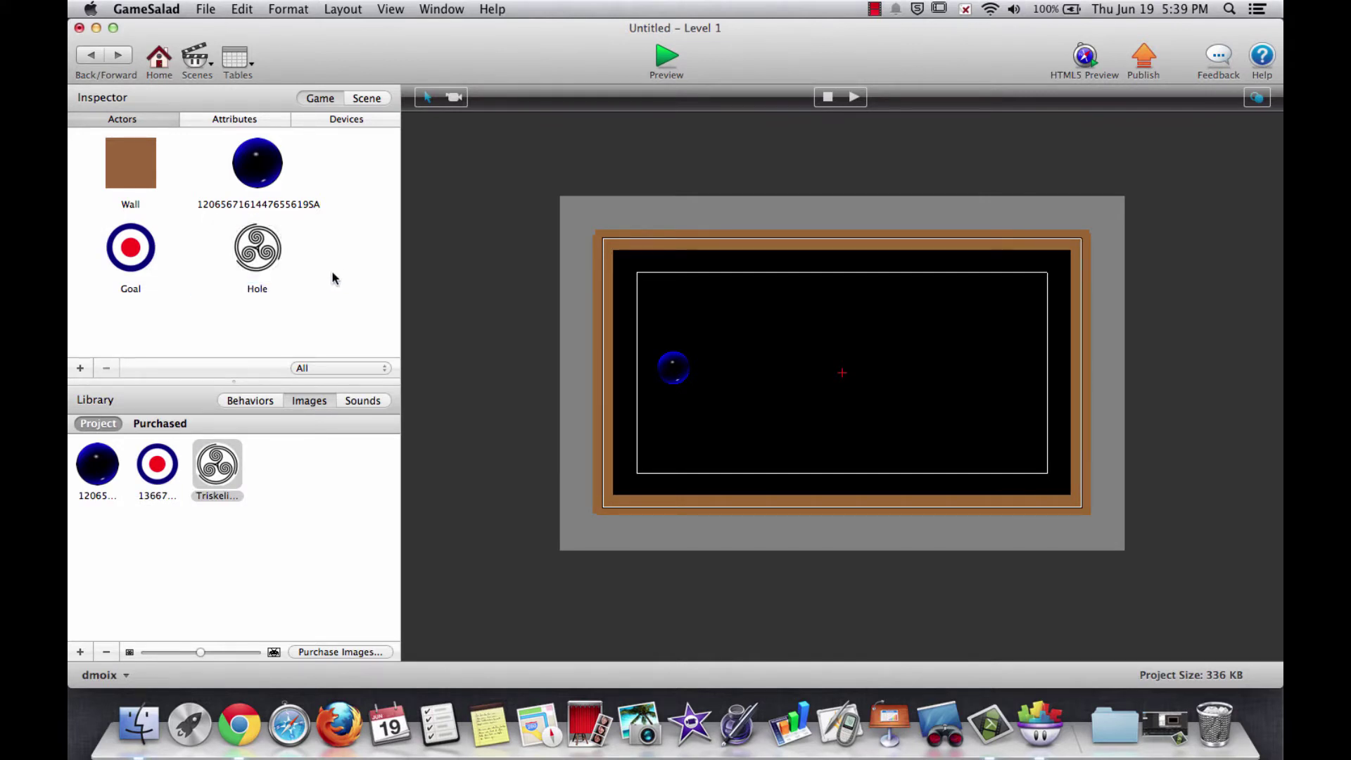
- Tint the Hole actor yellow
double_click(259, 254)
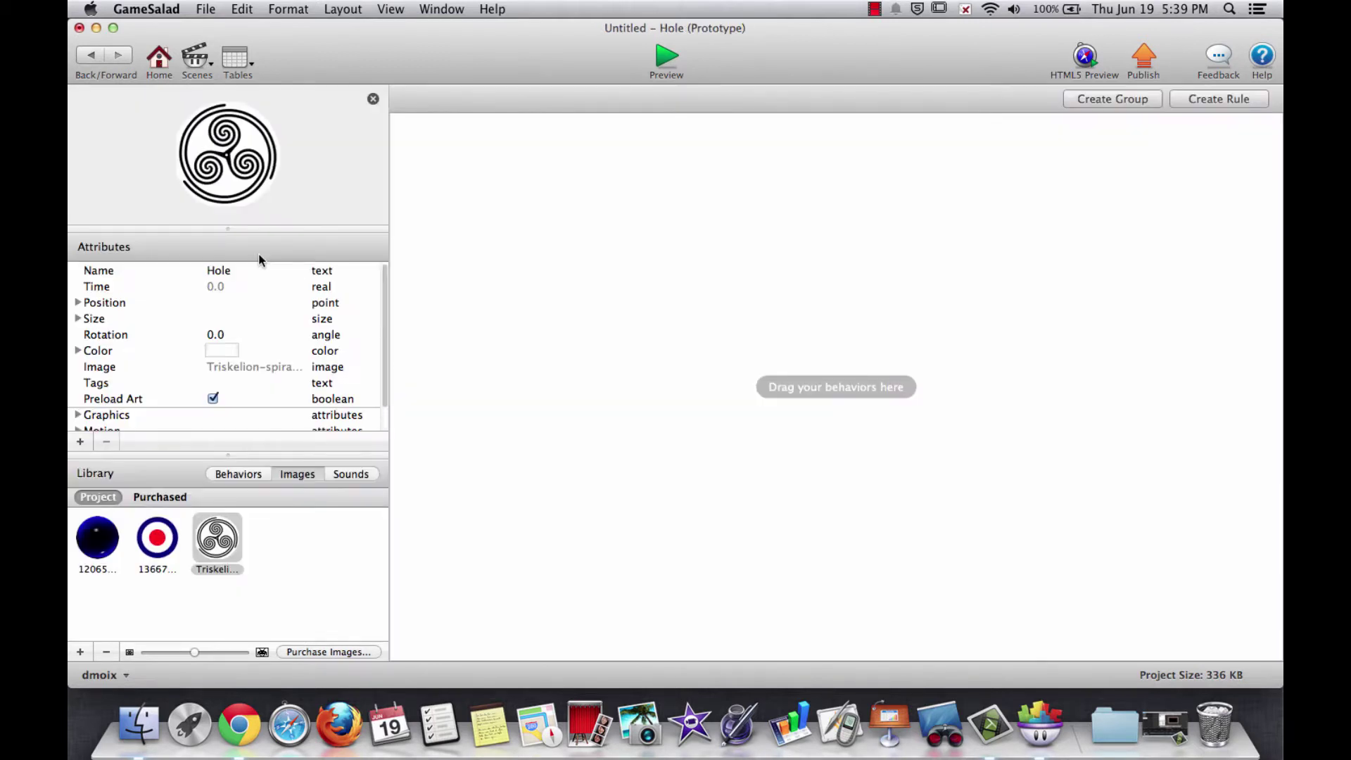
click(224, 349)
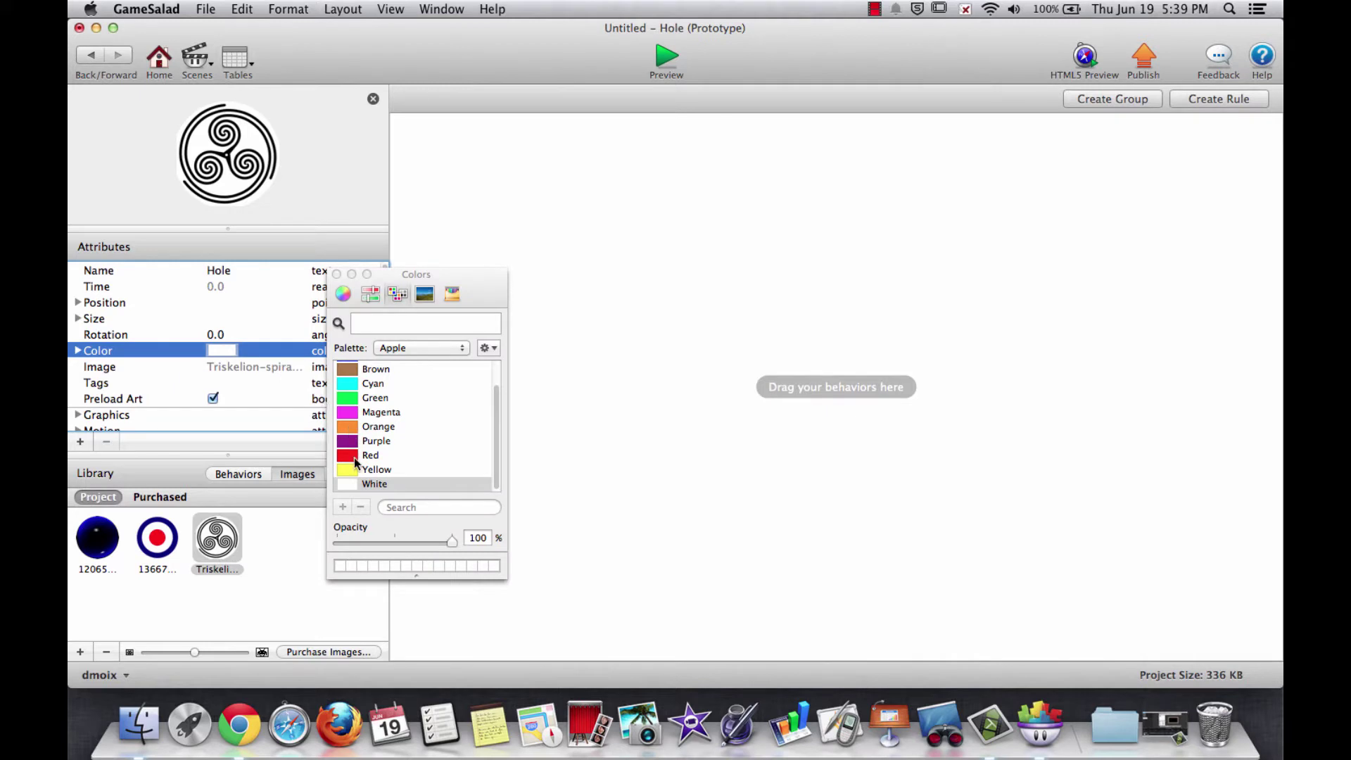
click(351, 469)
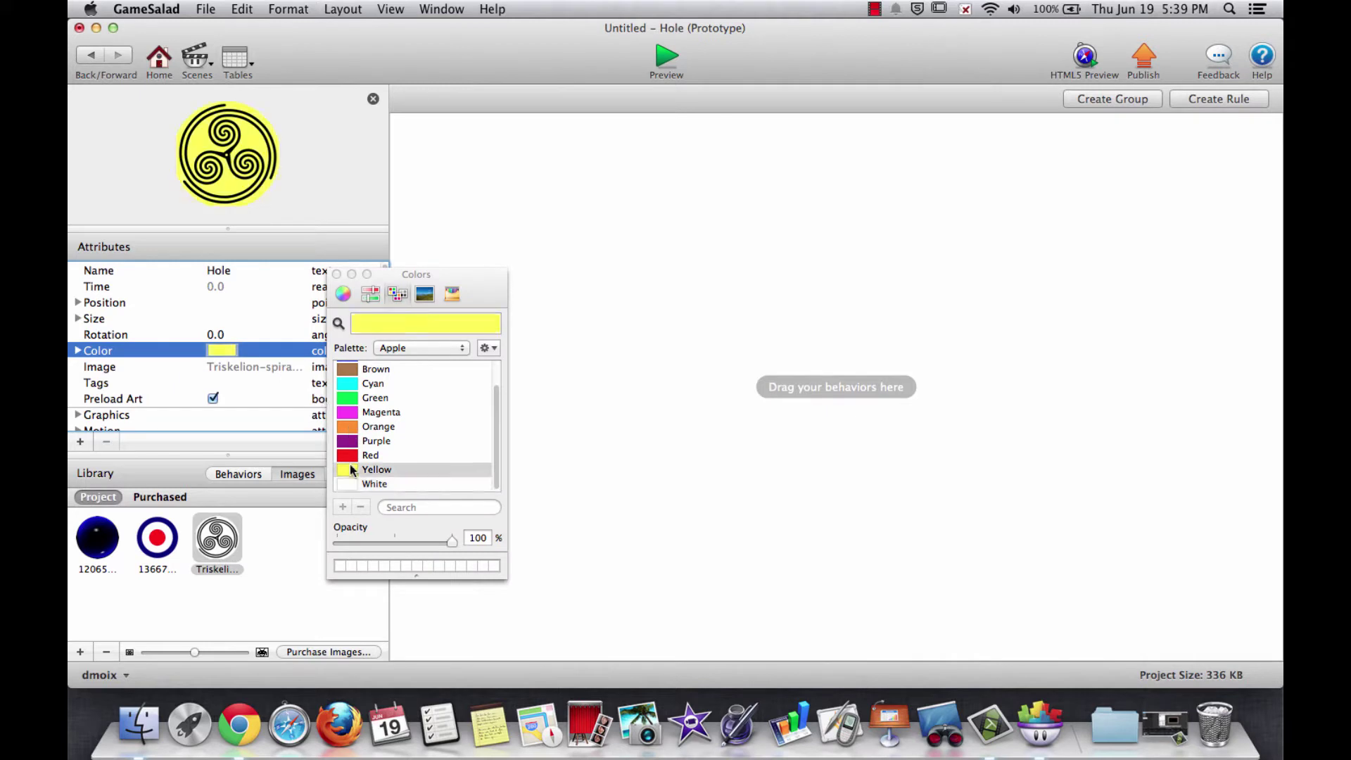
click(336, 274)
- Drop a Hole instance onto the Level 1 stage, then remove the oversized copy
click(92, 55)
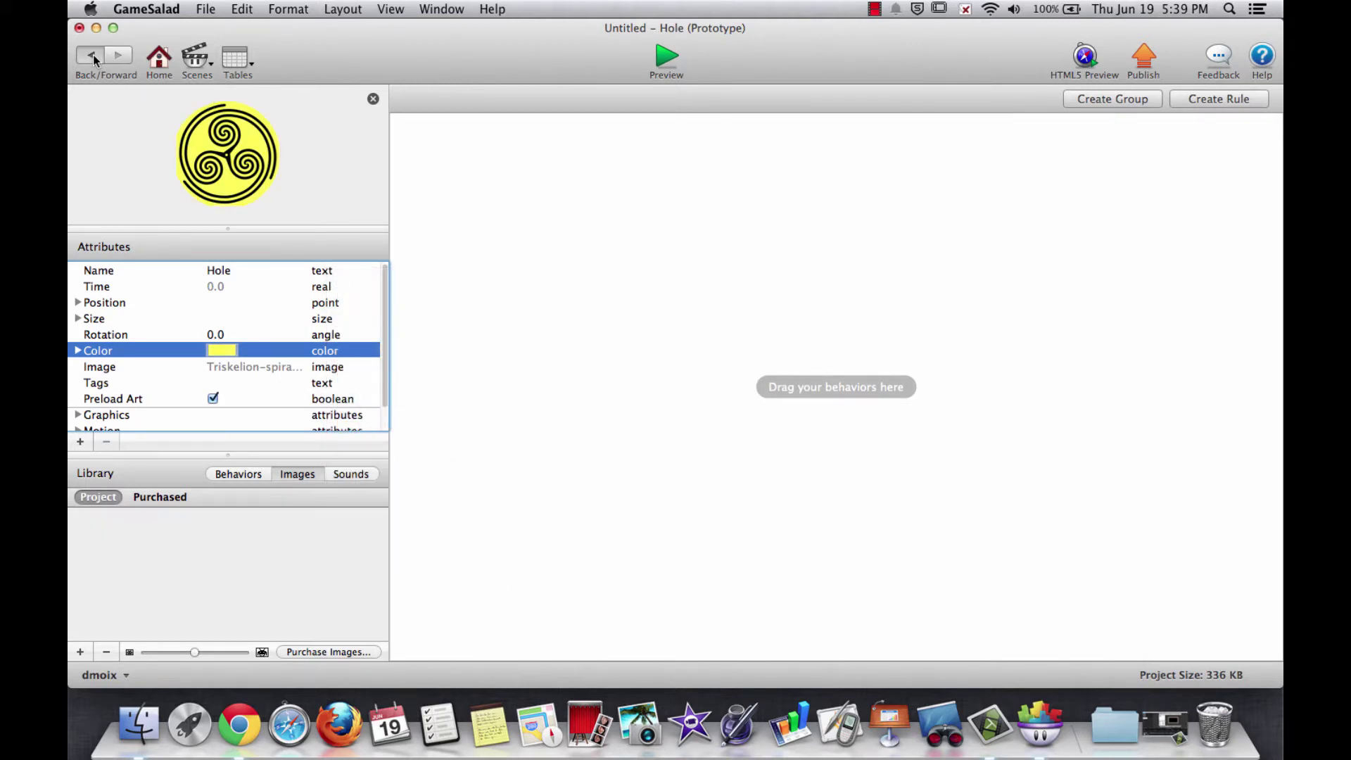
mouse_move(257, 261)
mouse_down()
mouse_move(513, 323)
mouse_move(656, 529)
mouse_up()
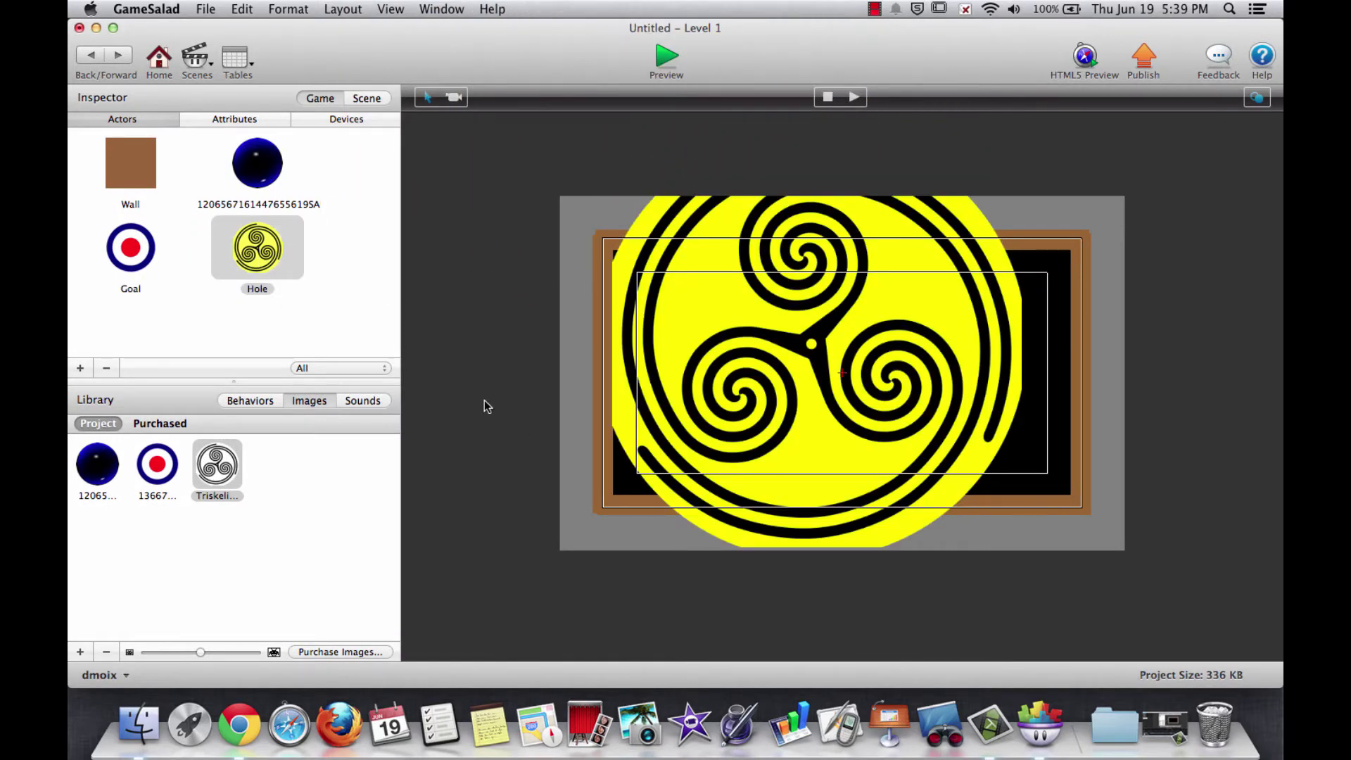
key(BackSpace)
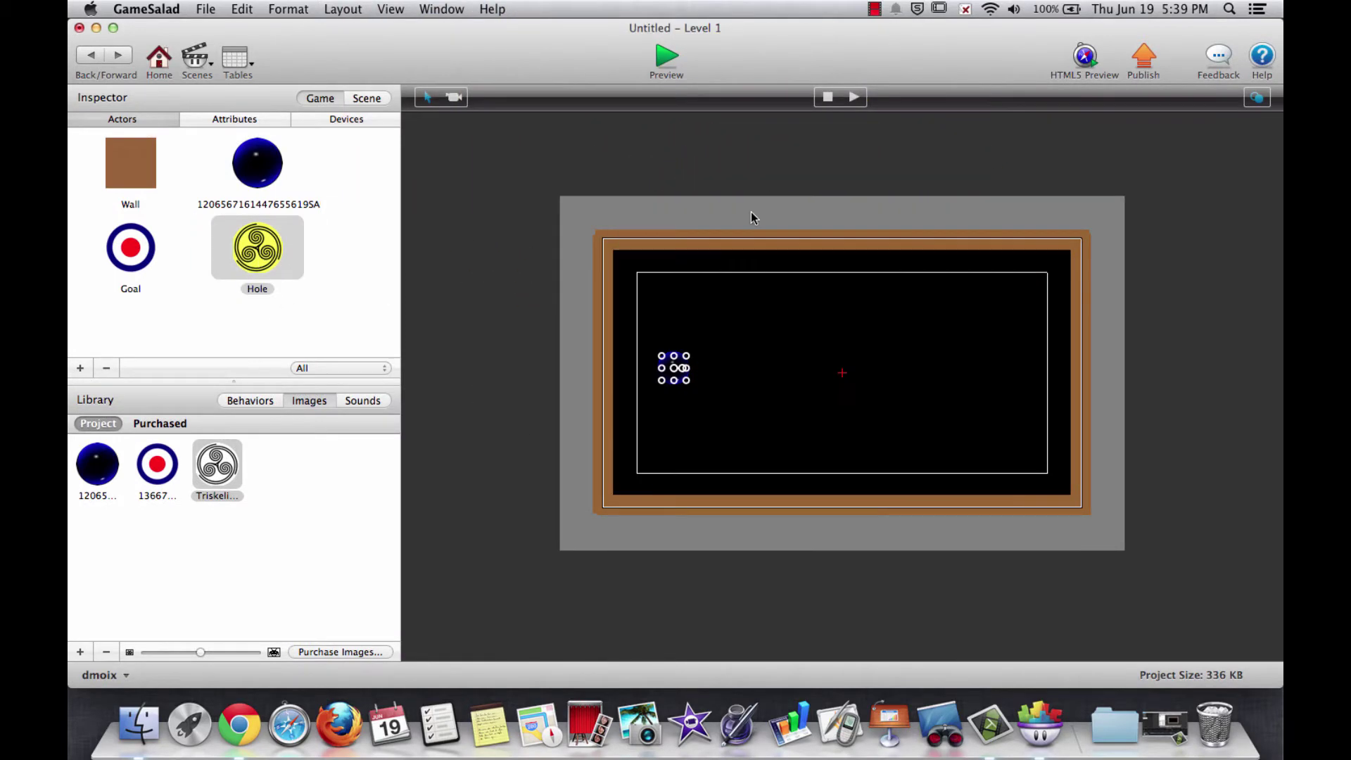
- Set the Hole actor's Size to width 48 and height 48, then return to Level 1
double_click(290, 230)
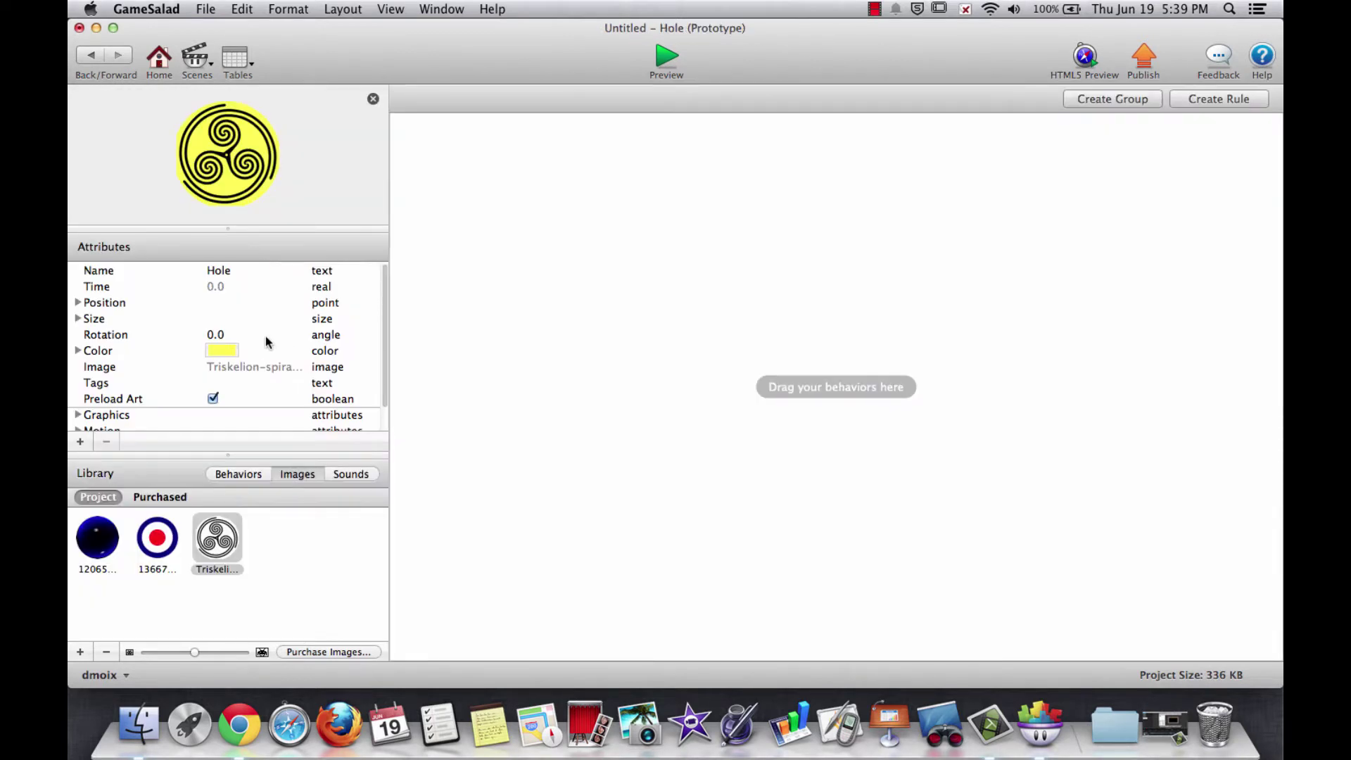
click(77, 319)
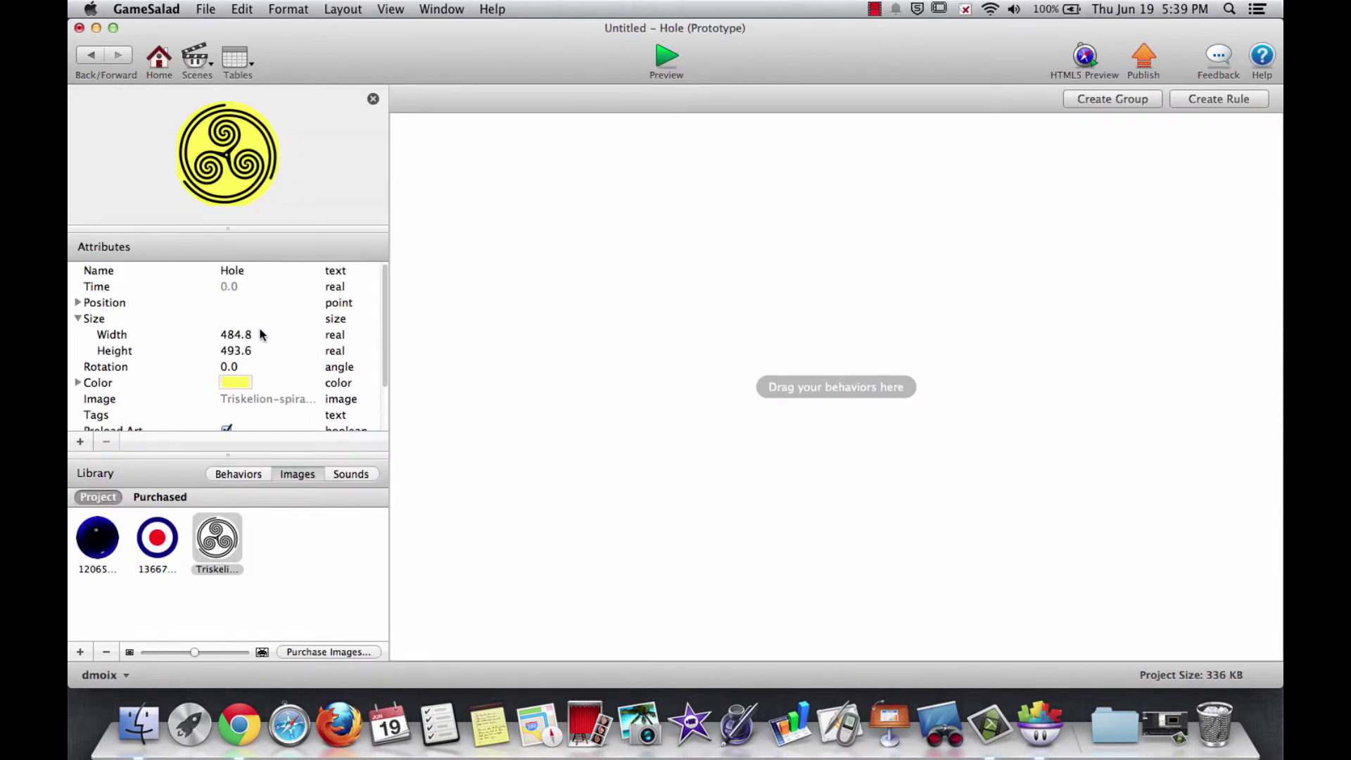
click(253, 334)
click(285, 333)
text(48)
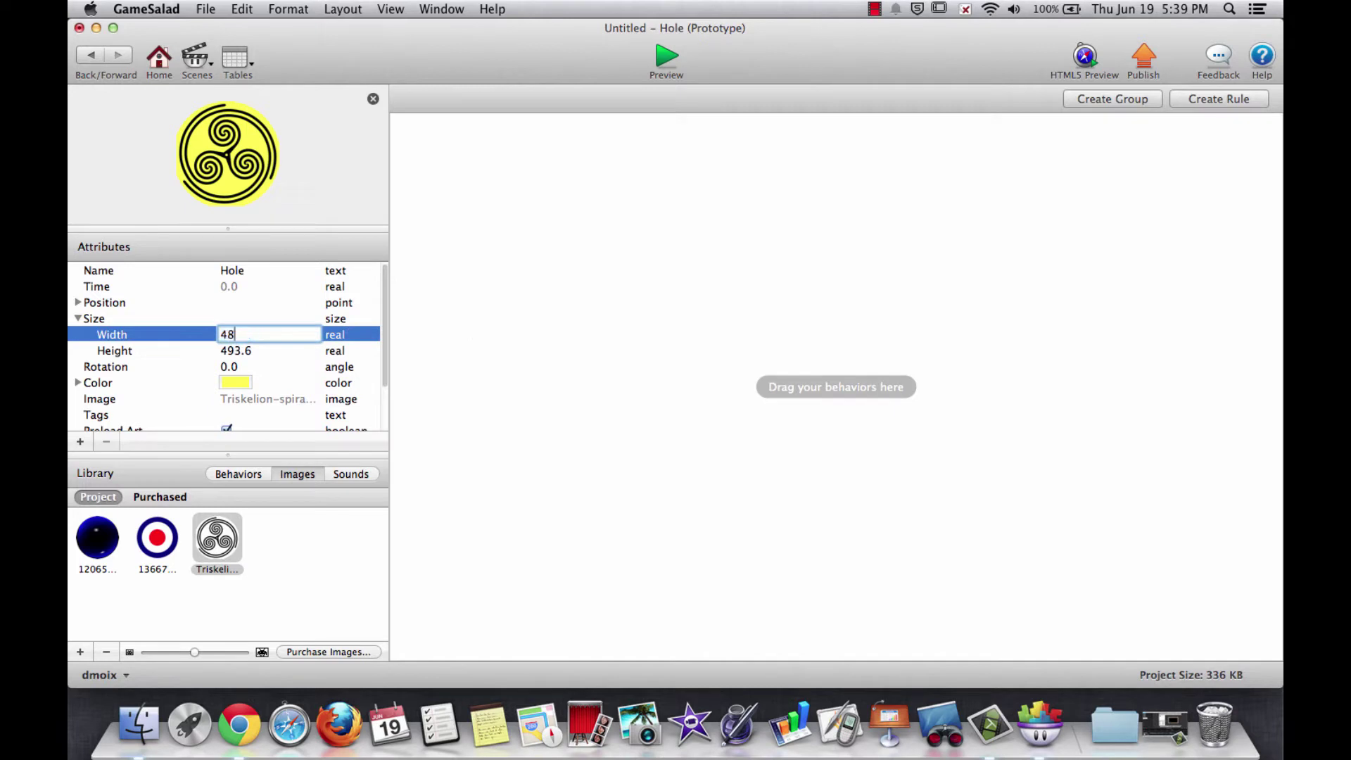
key(Tab)
text(4)
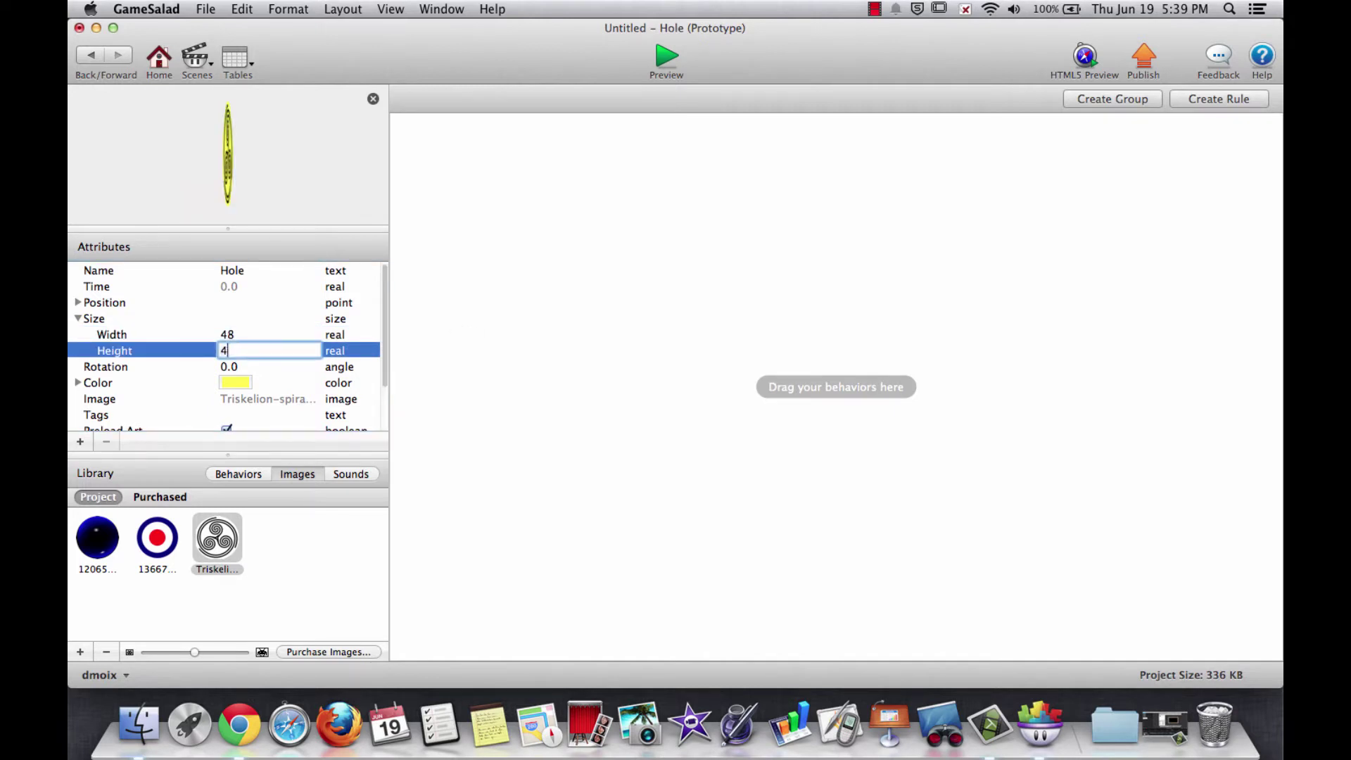
key(Tab)
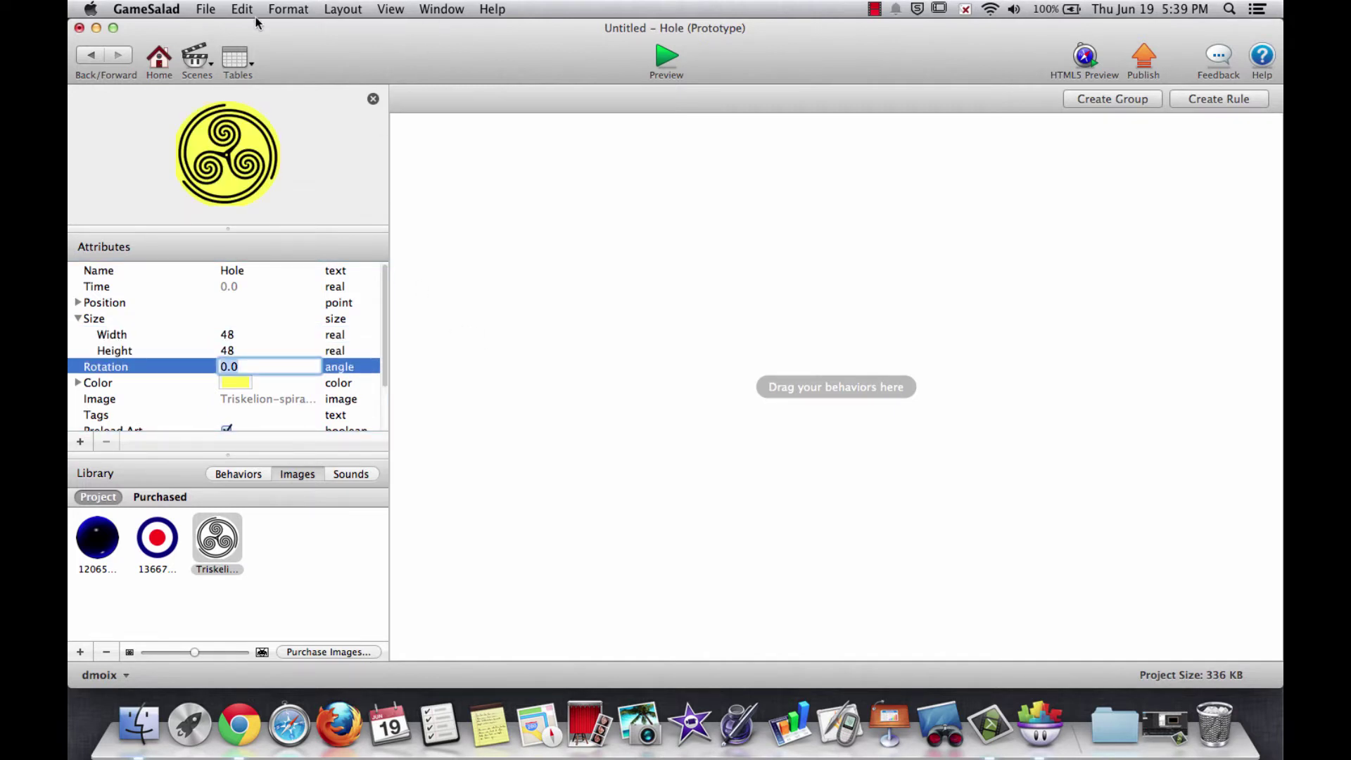
click(96, 53)
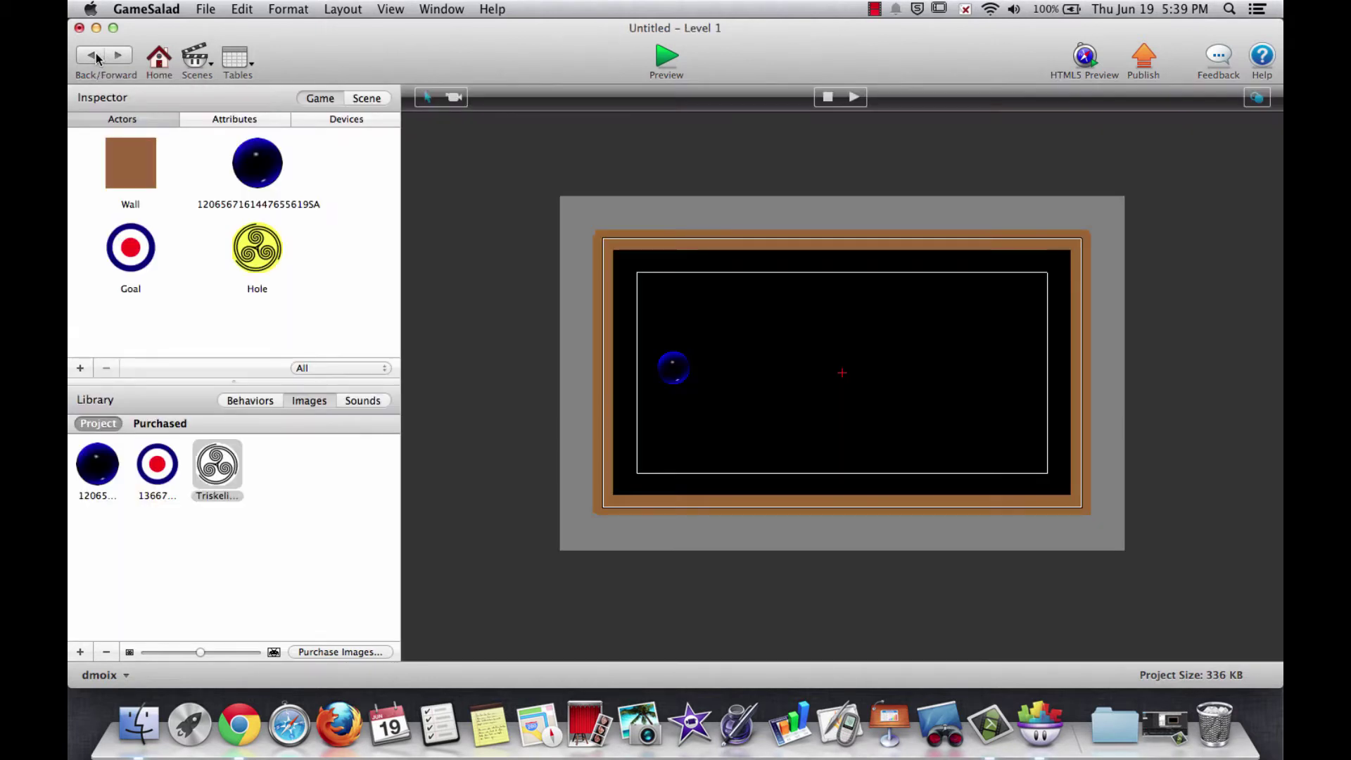
- Place three Holes: right of the ball, near the top centre, and lower right
drag(259, 245, 772, 350)
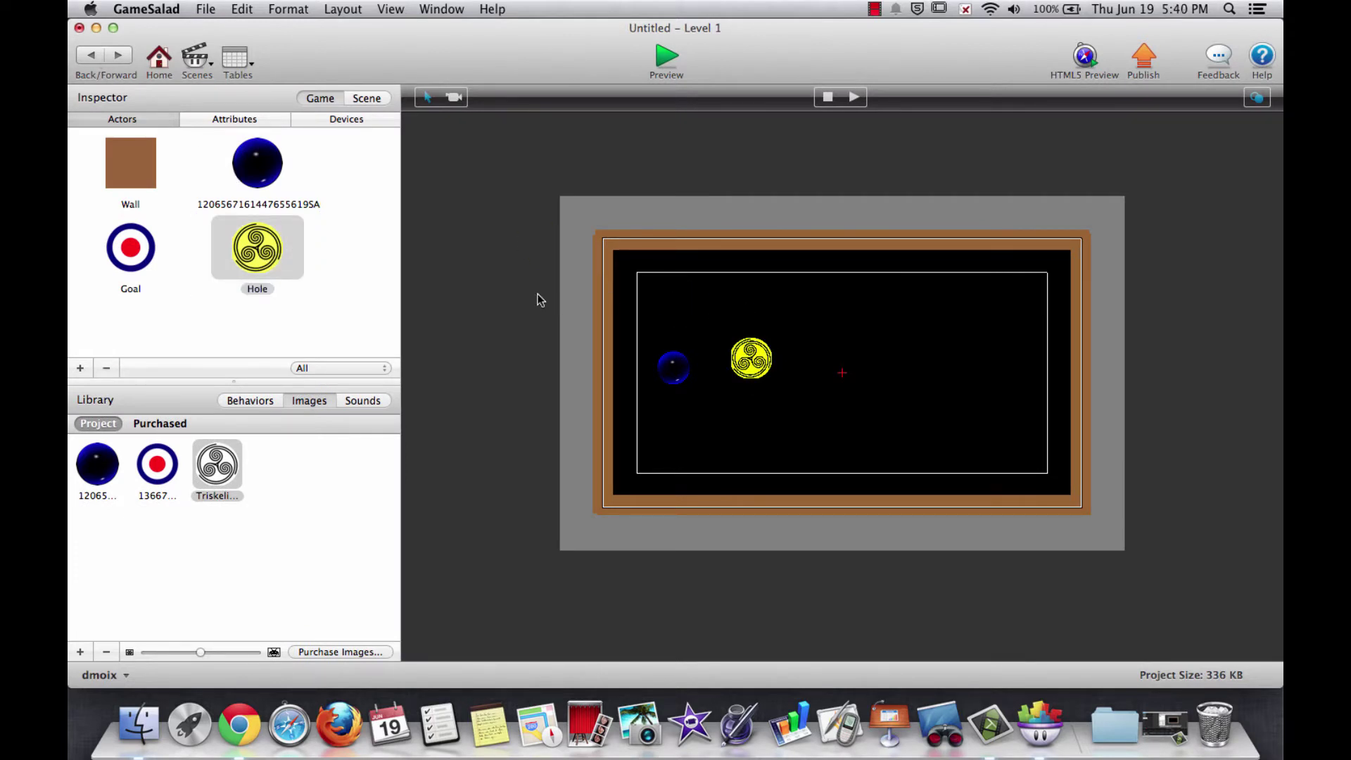
drag(290, 246, 863, 302)
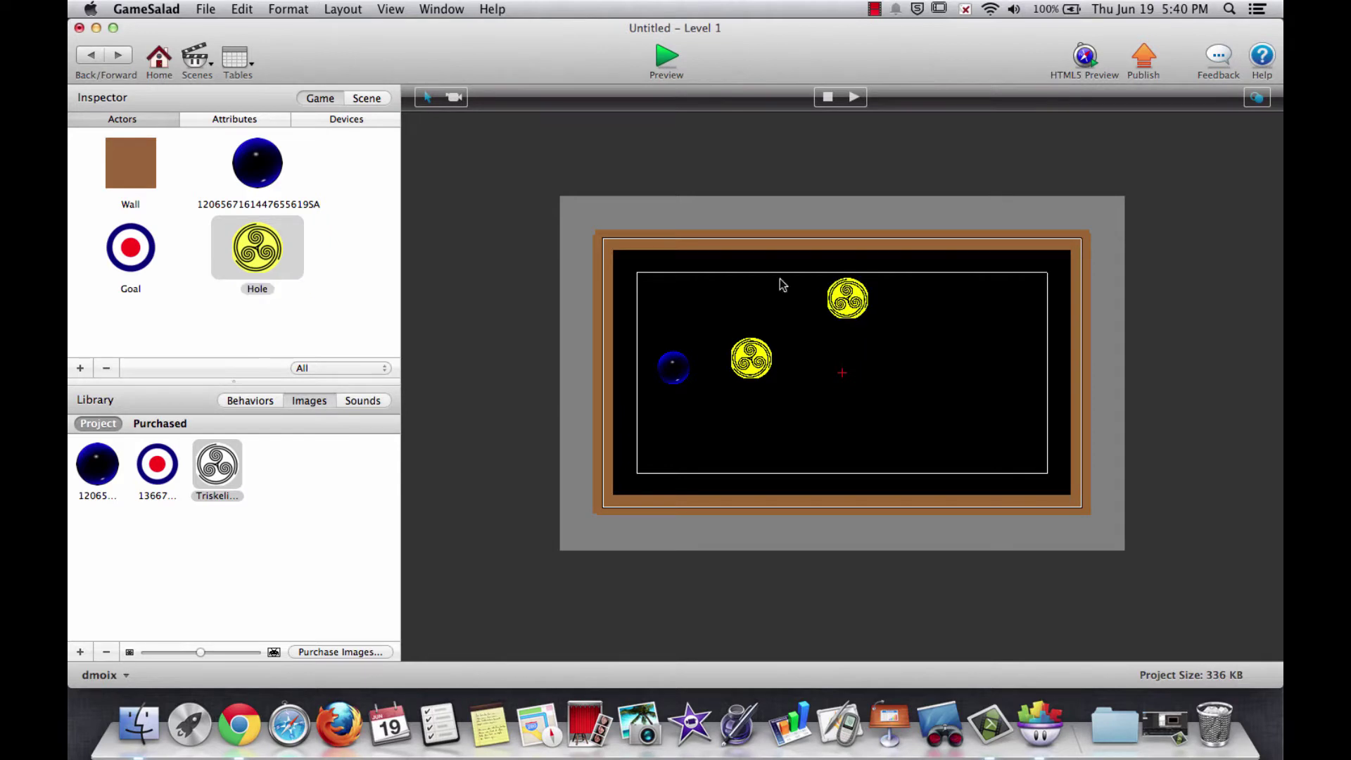
drag(278, 234, 938, 436)
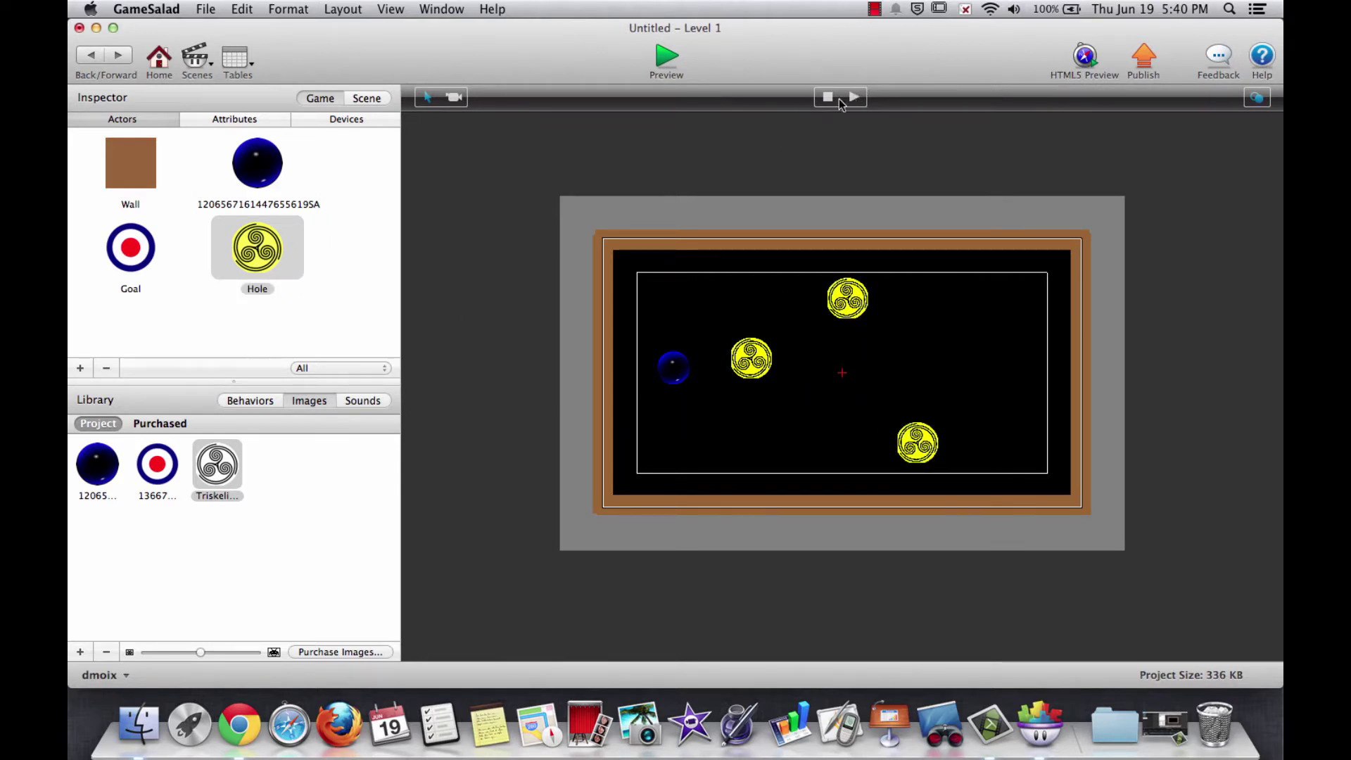
- Set the Goal actor's Size to width 36 and height 36, then return to Level 1
double_click(137, 250)
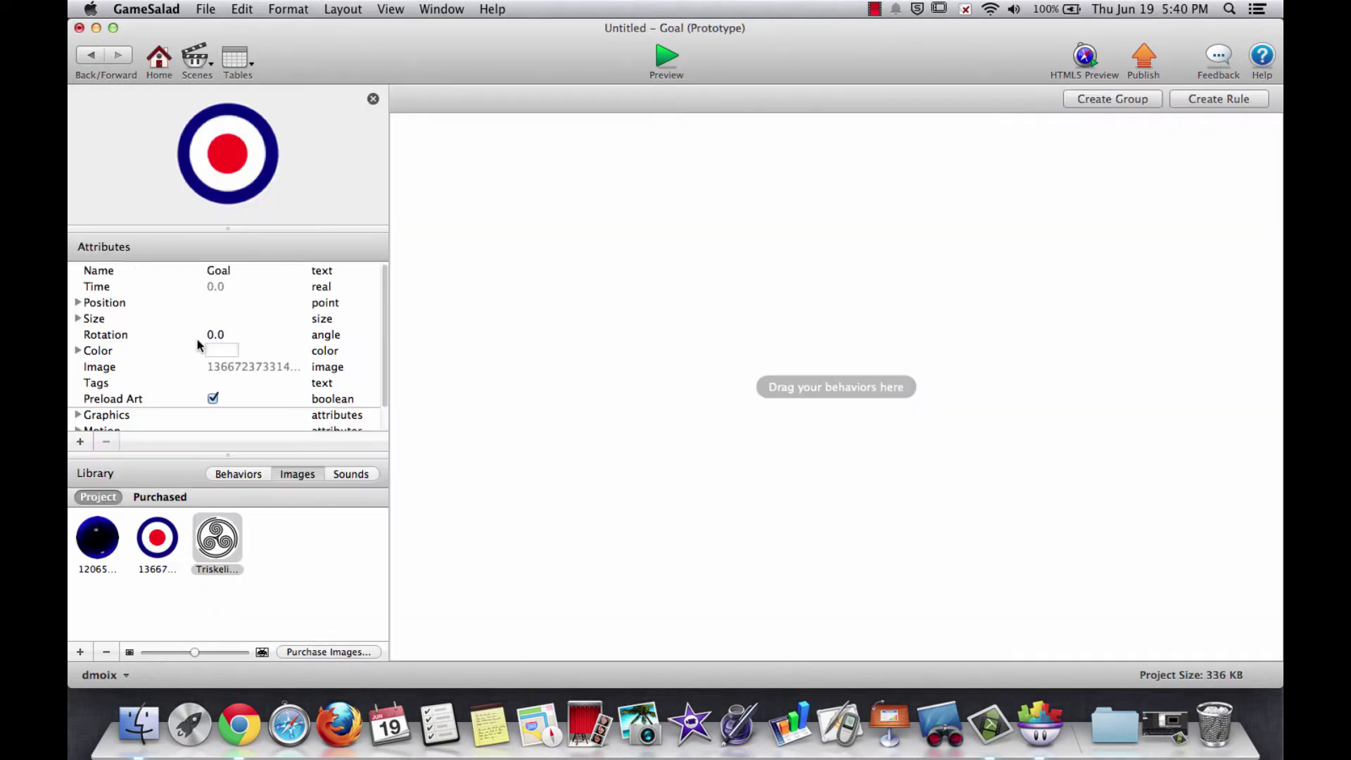
click(78, 319)
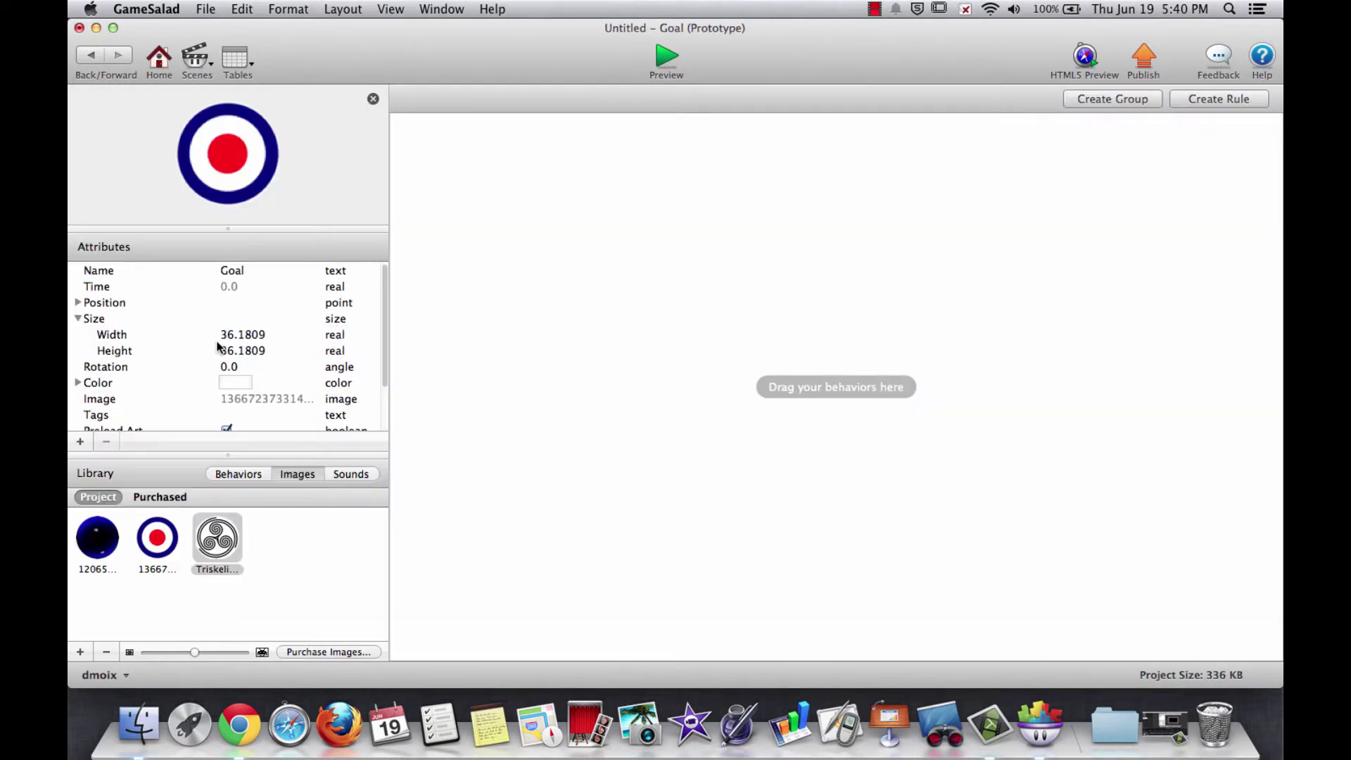
click(248, 334)
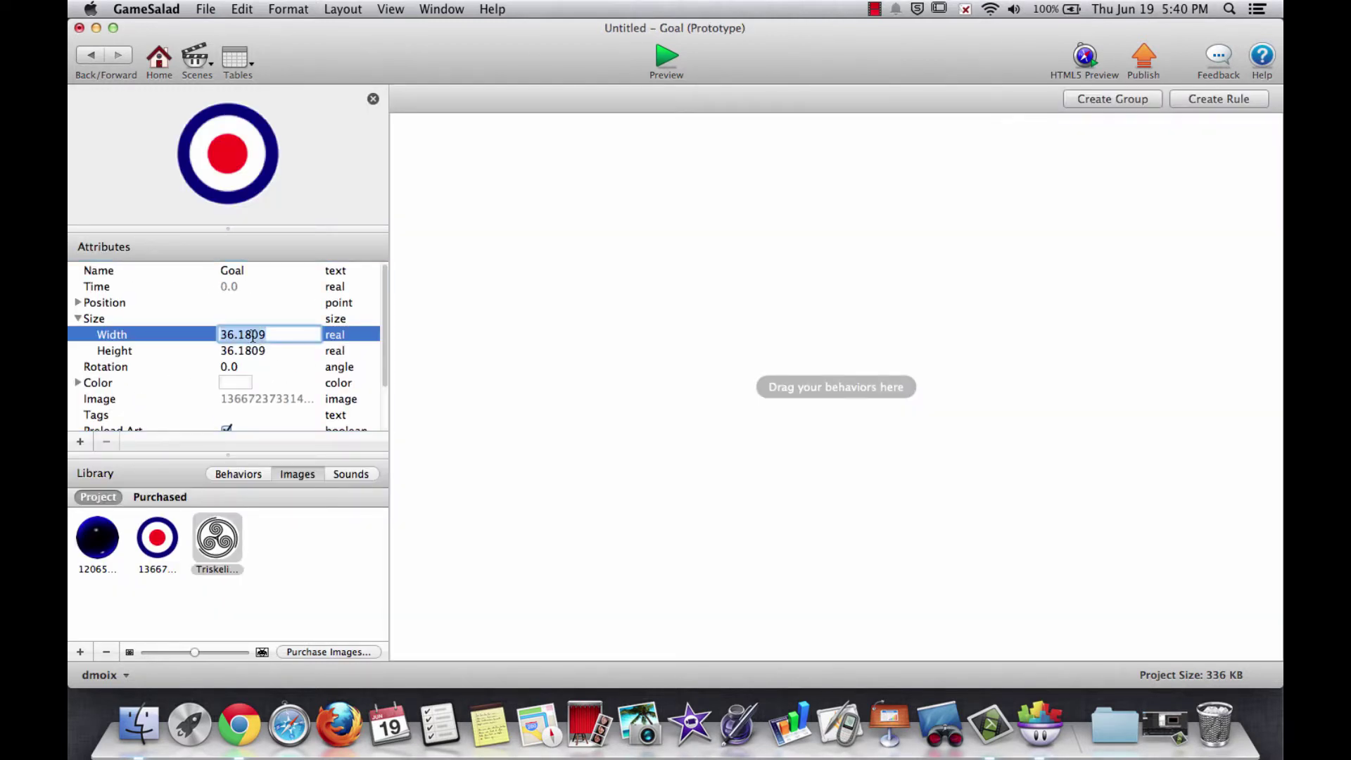
text(36)
click(248, 350)
text(3)
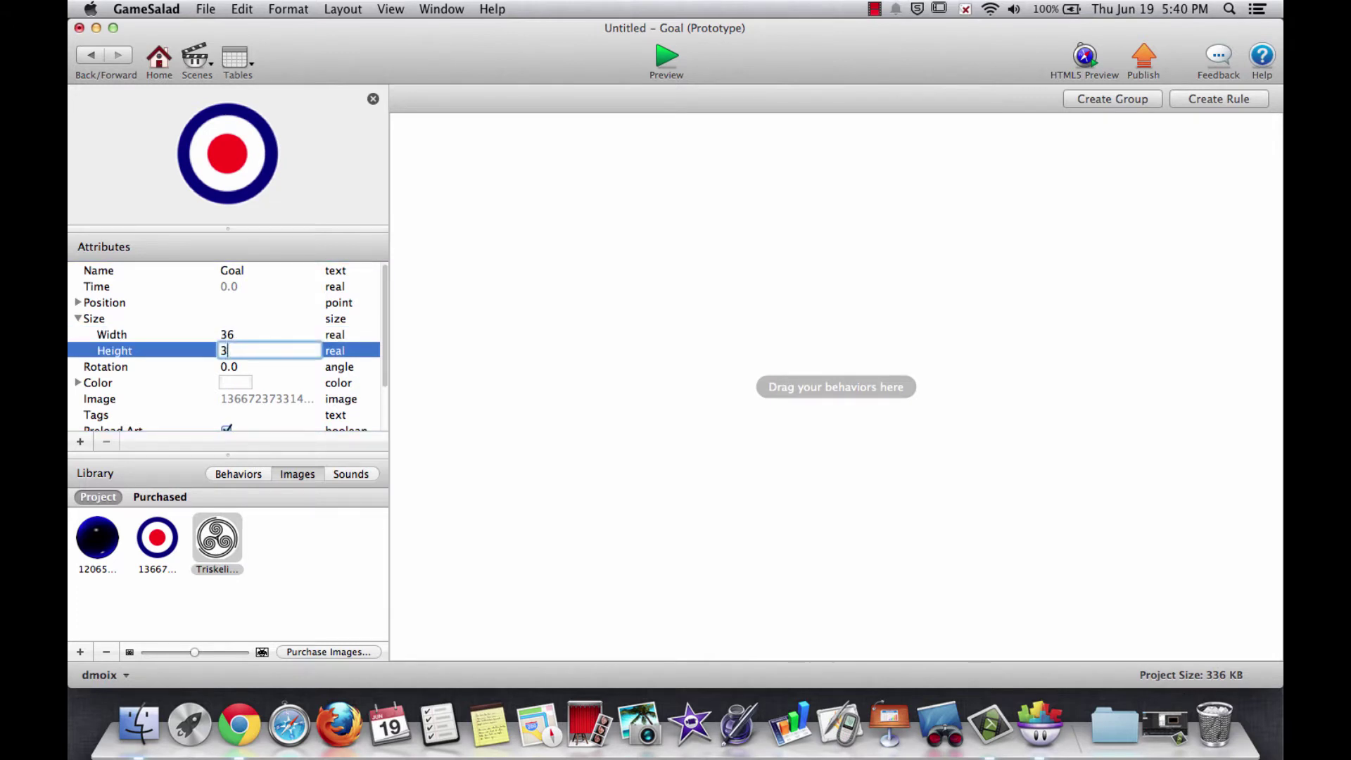
text(6)
key(Tab)
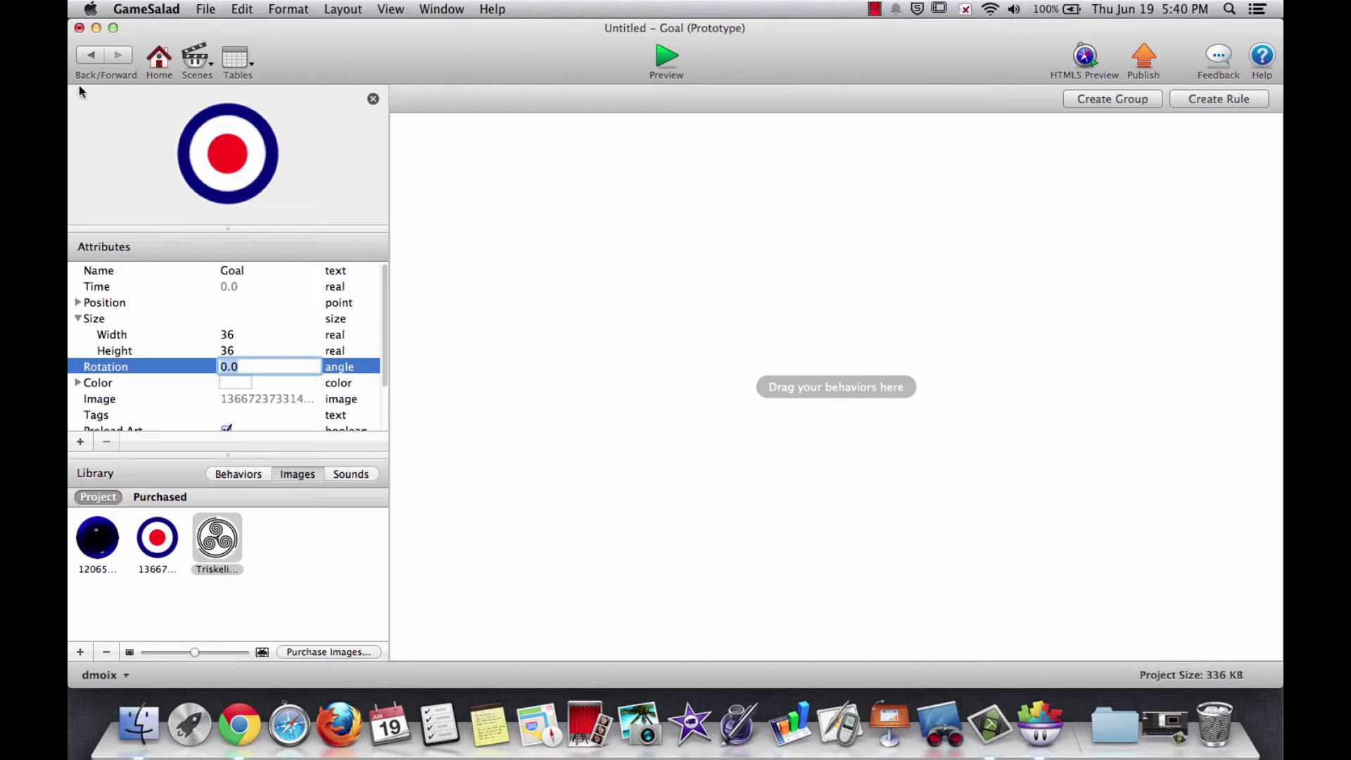
click(89, 59)
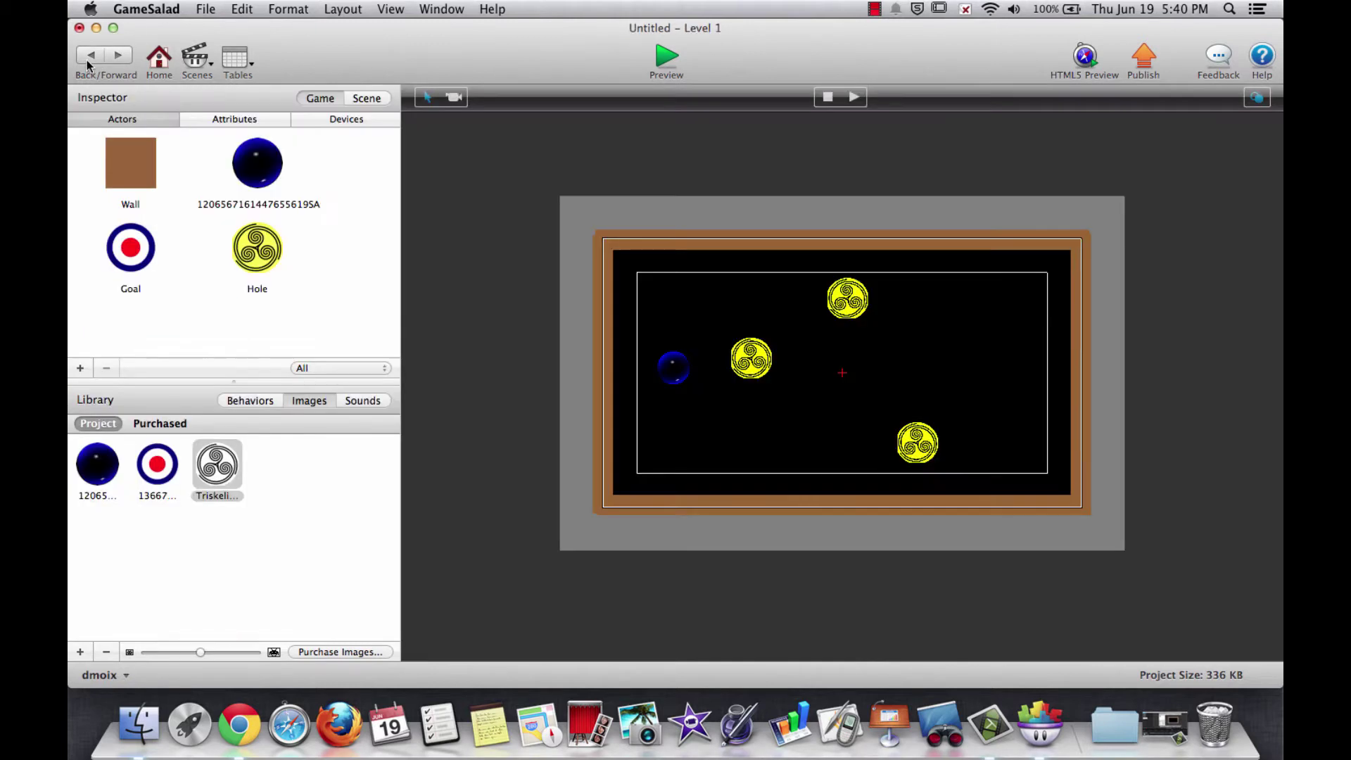
- Place the Goal in the upper right of Level 1 and preview the level
drag(115, 229, 1031, 316)
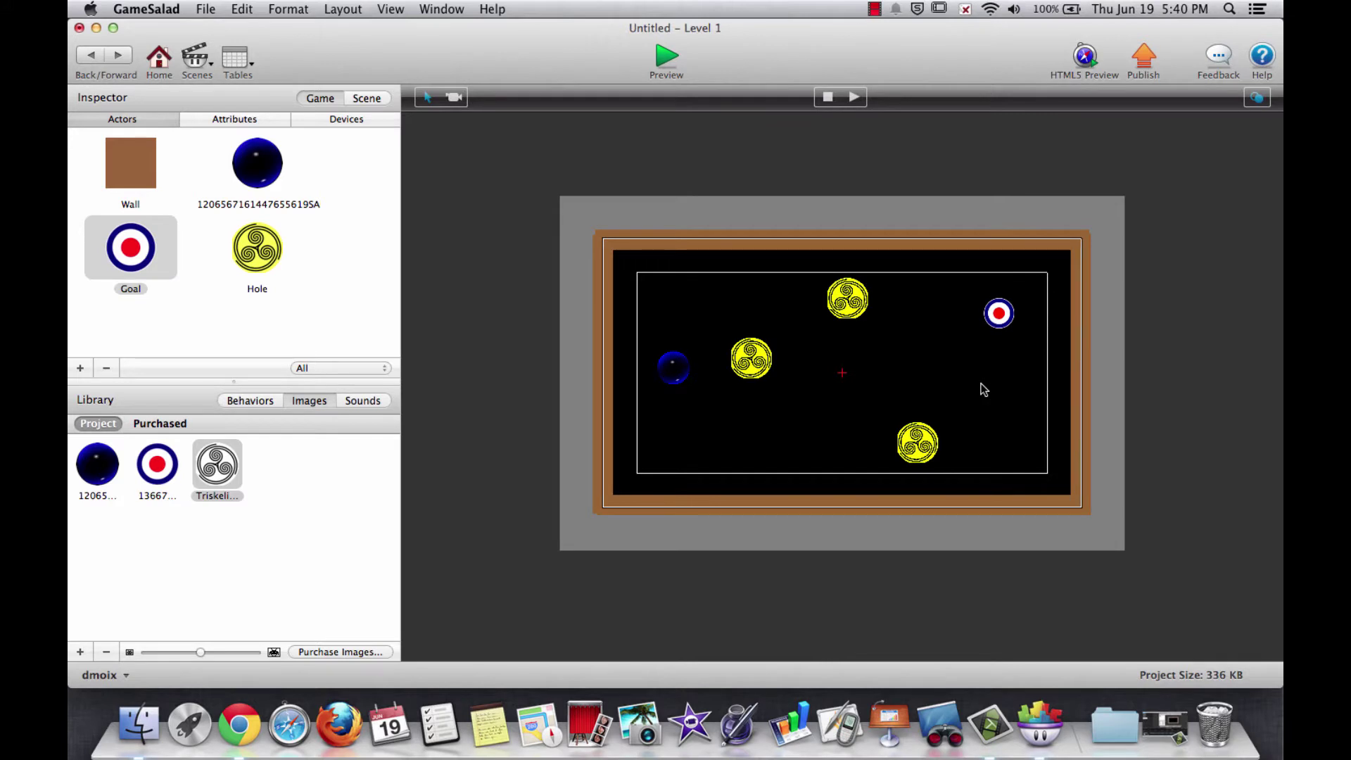
click(667, 62)
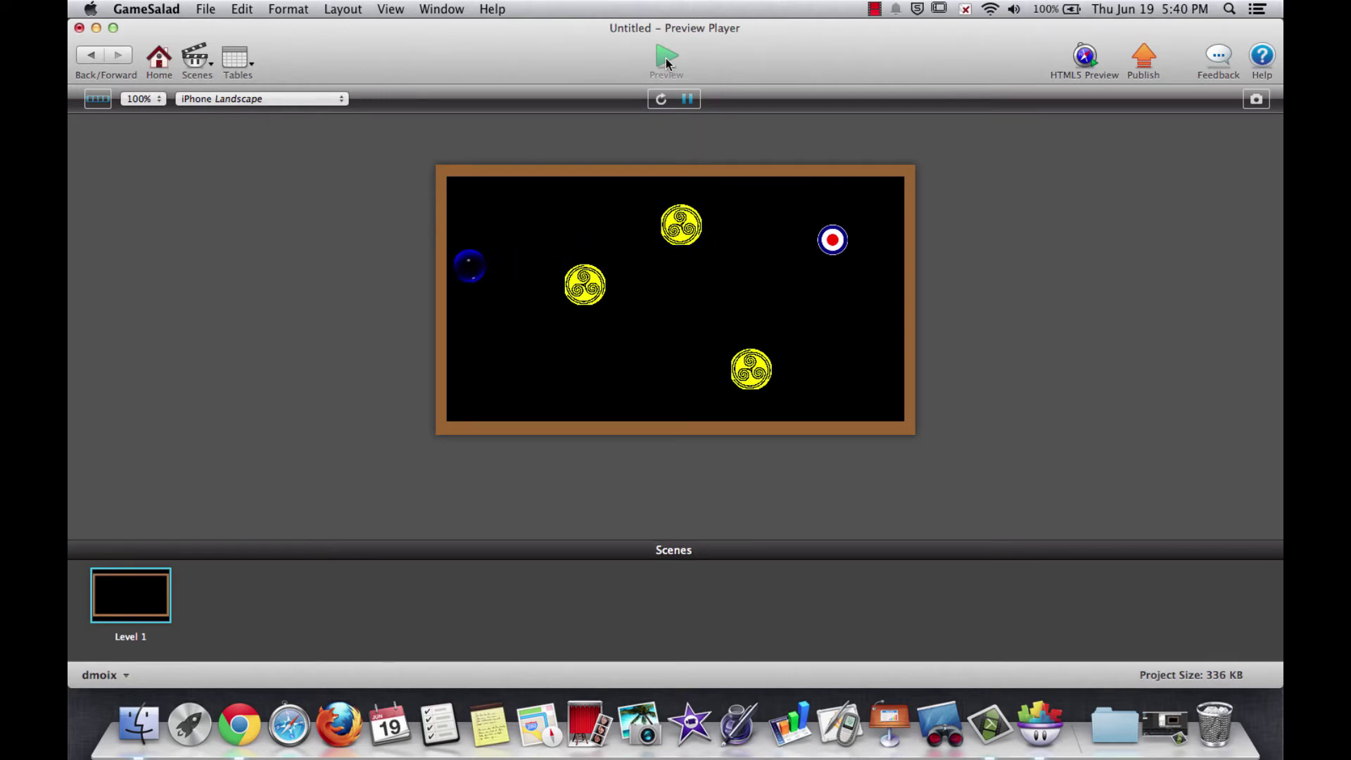
- Bring the blue ball in front of the other actors with Send To Front, then preview again
click(91, 55)
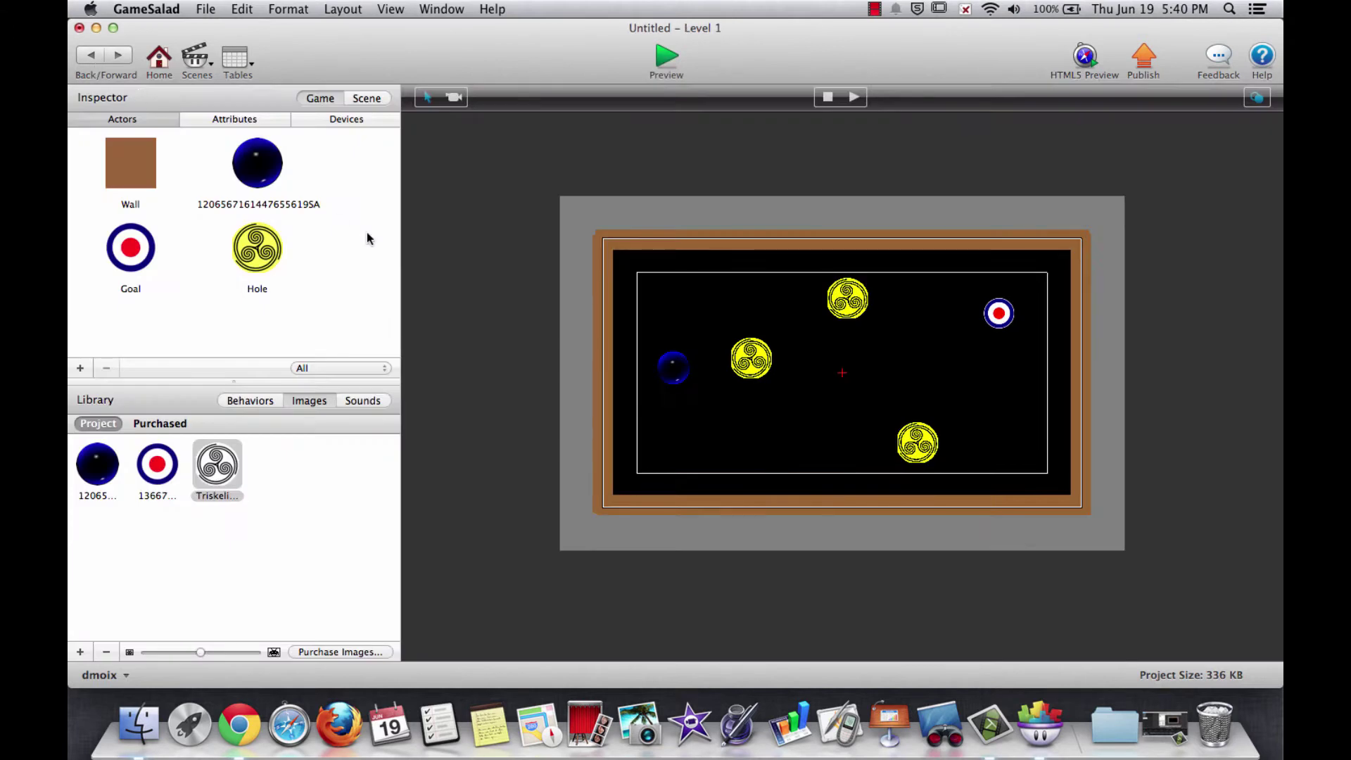
click(676, 372)
right_click(667, 365)
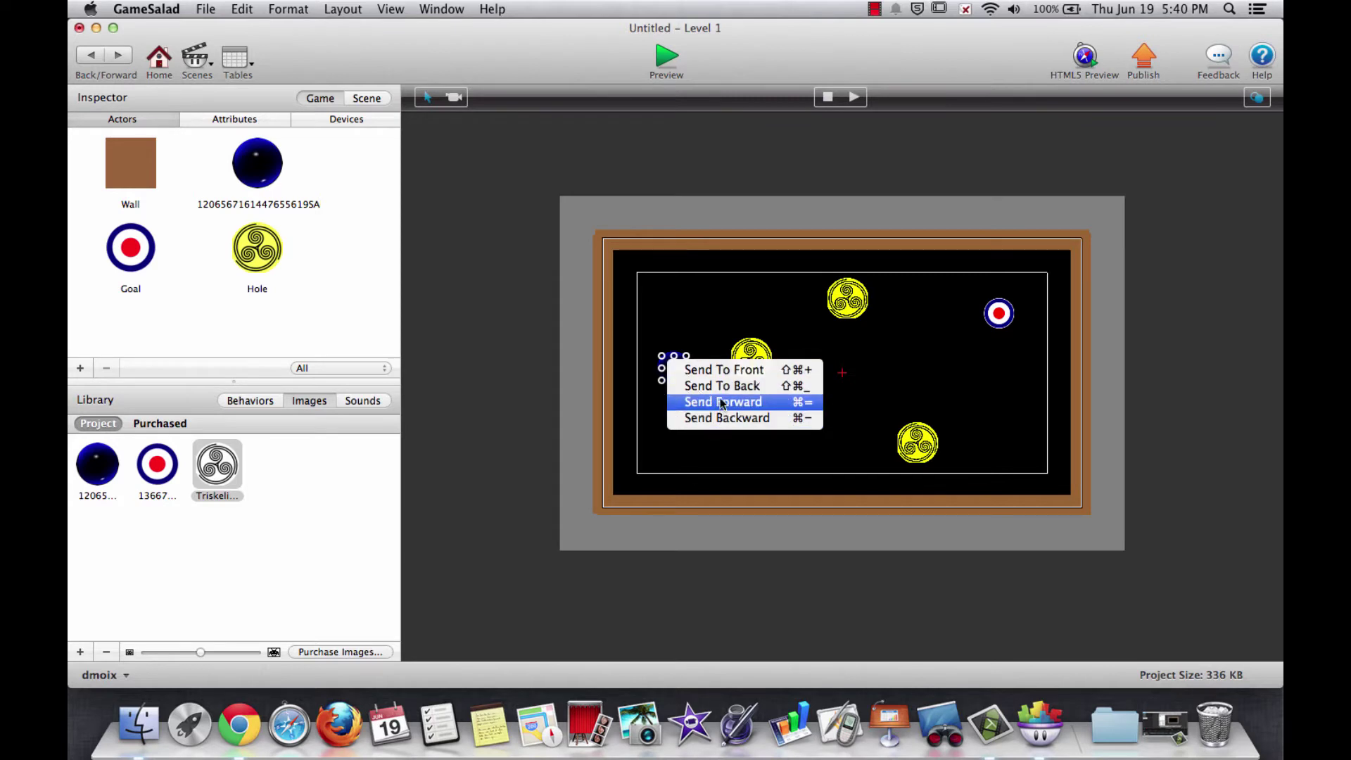
click(751, 374)
click(681, 58)
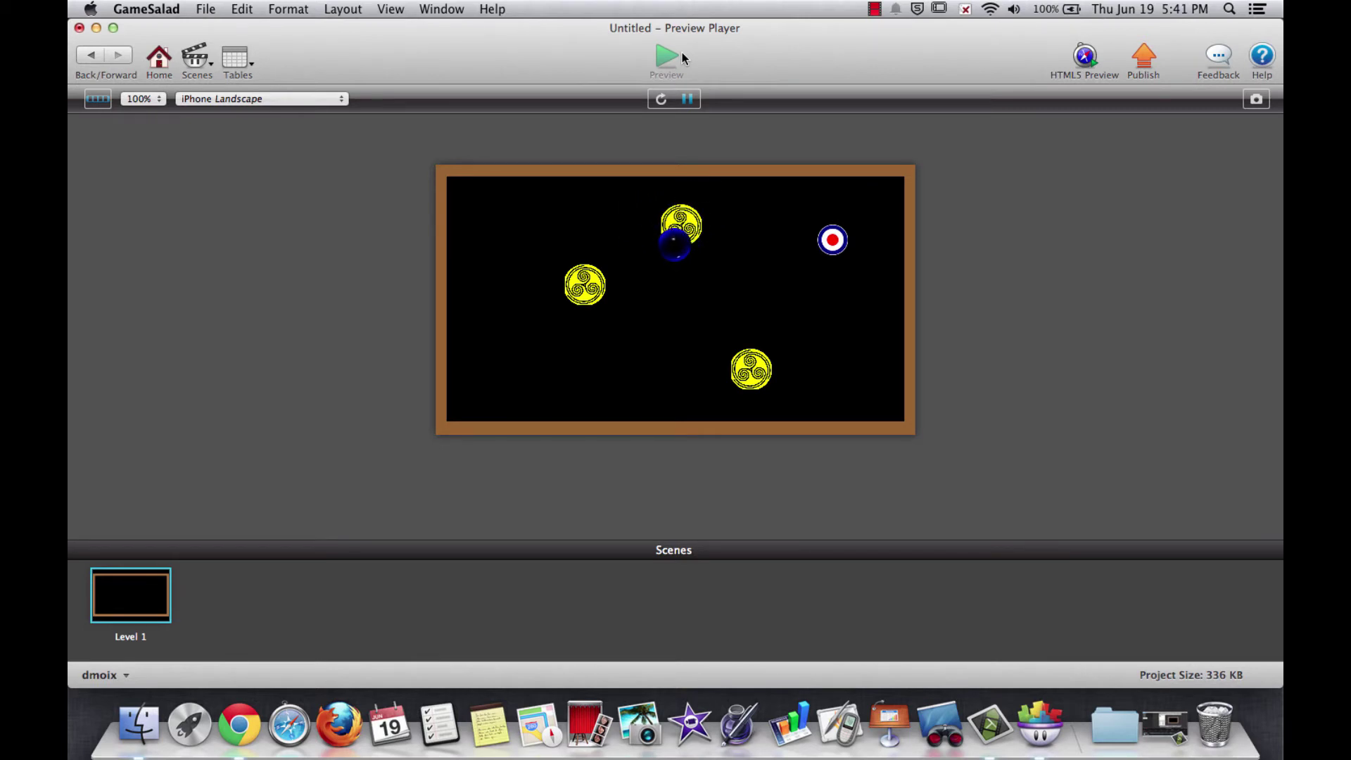
- Leave the preview, open the blue ball's rules, and browse the Behaviors library
click(88, 55)
double_click(264, 172)
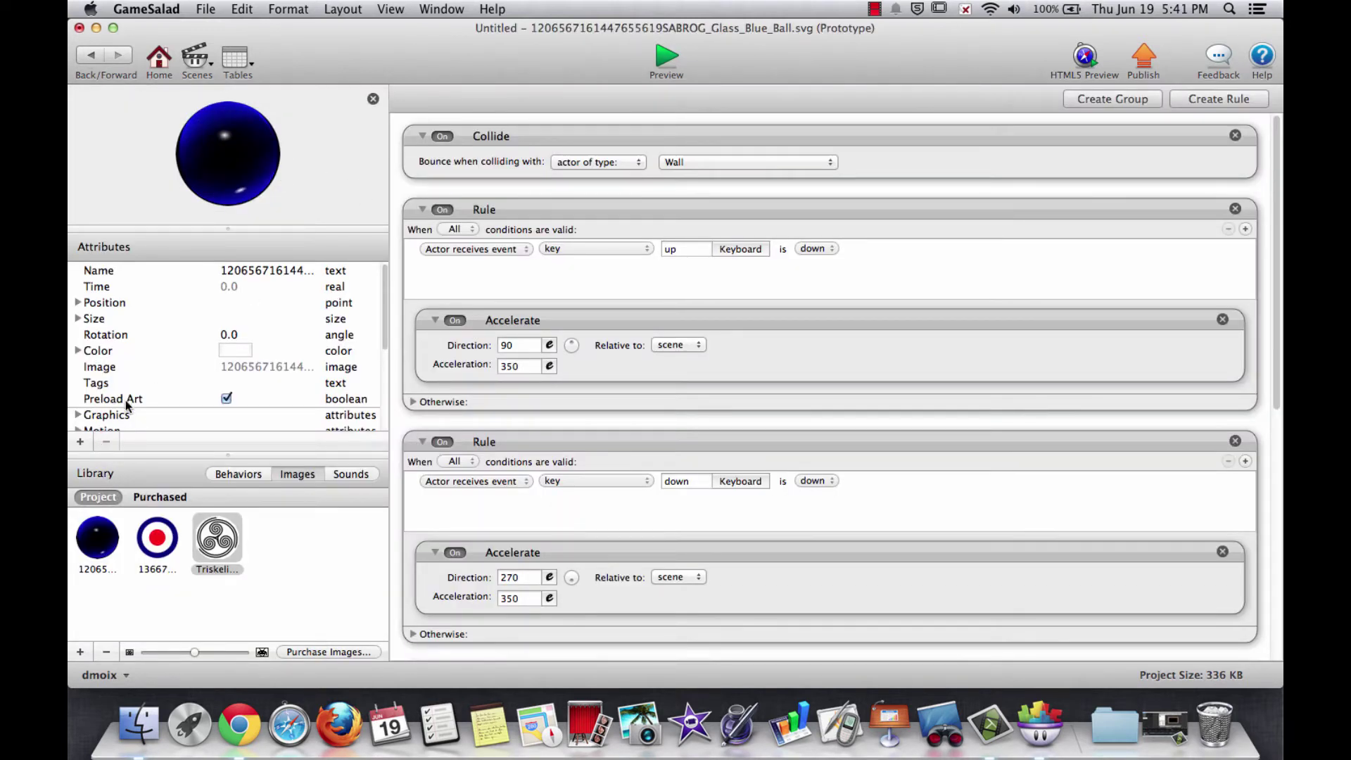
click(232, 473)
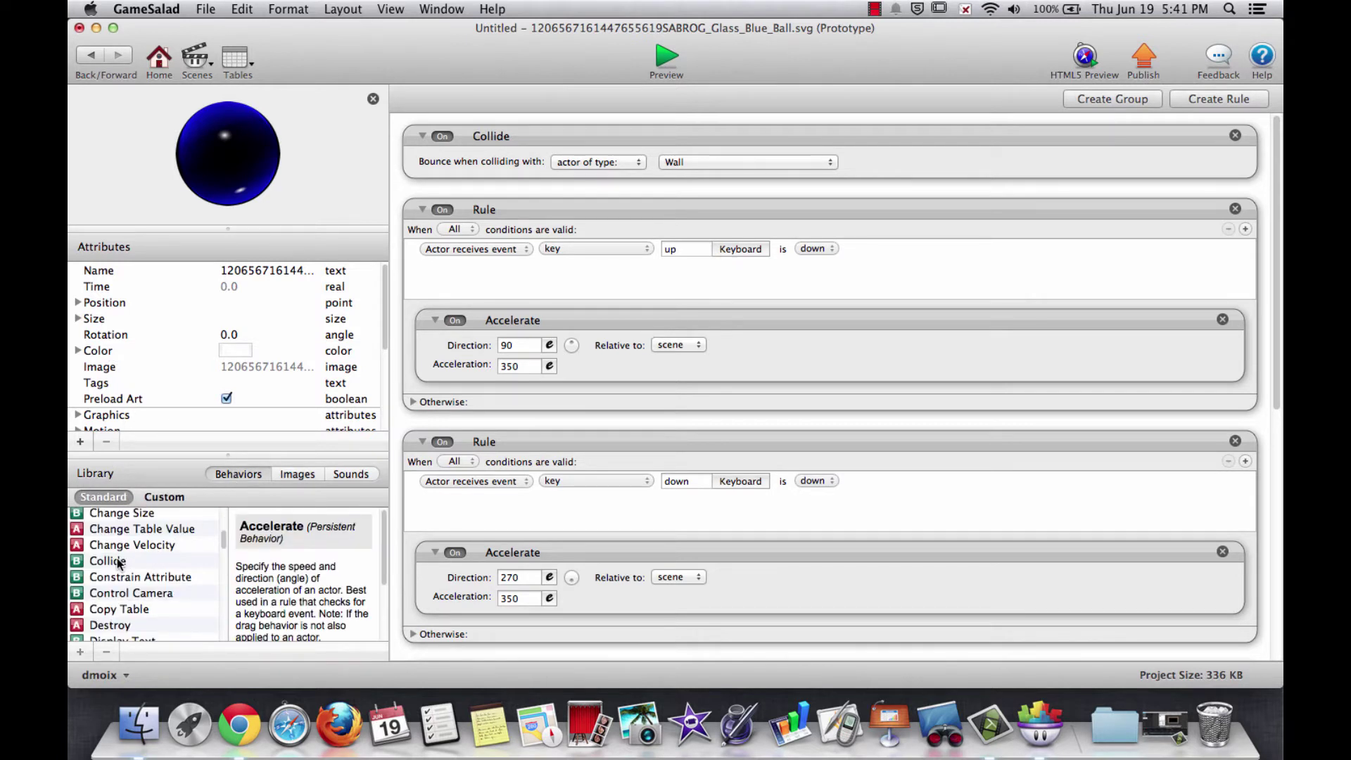
scroll(117, 561, down, 10)
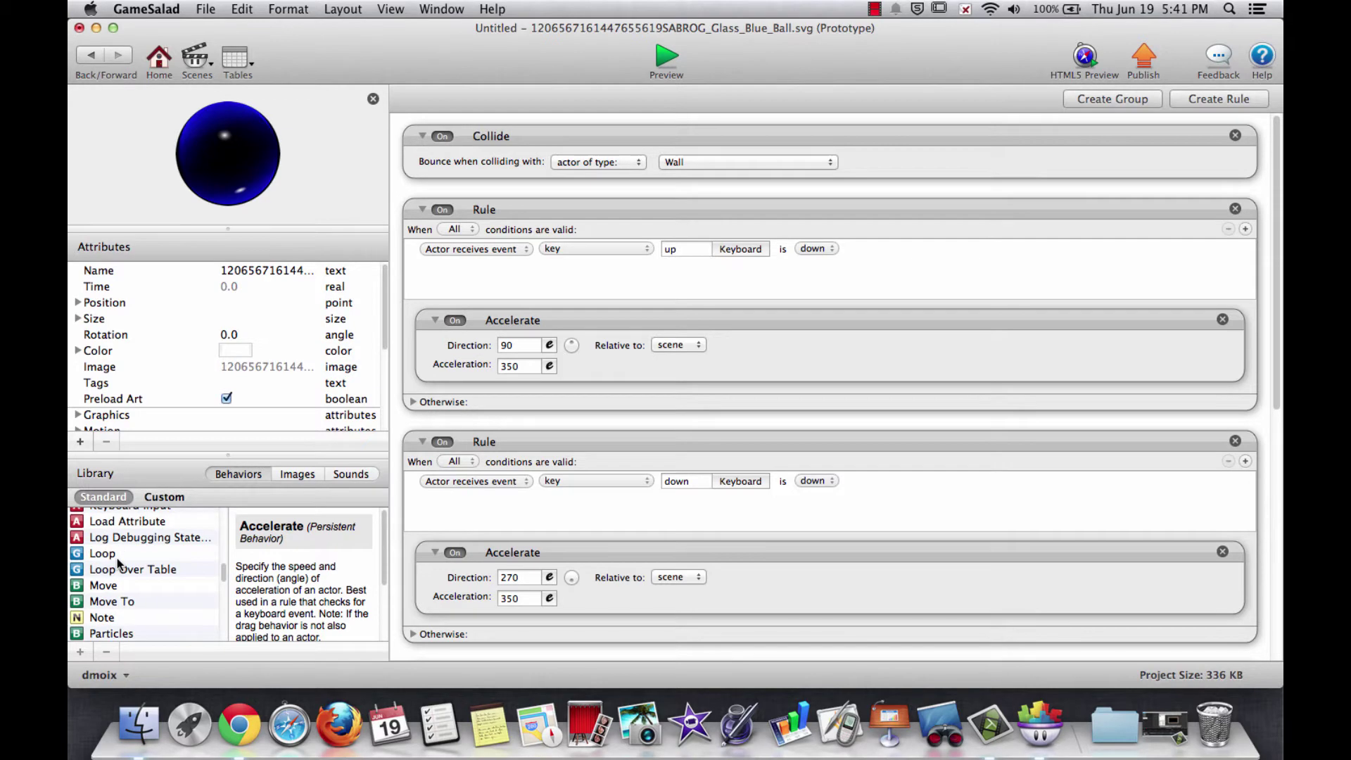
- Add a ball rule: overlapping or colliding with a Hole triggers Reset Scene; then preview
scroll(116, 563, down, 5)
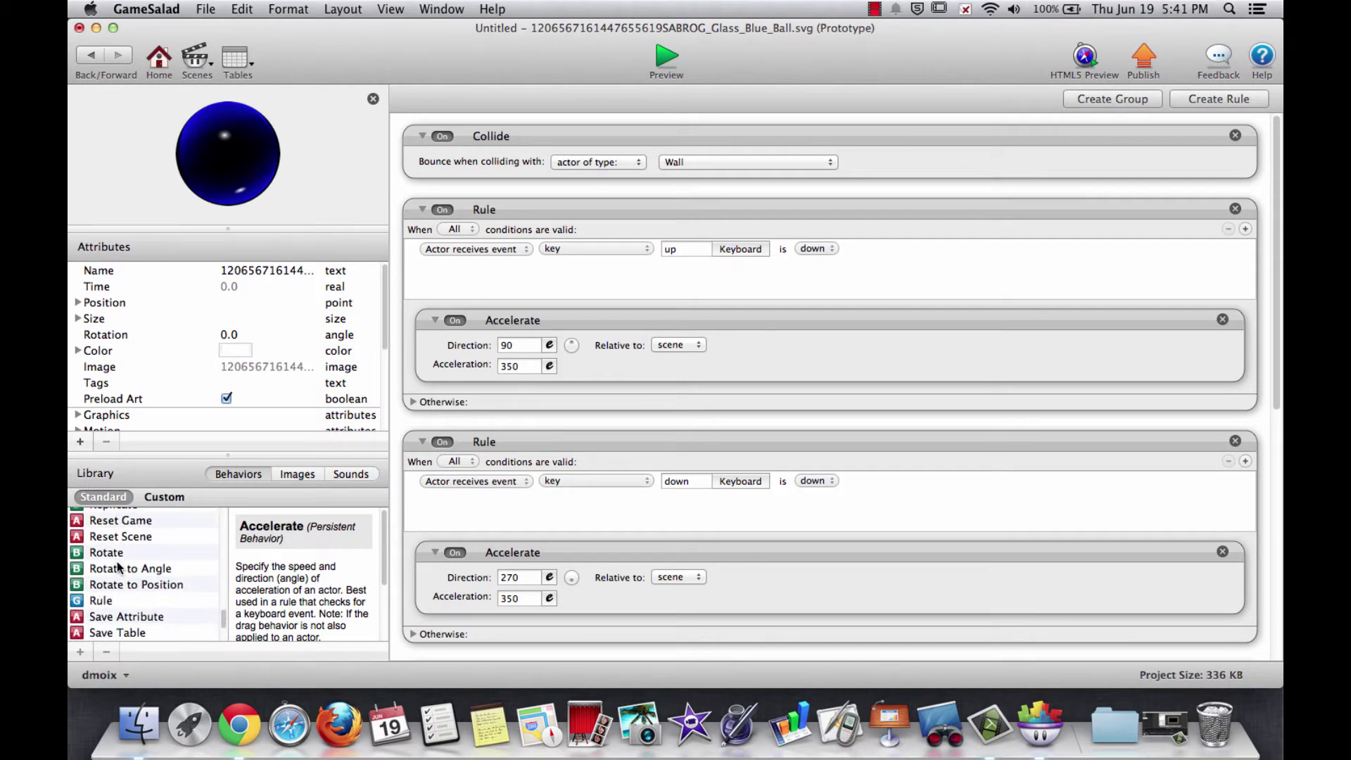
drag(96, 602, 468, 200)
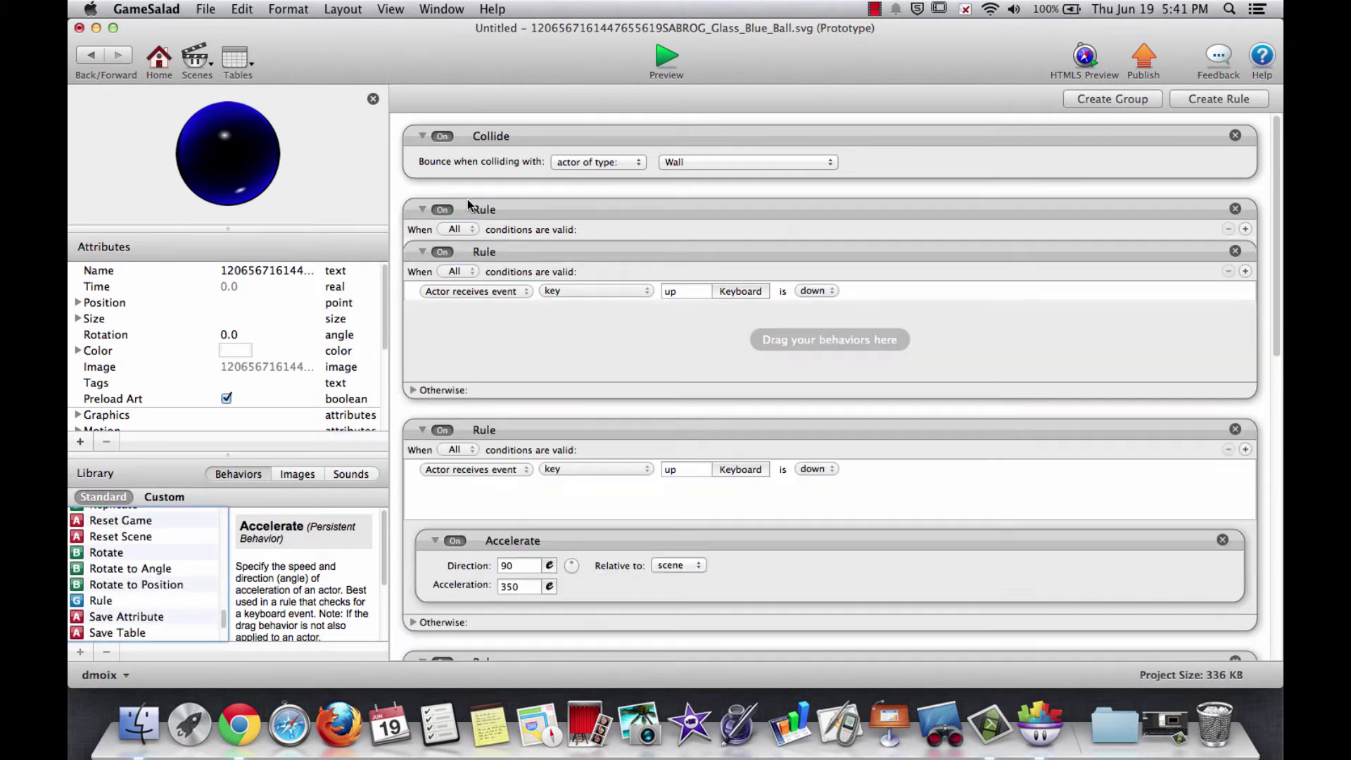
click(584, 249)
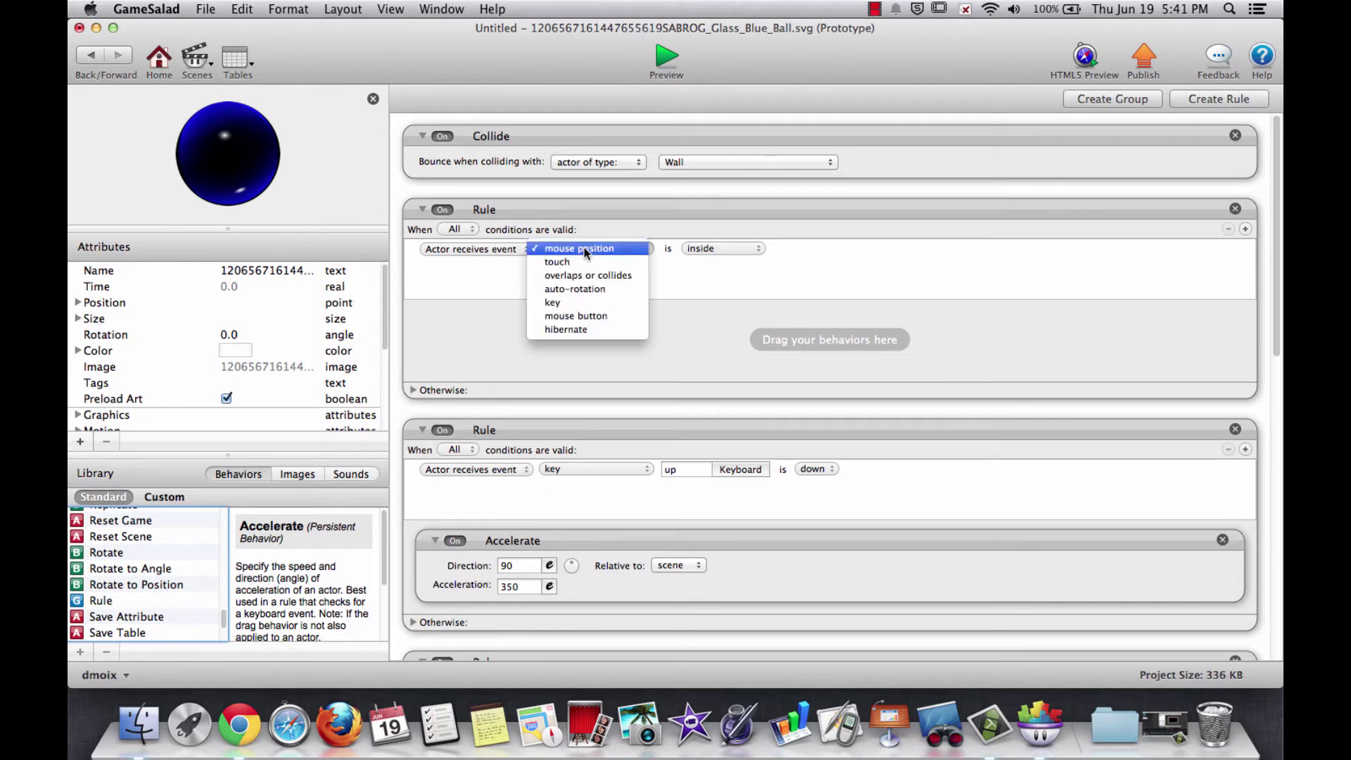
click(607, 279)
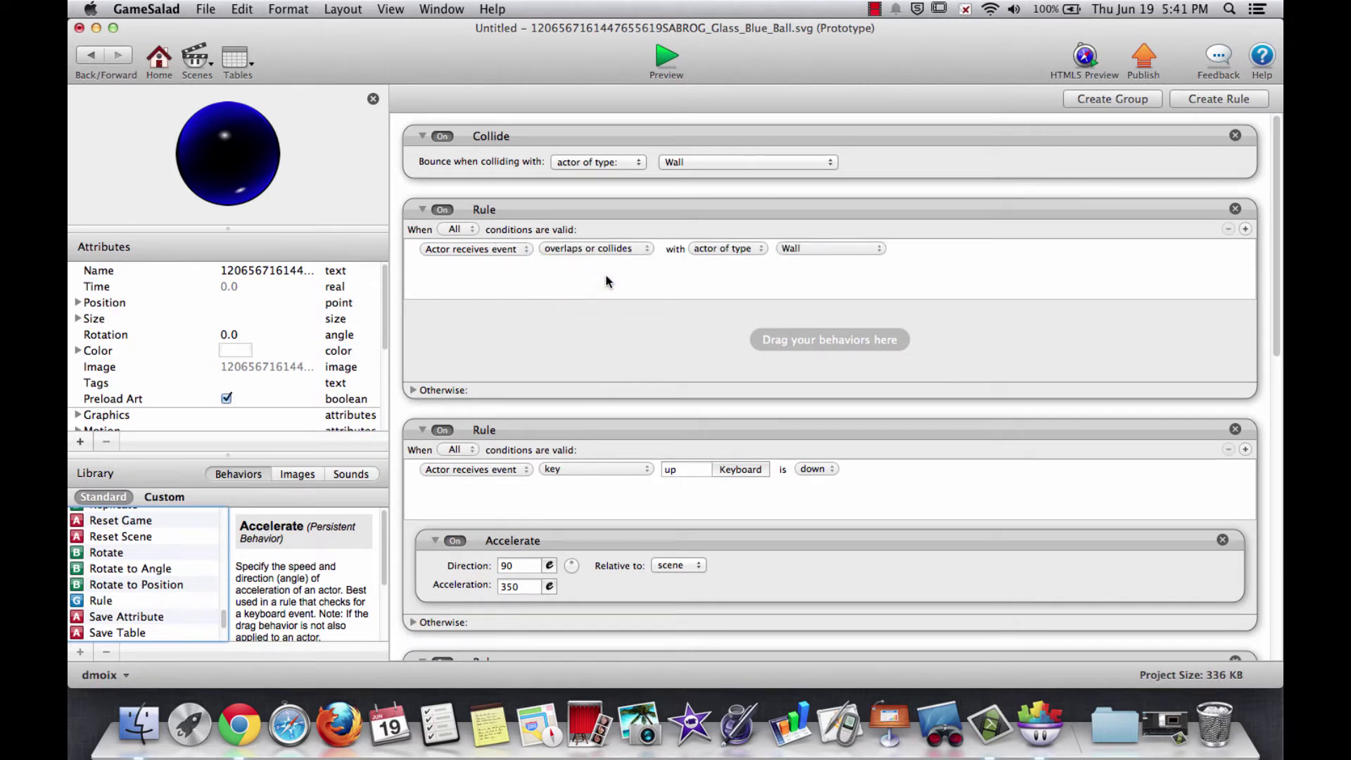
click(804, 250)
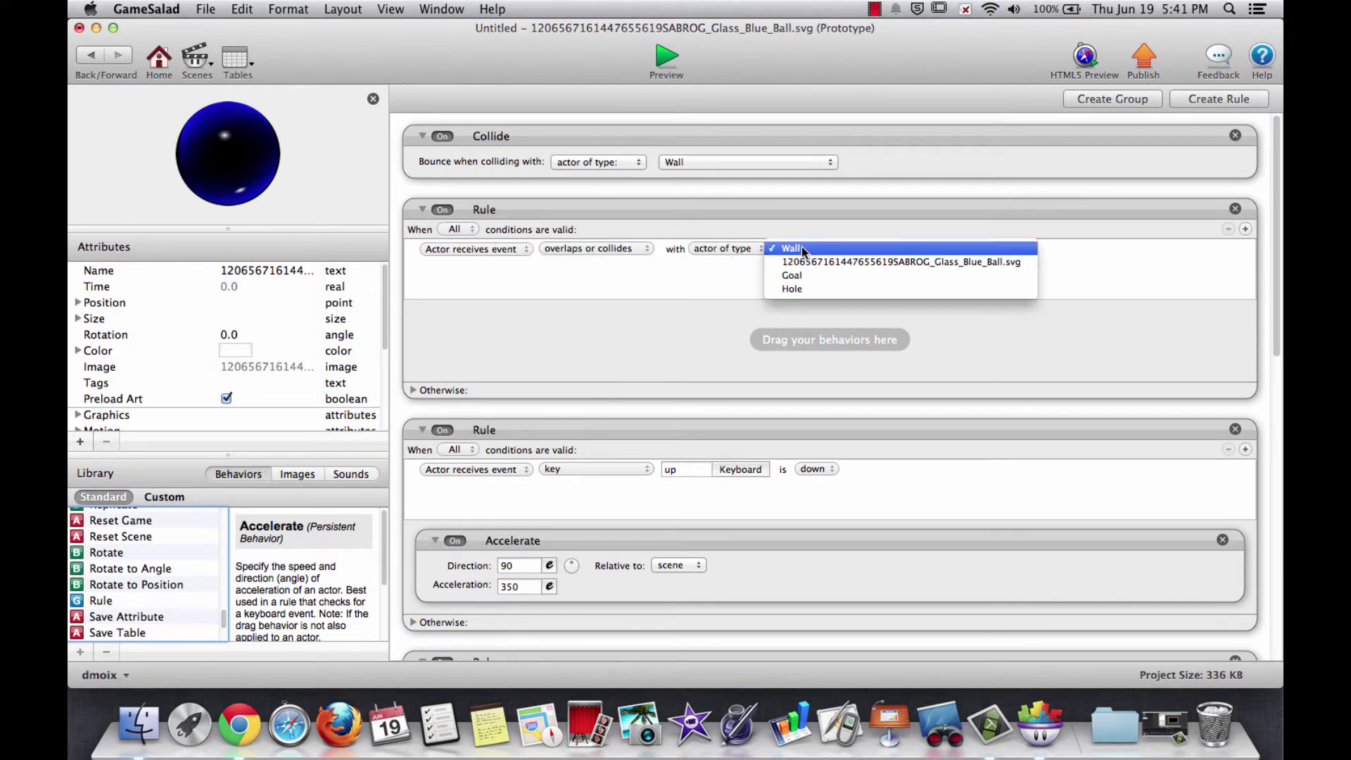
click(811, 288)
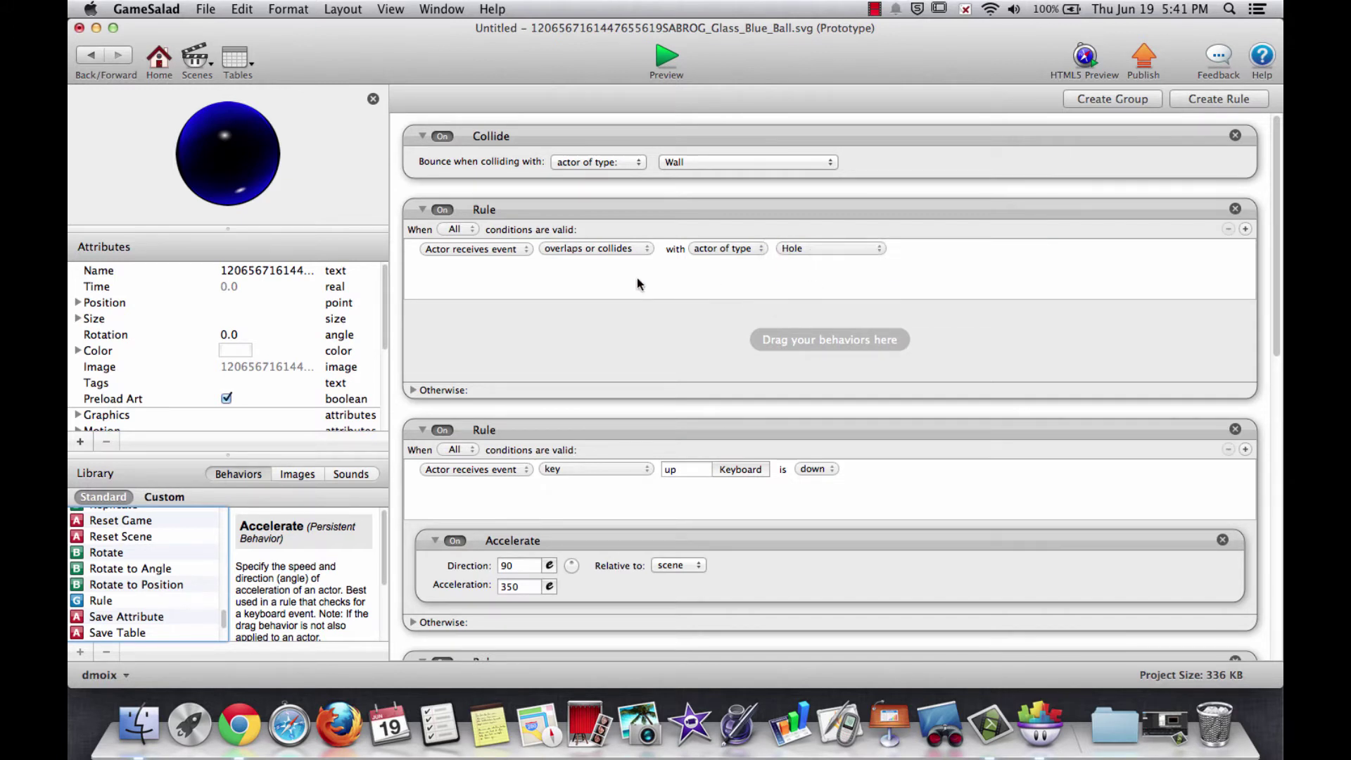
drag(120, 536, 515, 343)
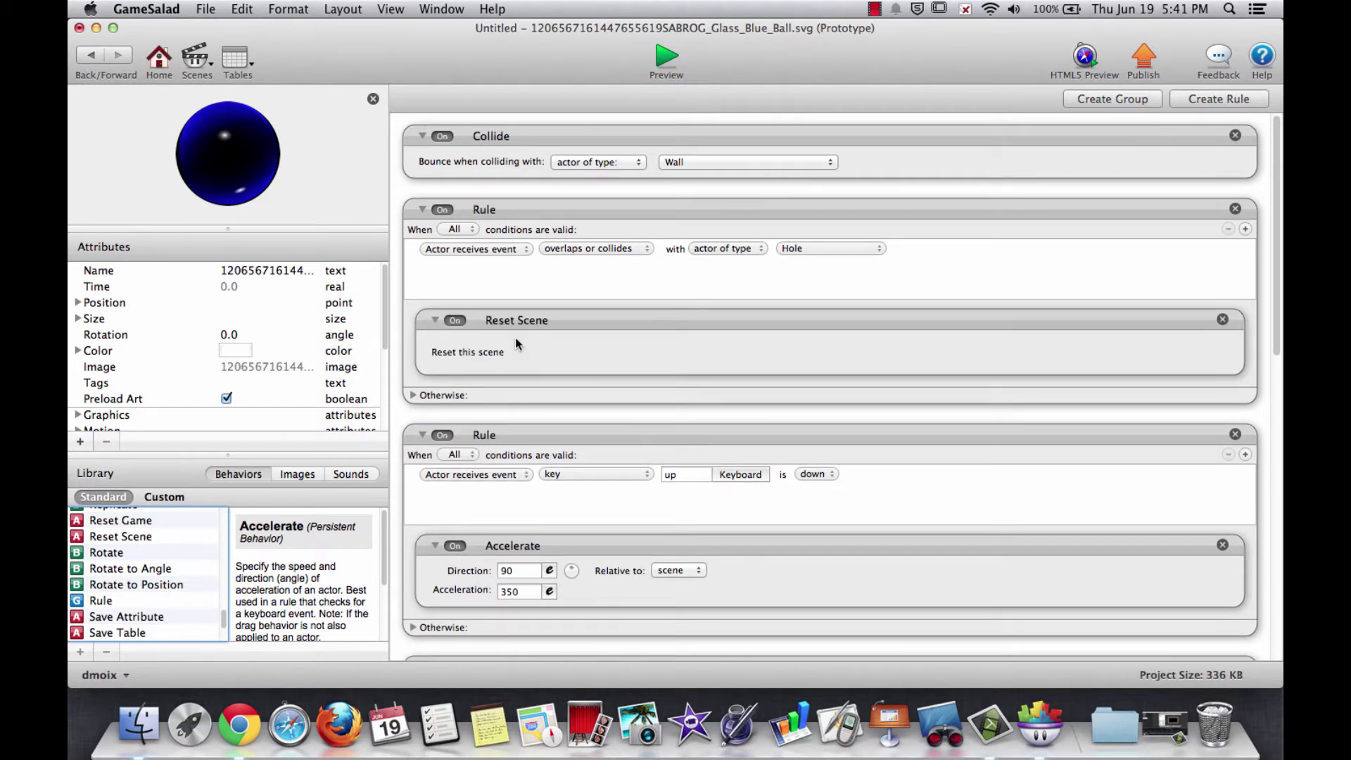
click(665, 59)
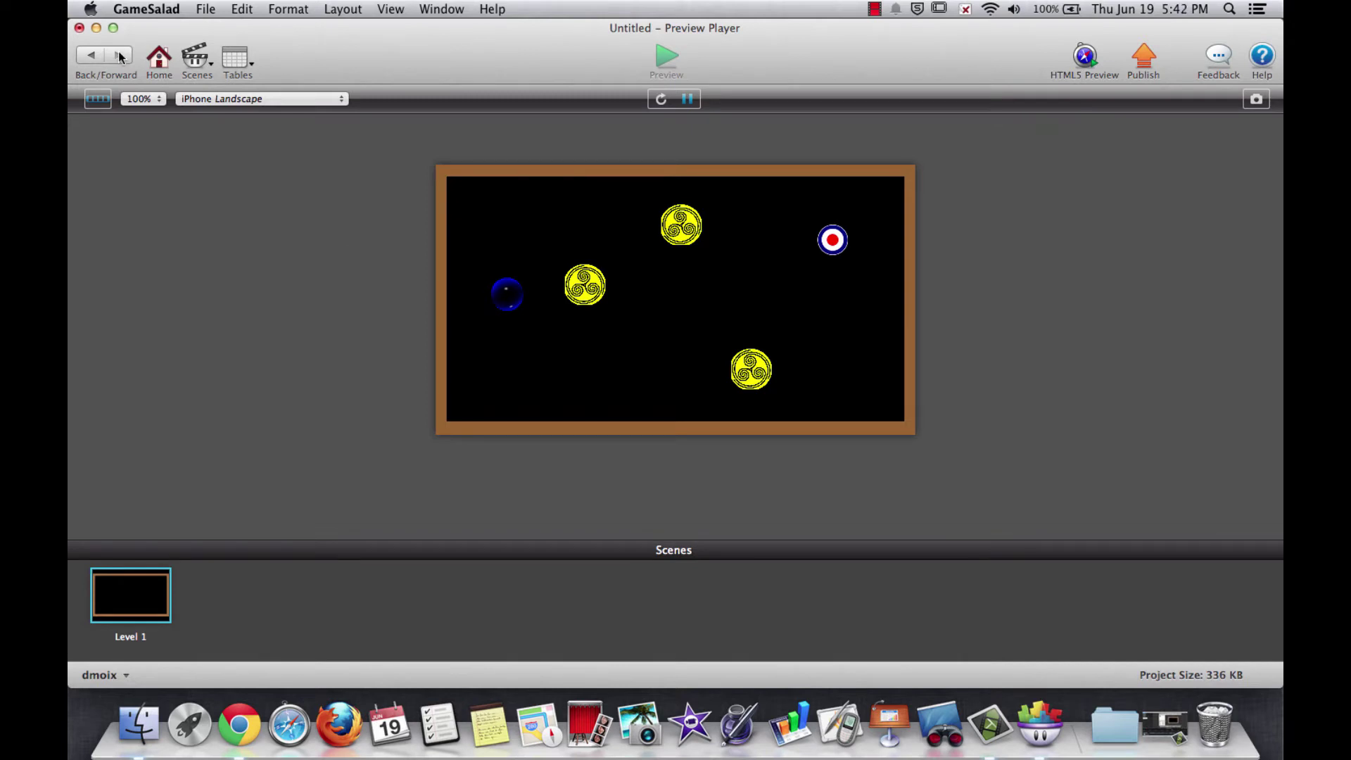
- Stop the Level 1 test run and return to the ball's rules
click(88, 55)
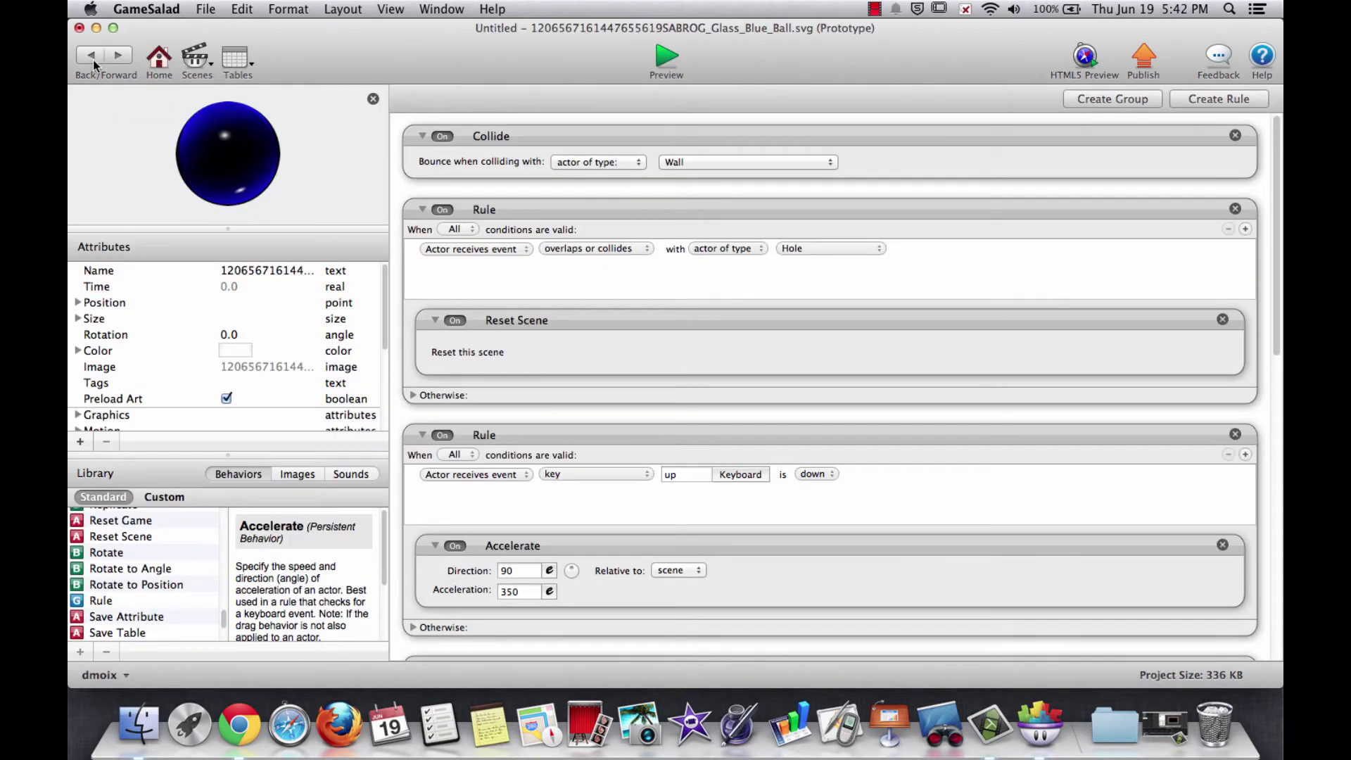
- Add a new Wall to Level 1, line the three holes up on the right, and move the ball bottom-left
click(92, 61)
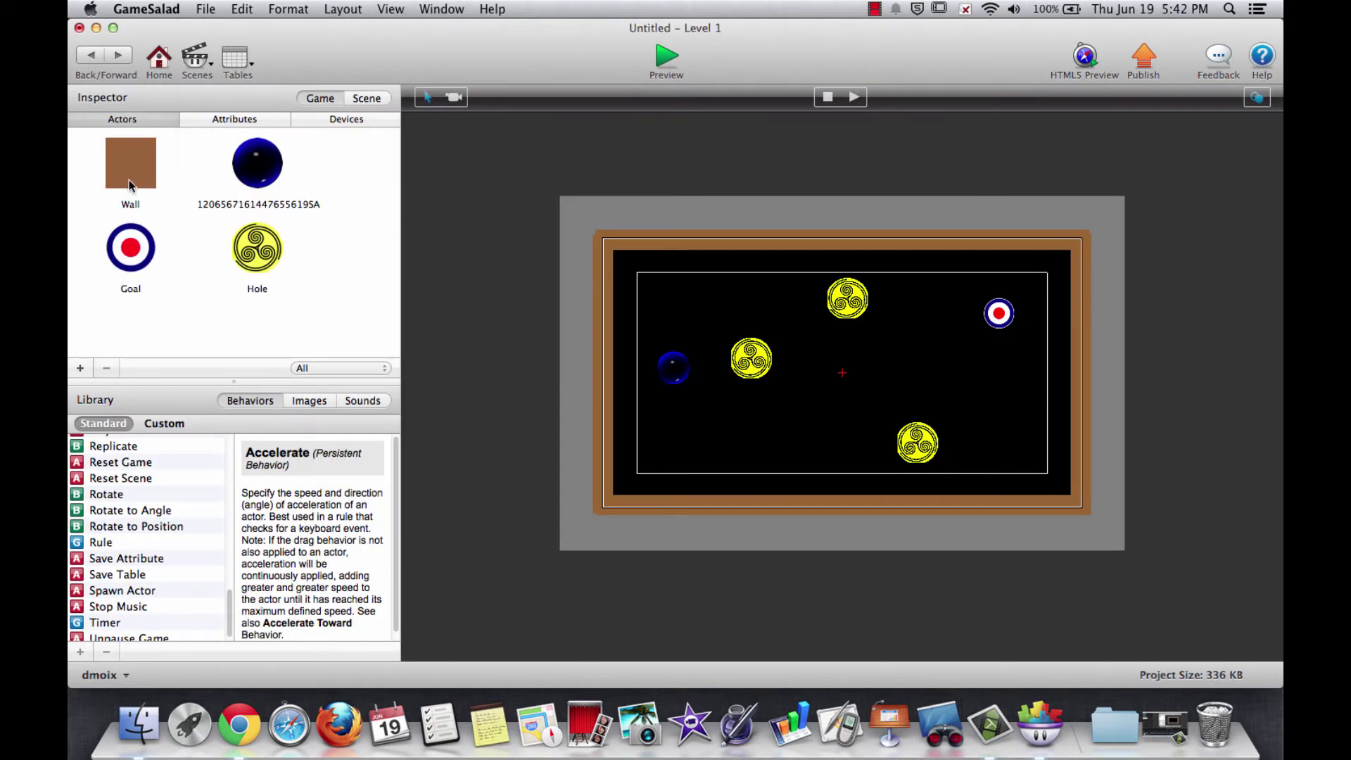
drag(128, 184, 959, 376)
click(851, 301)
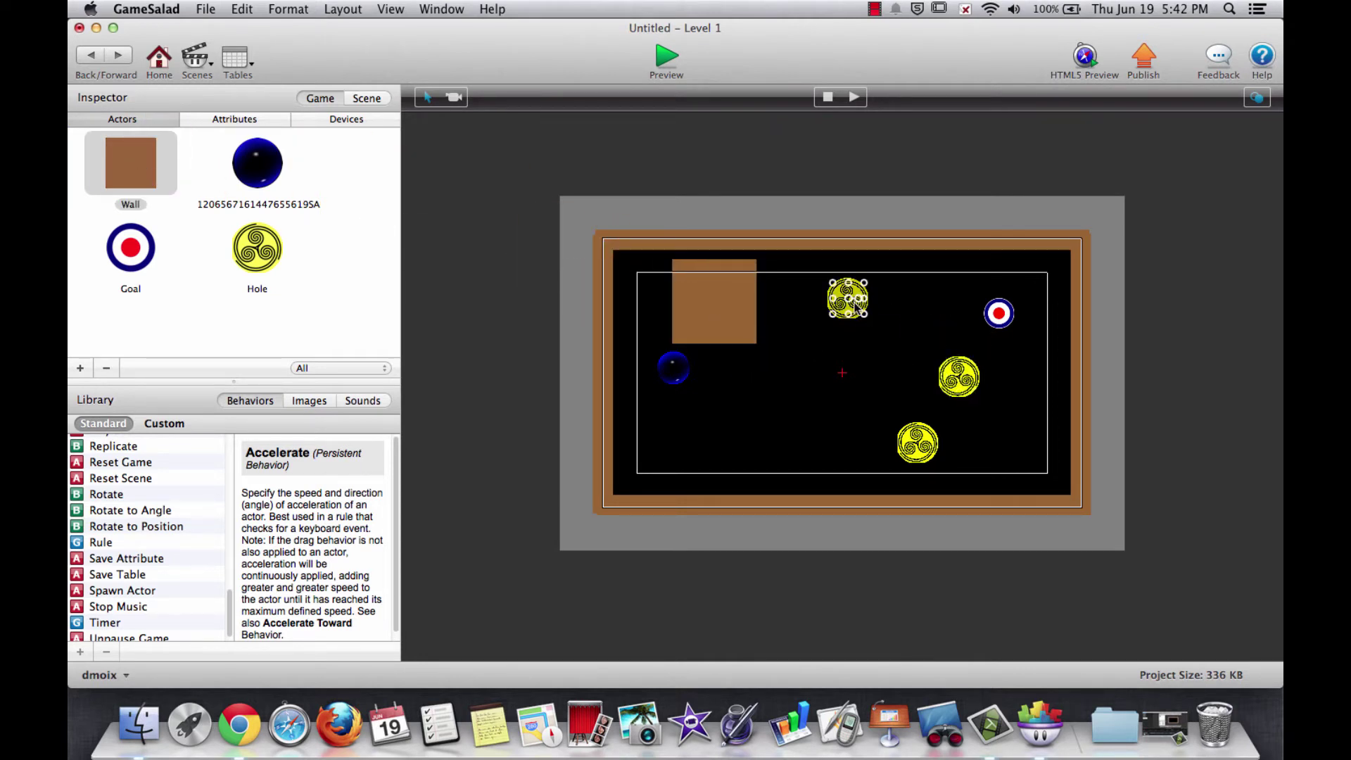
drag(855, 305, 952, 309)
drag(913, 444, 955, 435)
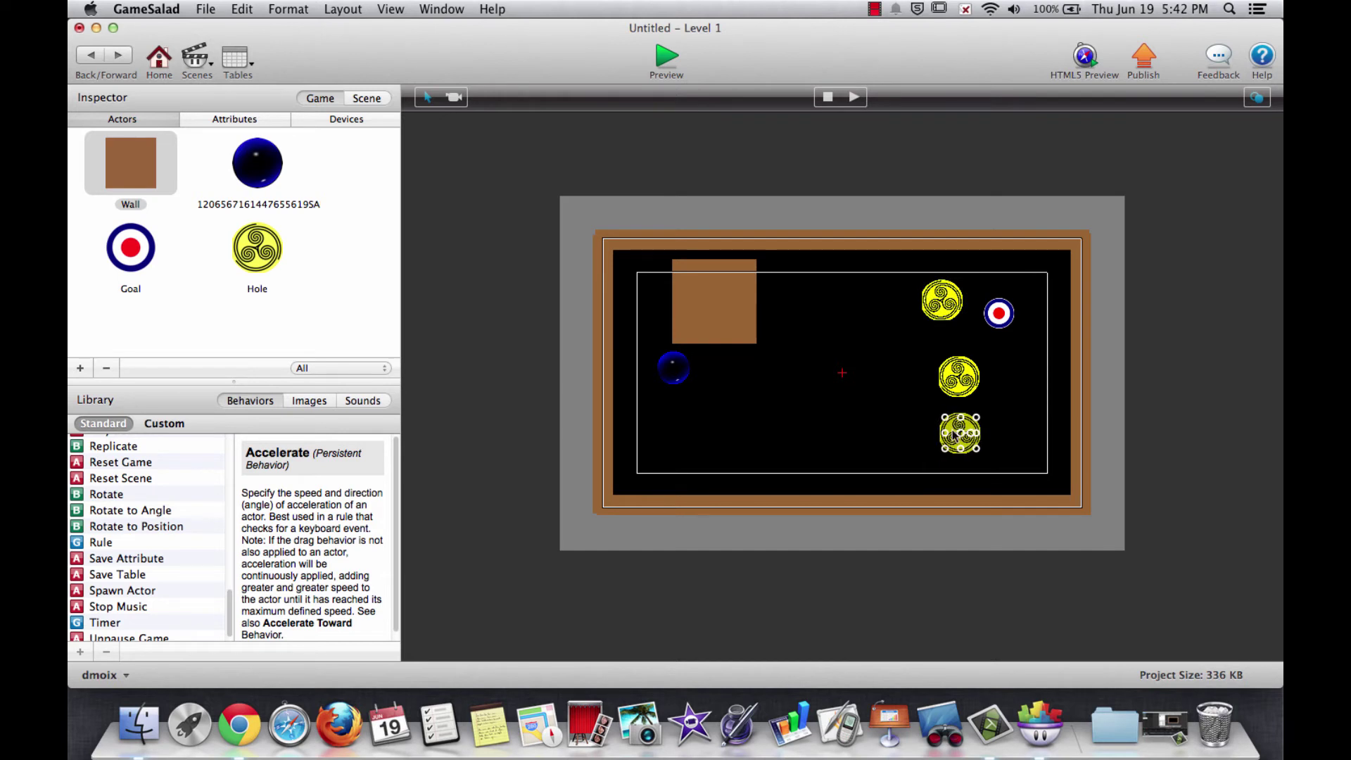
drag(667, 363, 626, 471)
- Reshape the new wall into a thin, tall vertical bar
click(725, 314)
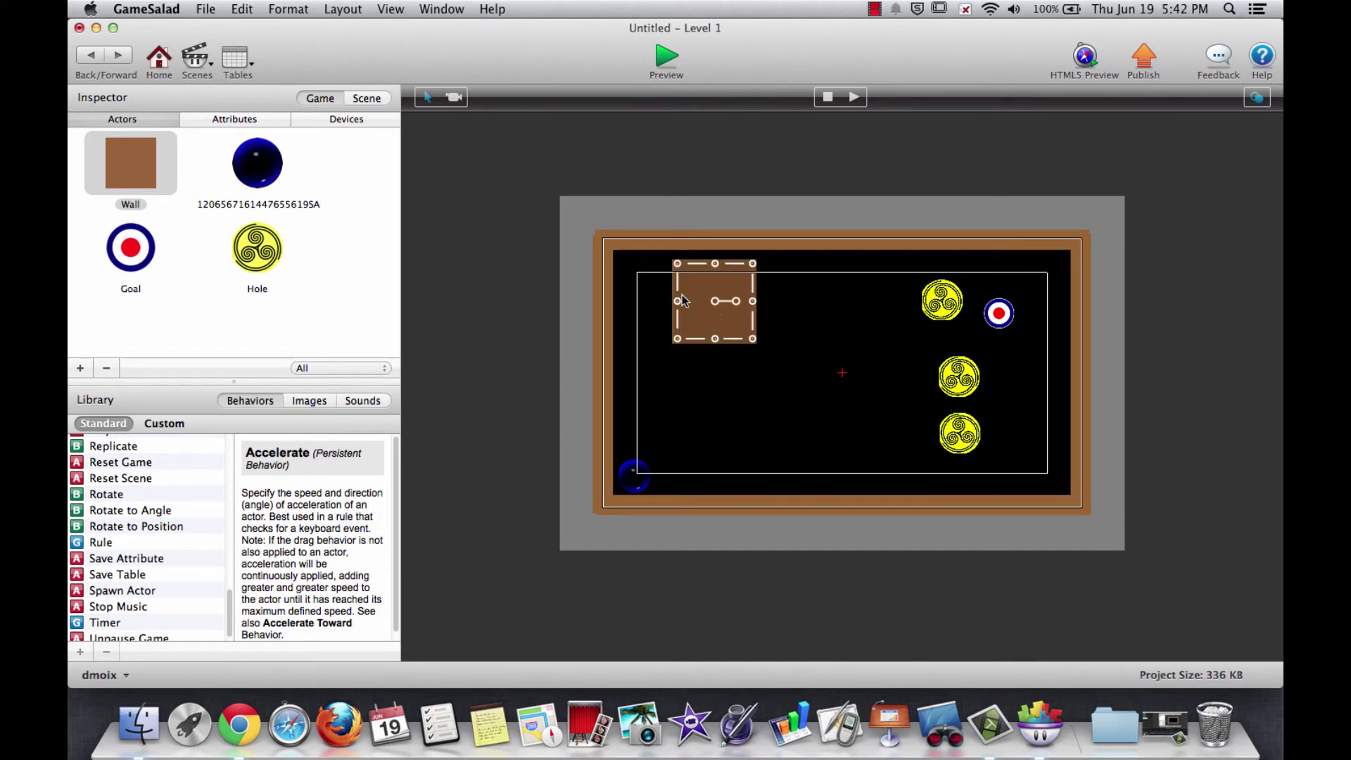
drag(674, 301, 746, 301)
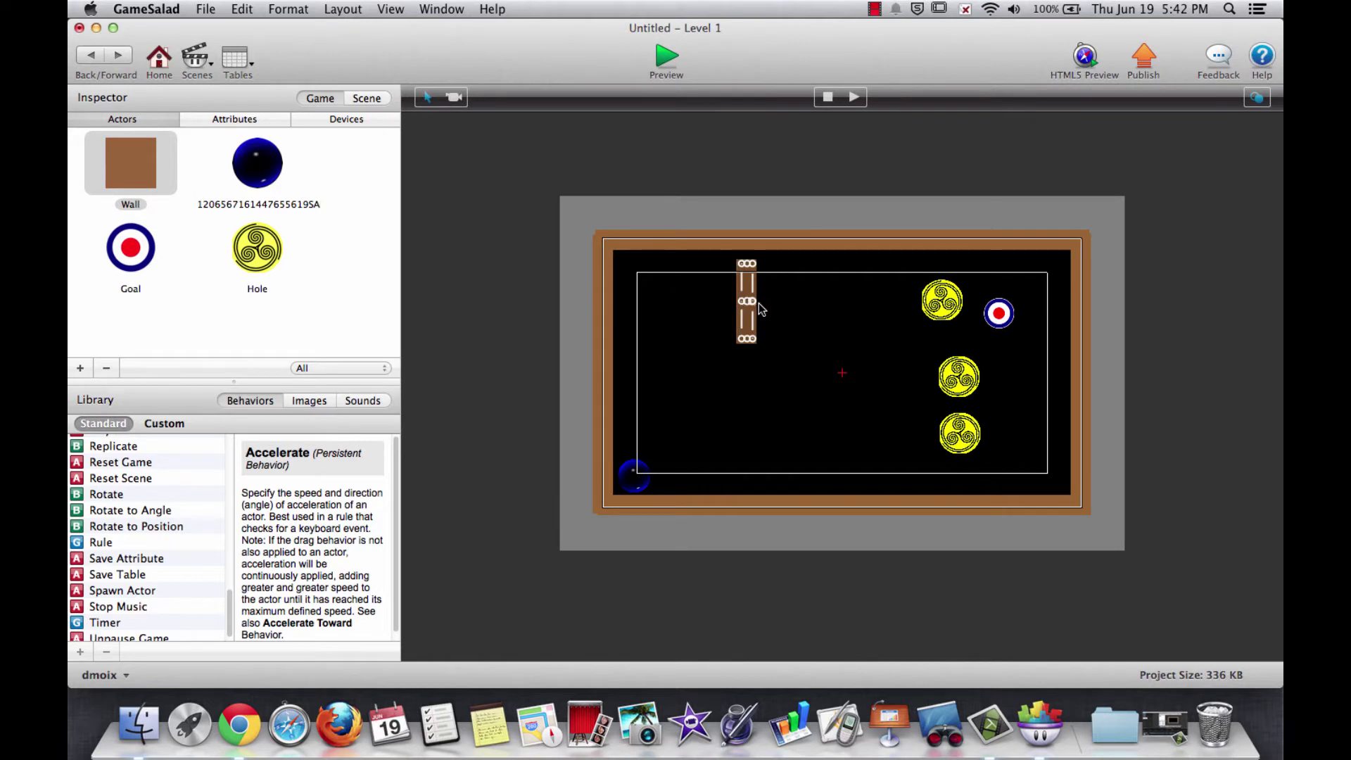
drag(747, 339, 747, 426)
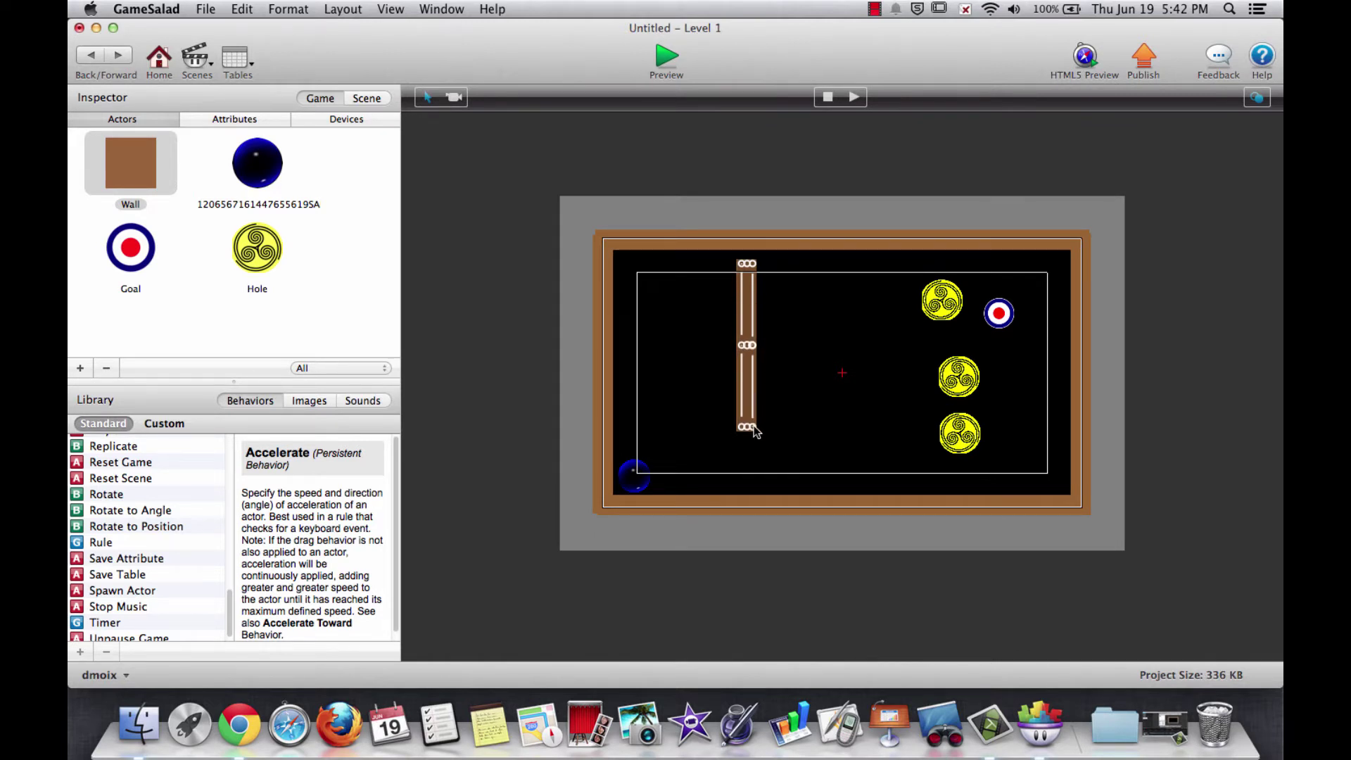
double_click(749, 315)
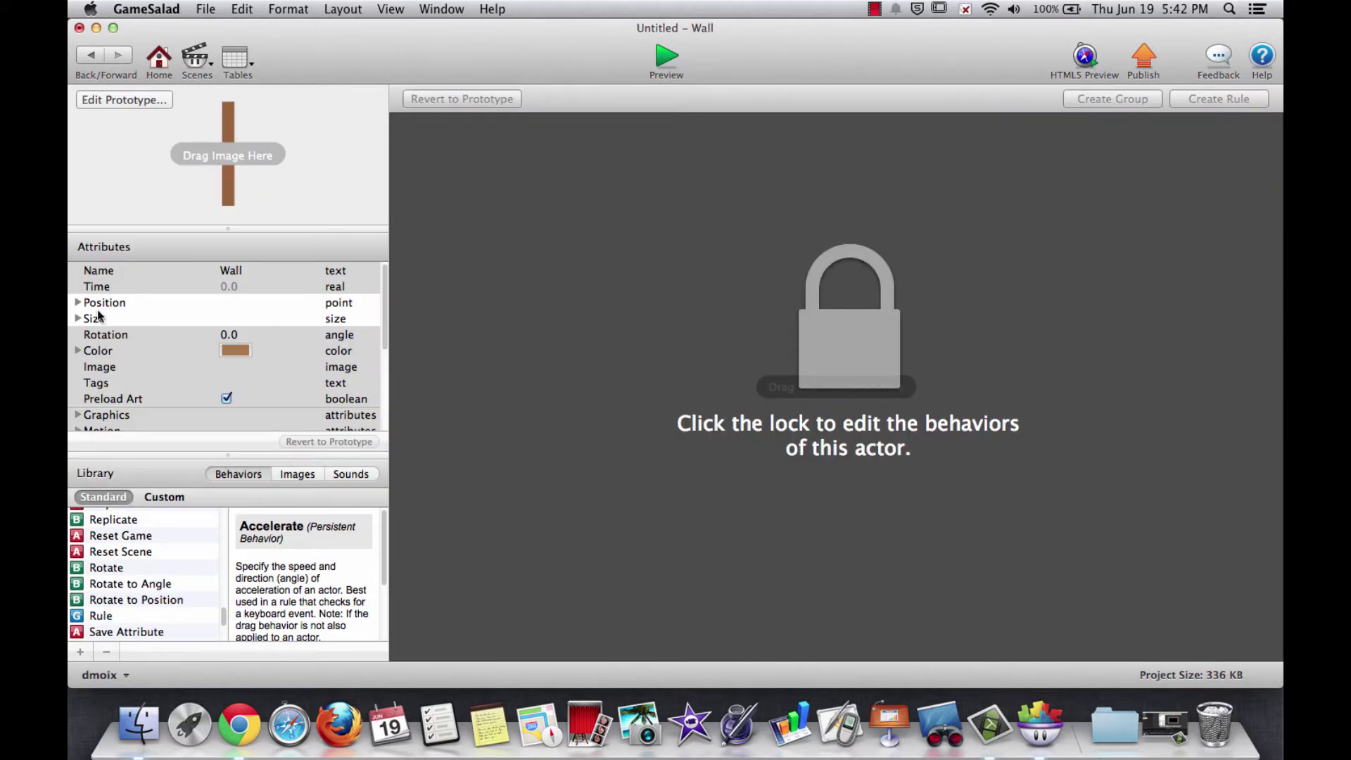
- Set the placed wall's Width to 16 and Height to 160, then return to Level 1
click(77, 319)
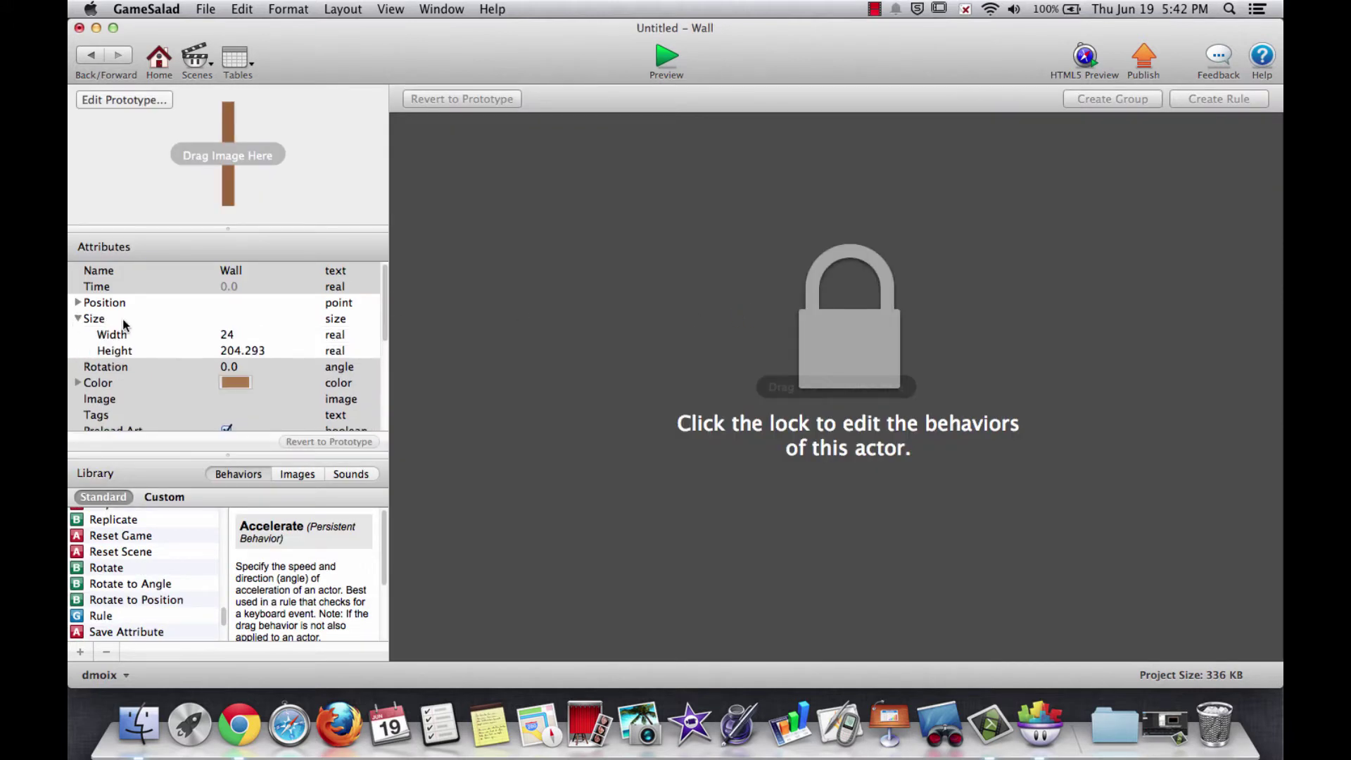
click(227, 336)
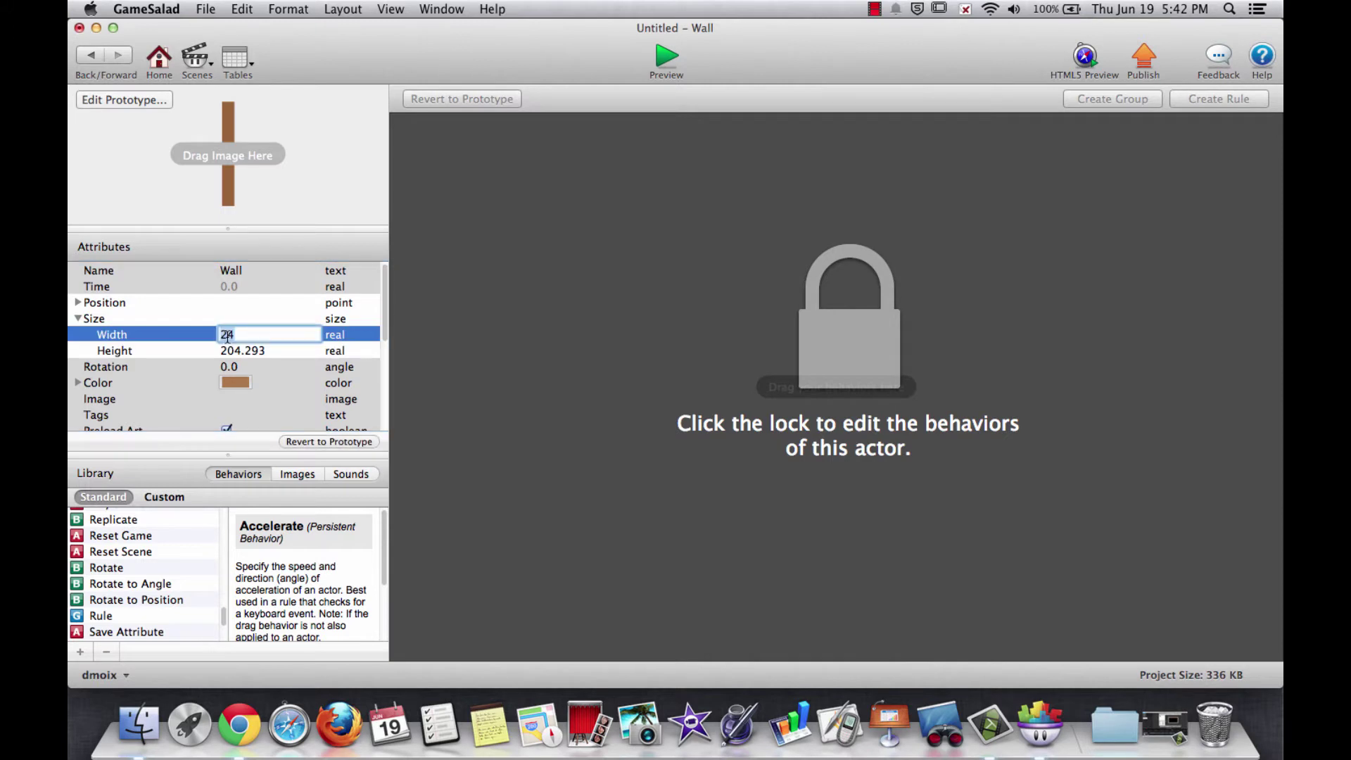
text(16)
click(230, 351)
text(160)
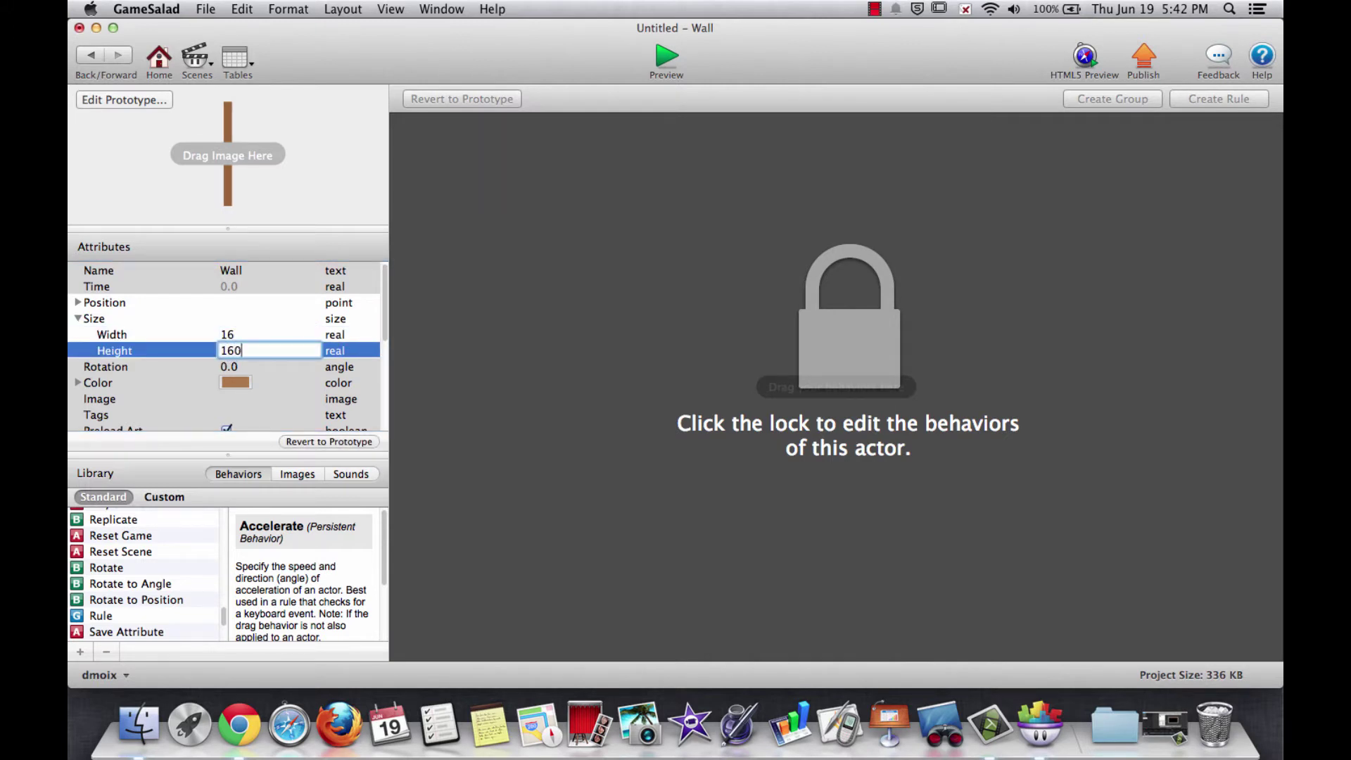
click(293, 320)
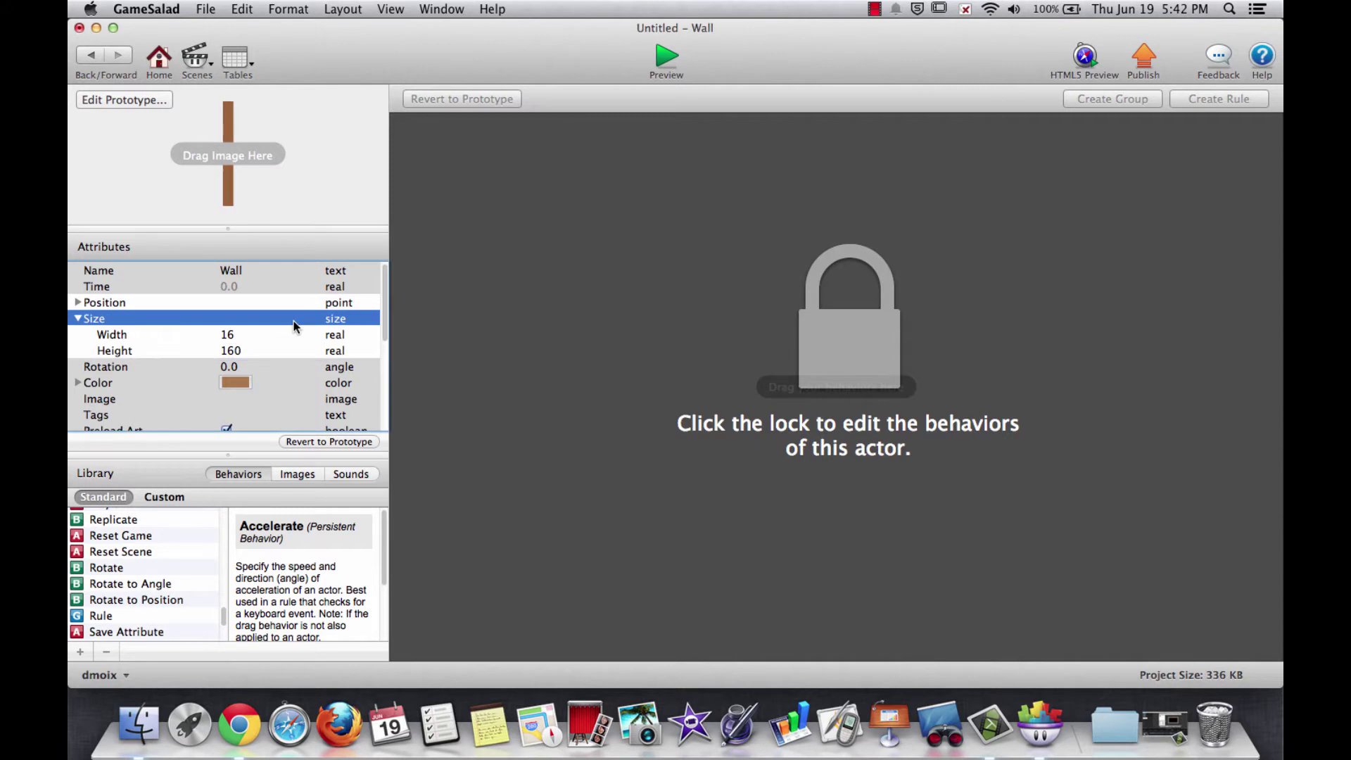
click(90, 54)
- Move the wall toward the bottom-left and duplicate it hanging from the top edge
drag(752, 369, 670, 450)
click(750, 411)
click(669, 394)
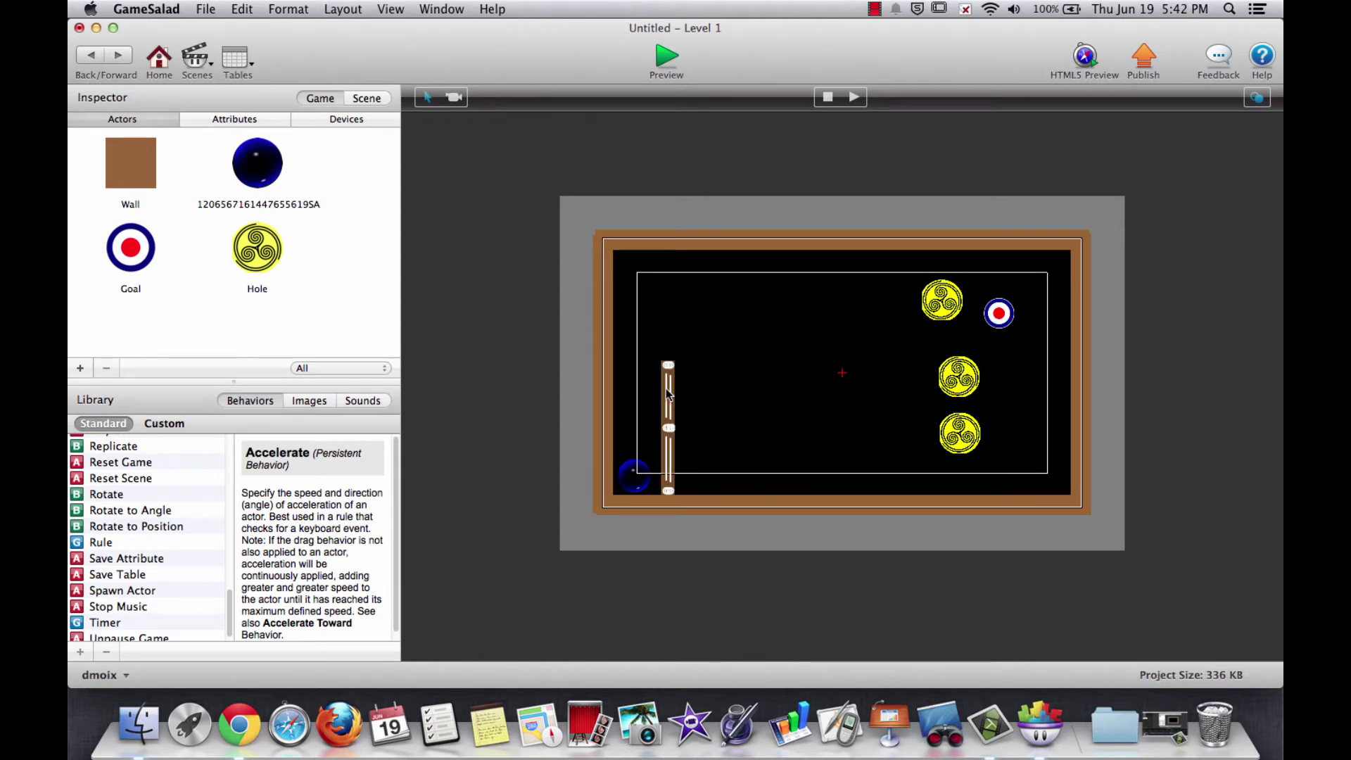
alt+drag(669, 394, 880, 294)
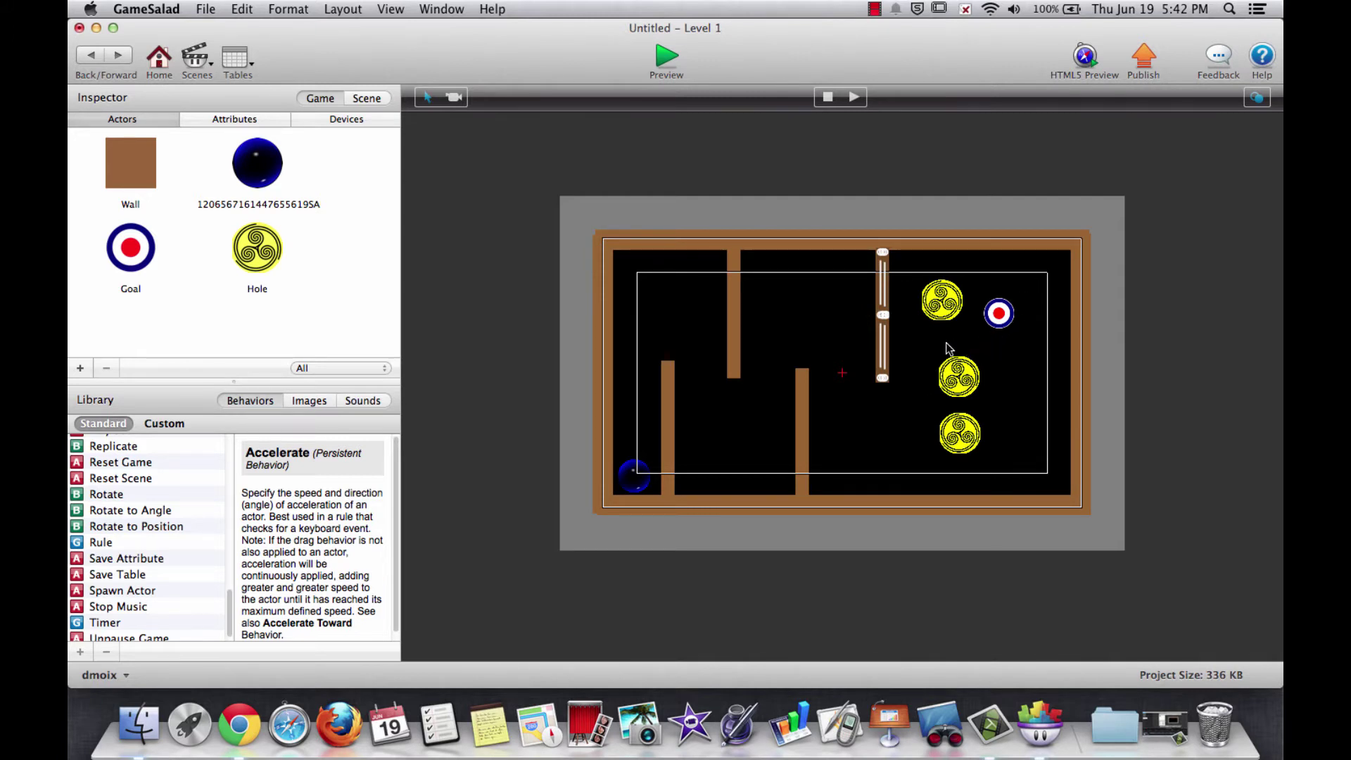
- Move holes to the top-left corner and near the bottom, and copy a wall to the right side
drag(942, 314, 814, 303)
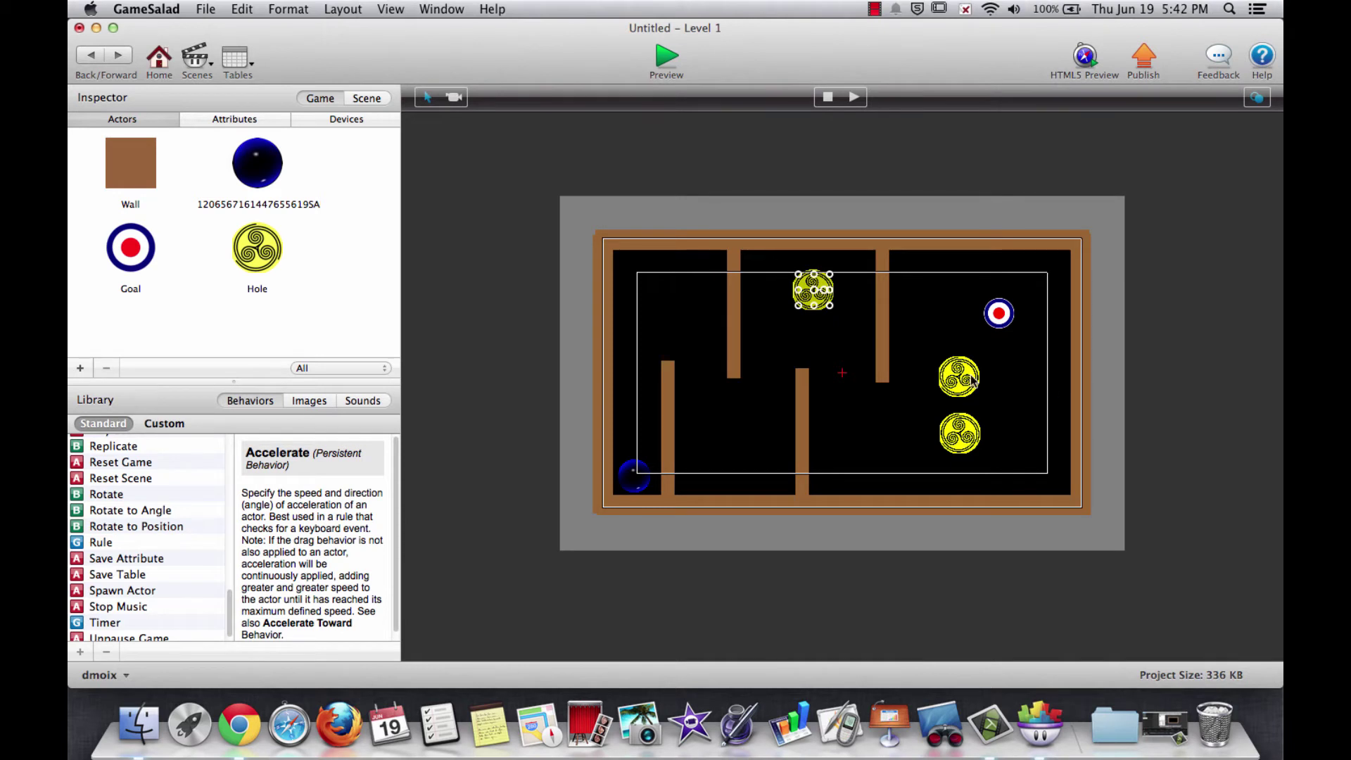
drag(973, 380, 666, 289)
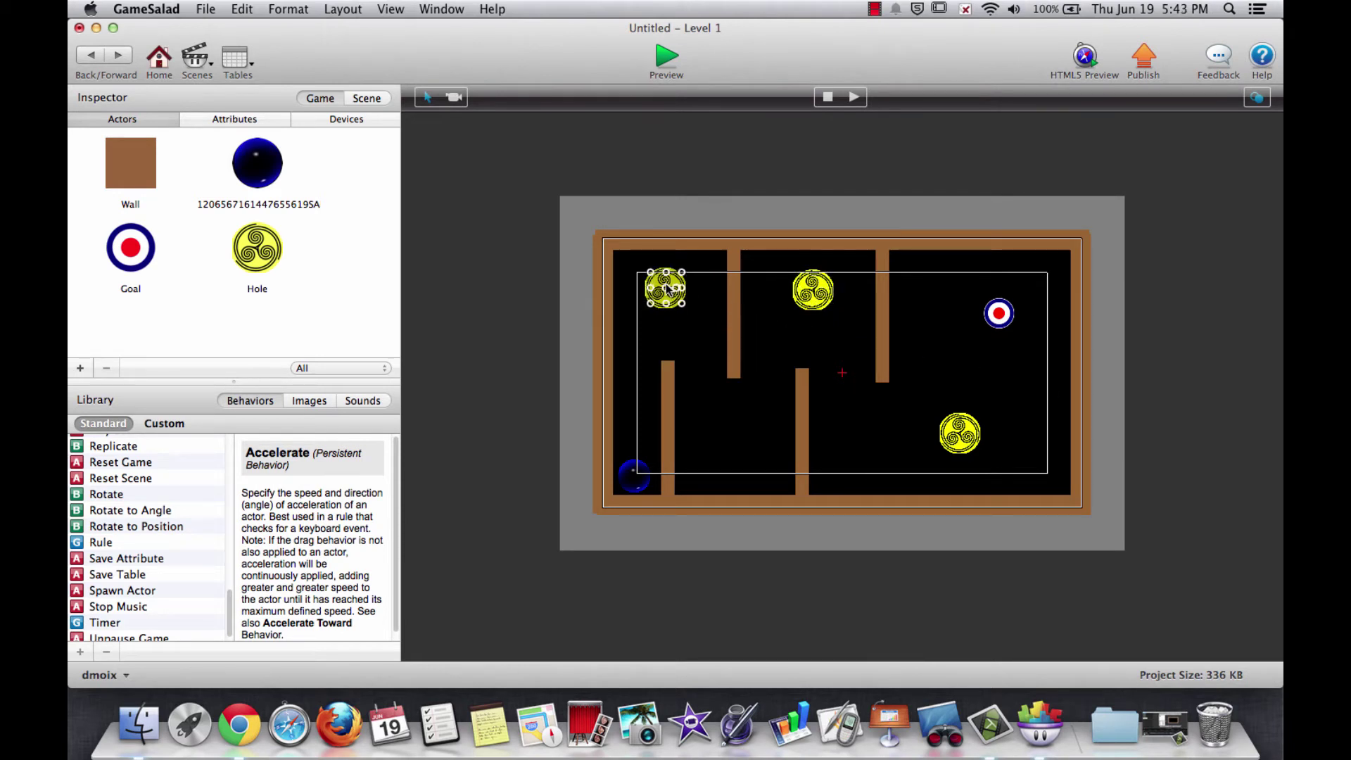
drag(963, 431, 887, 462)
click(958, 406)
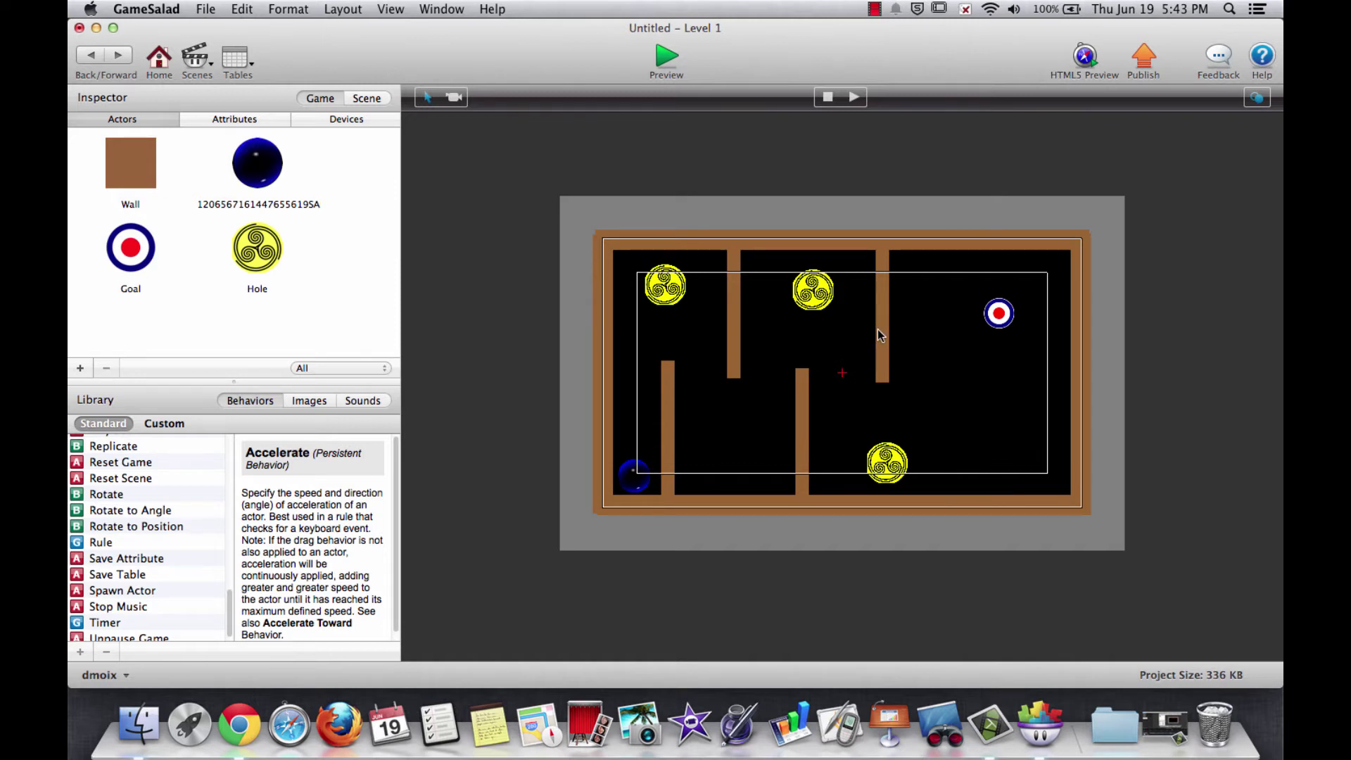
alt+drag(877, 328, 945, 401)
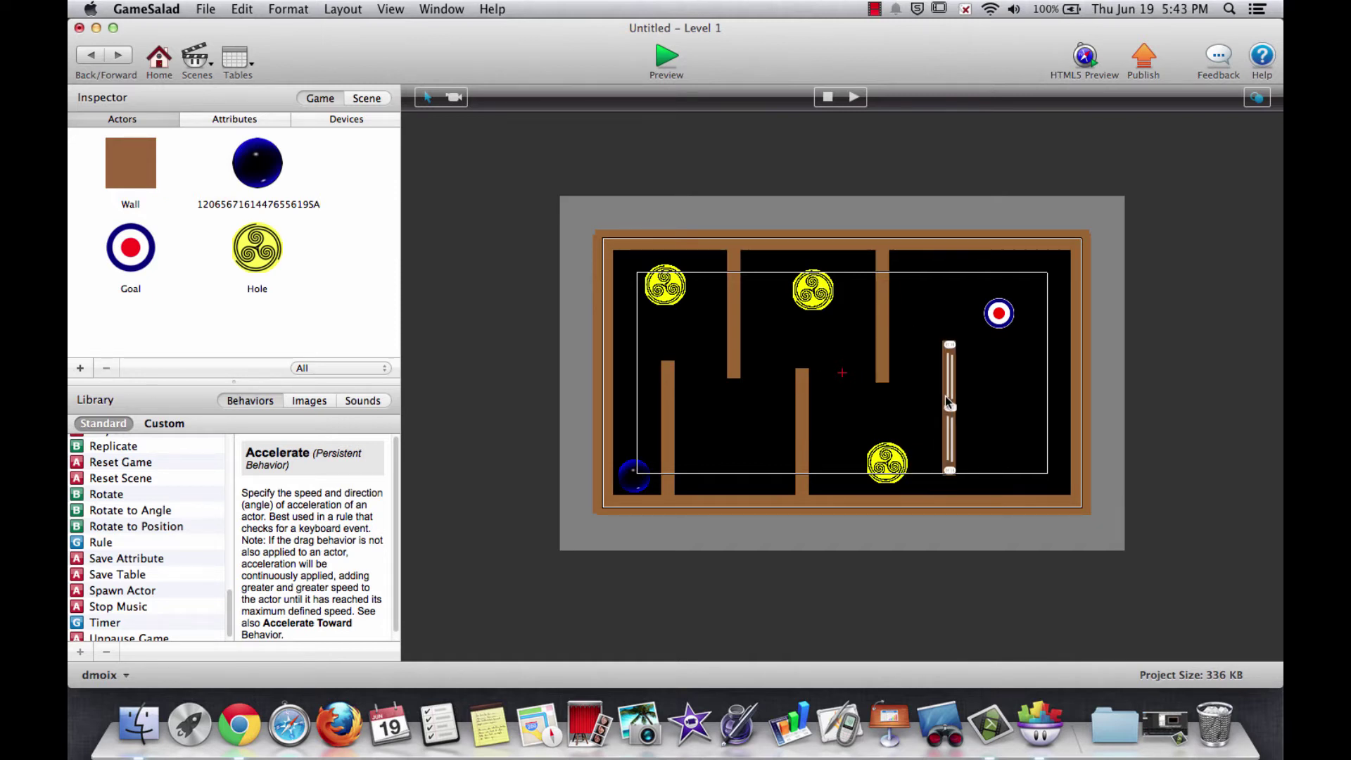
- Make the copied right-side wall a horizontal bar, Width 160 and Height 16
double_click(945, 400)
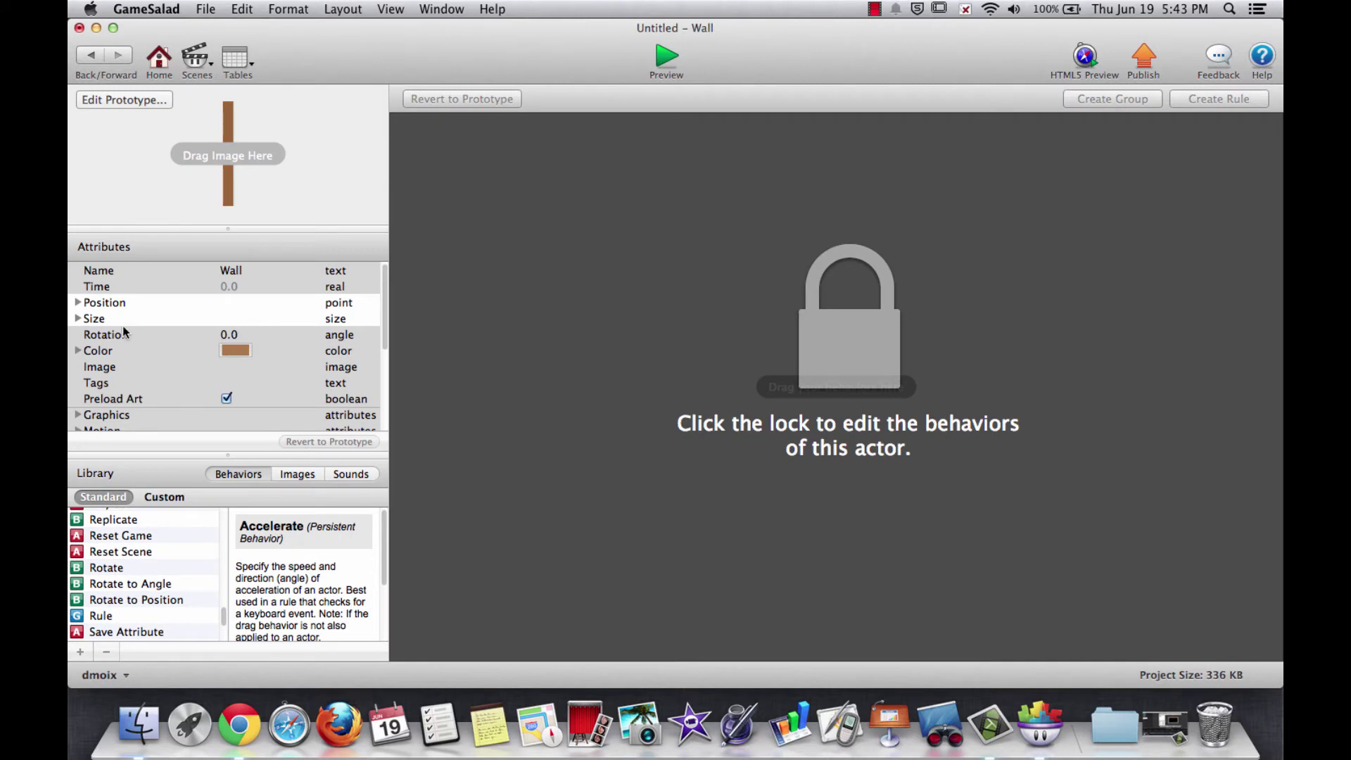
click(77, 318)
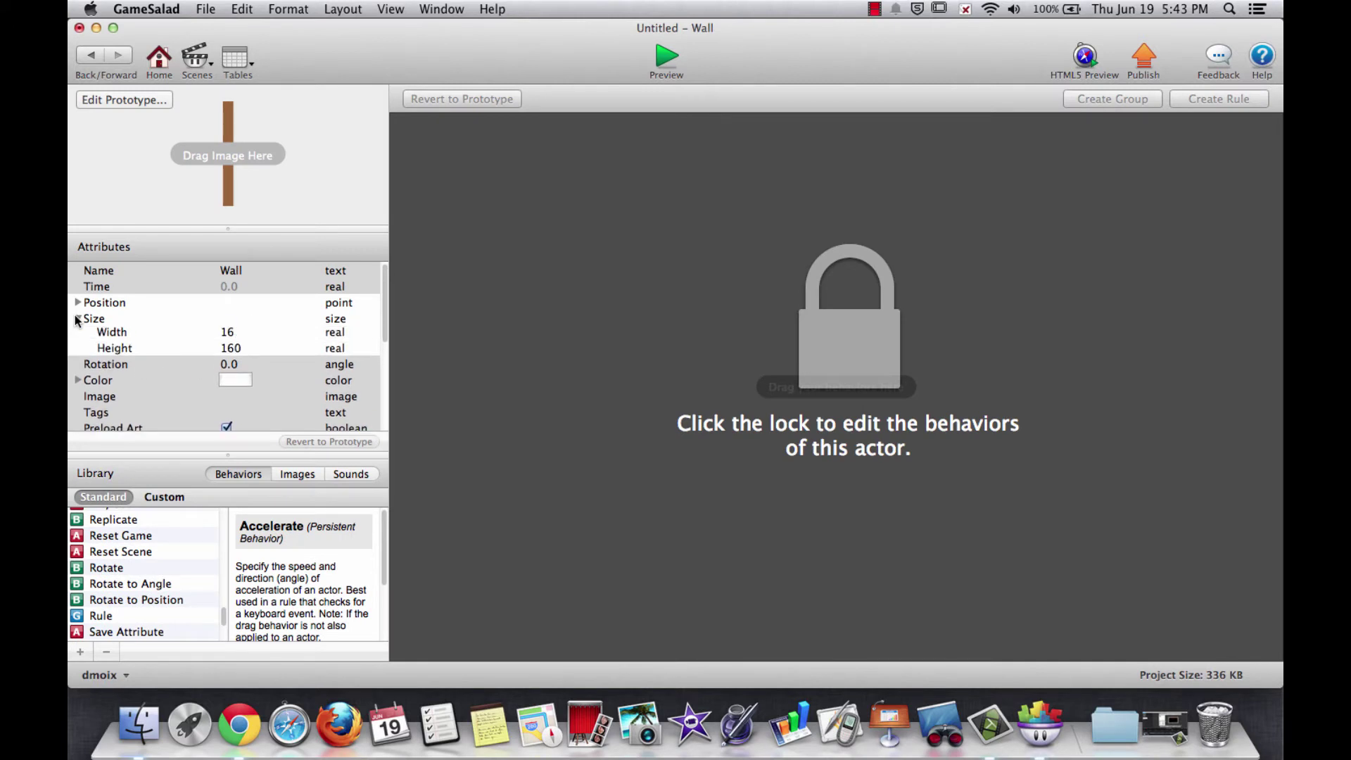
double_click(227, 335)
text(160)
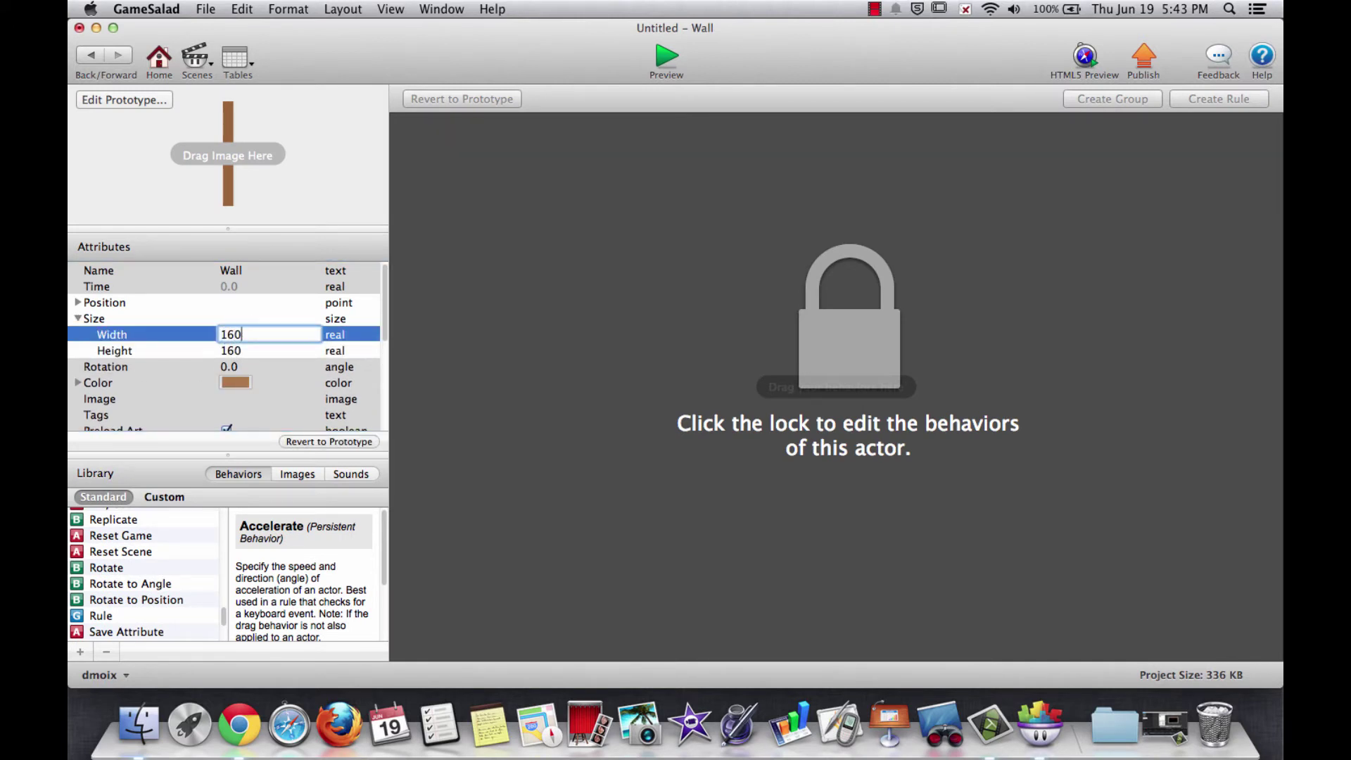
key(Tab)
text(16)
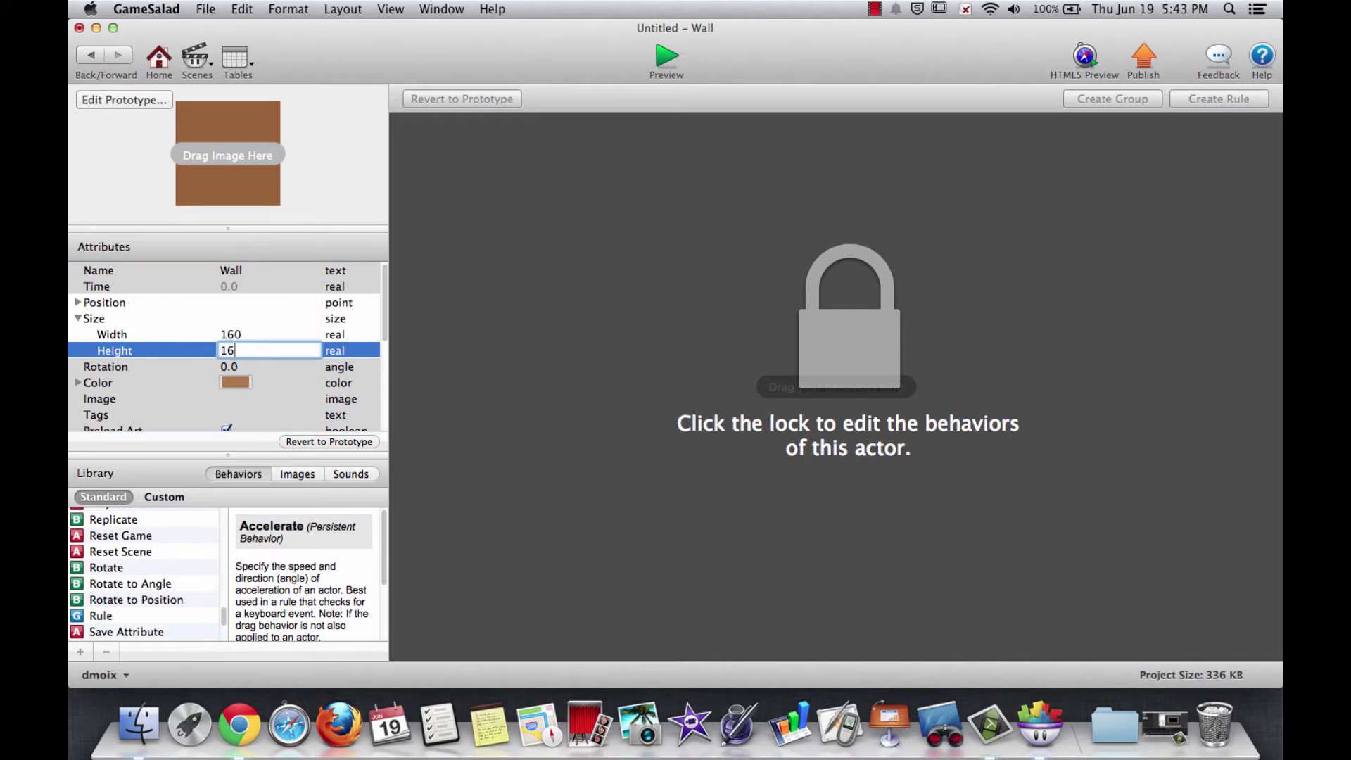
key(Tab)
click(90, 55)
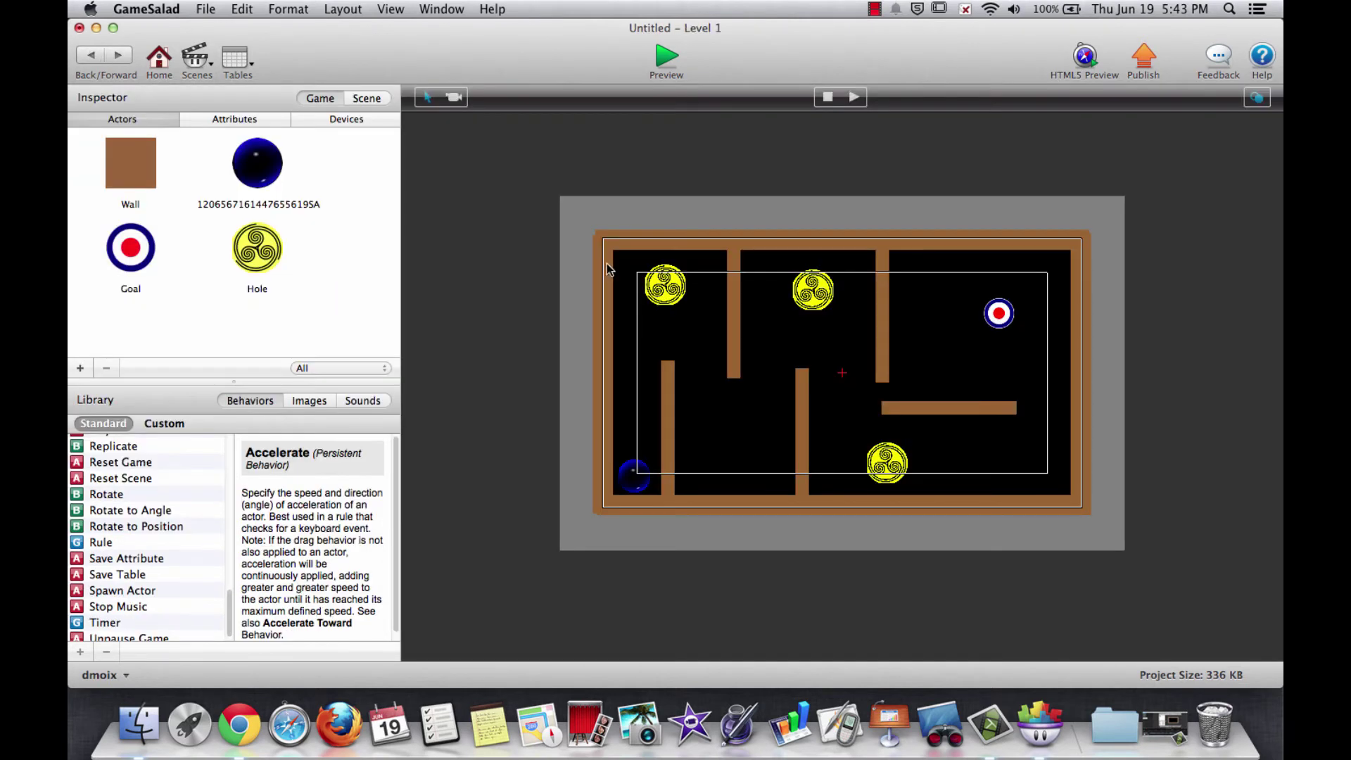
- Nudge the horizontal wall lower and shift the lower yellow hole to the left
click(953, 405)
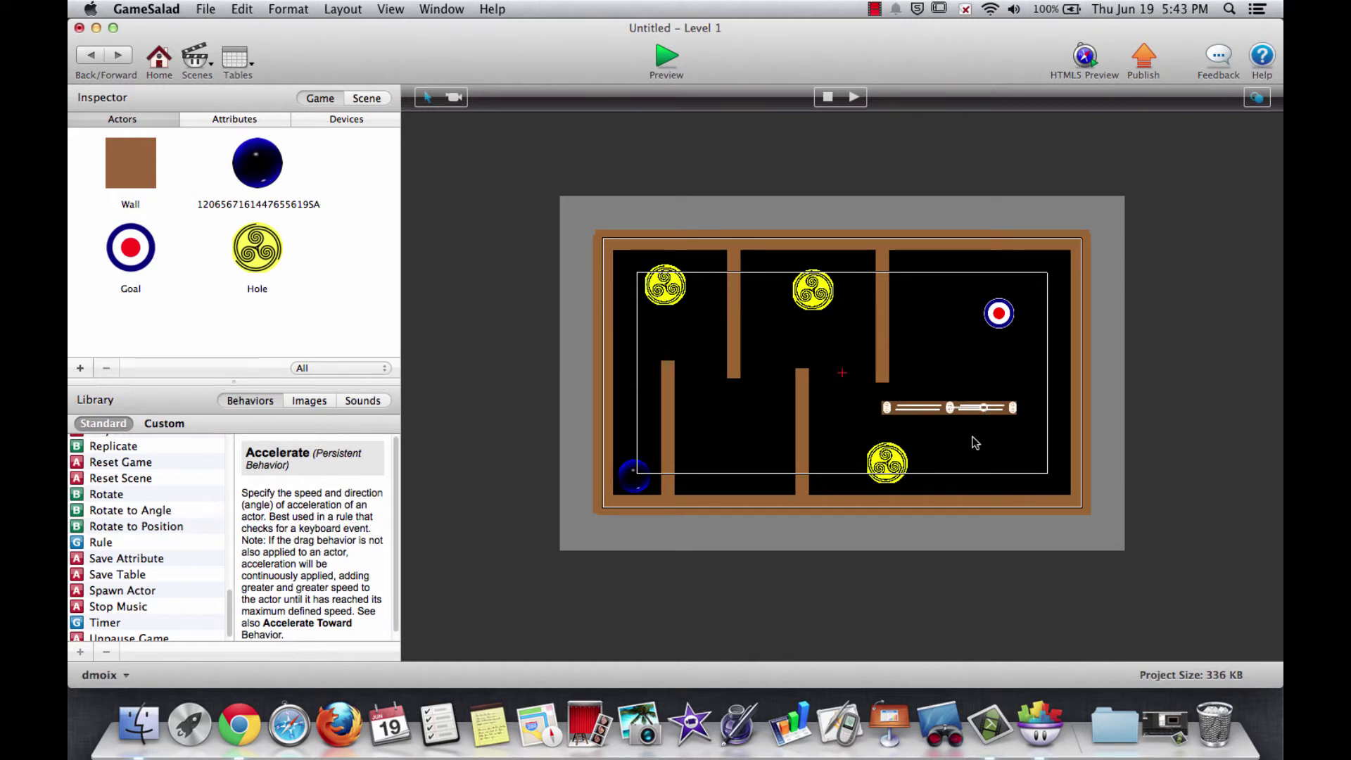
click(973, 432)
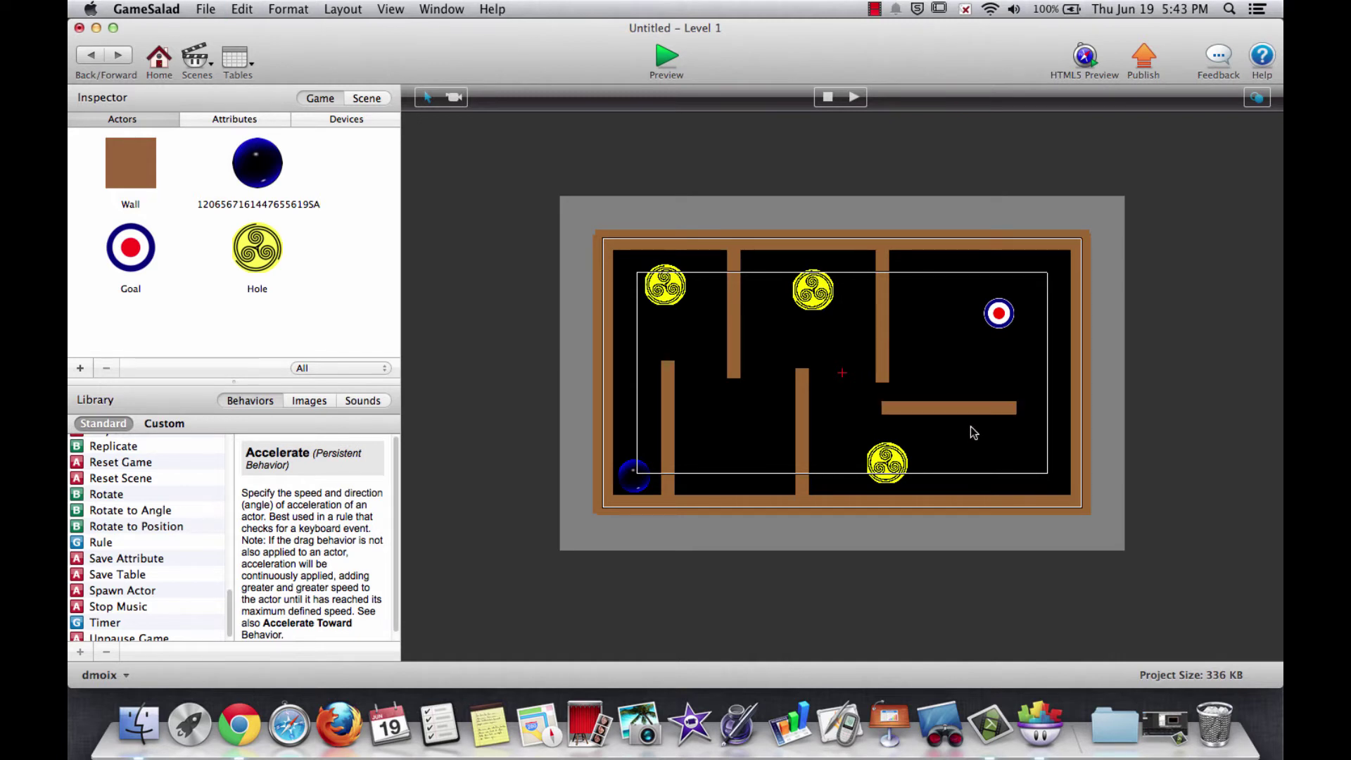
click(922, 409)
drag(924, 408, 940, 412)
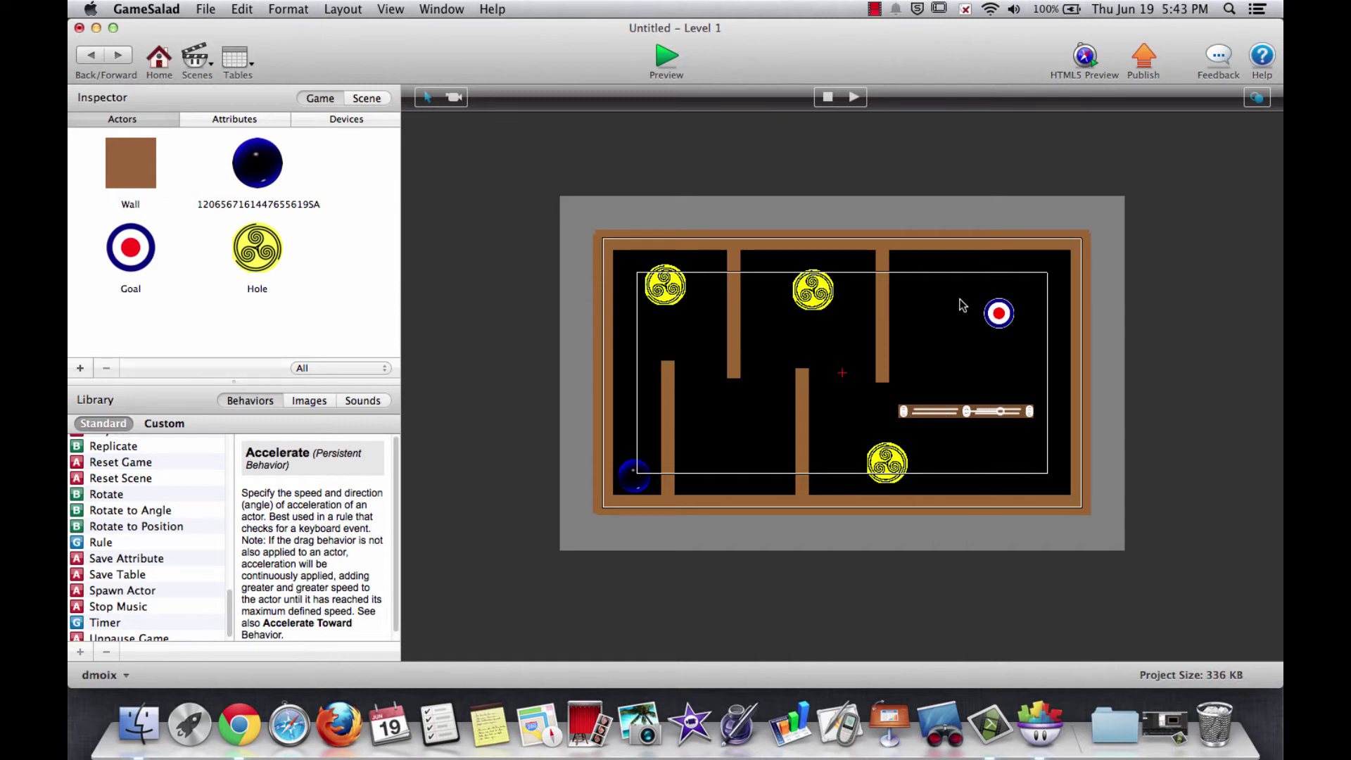
click(886, 463)
drag(887, 463, 853, 465)
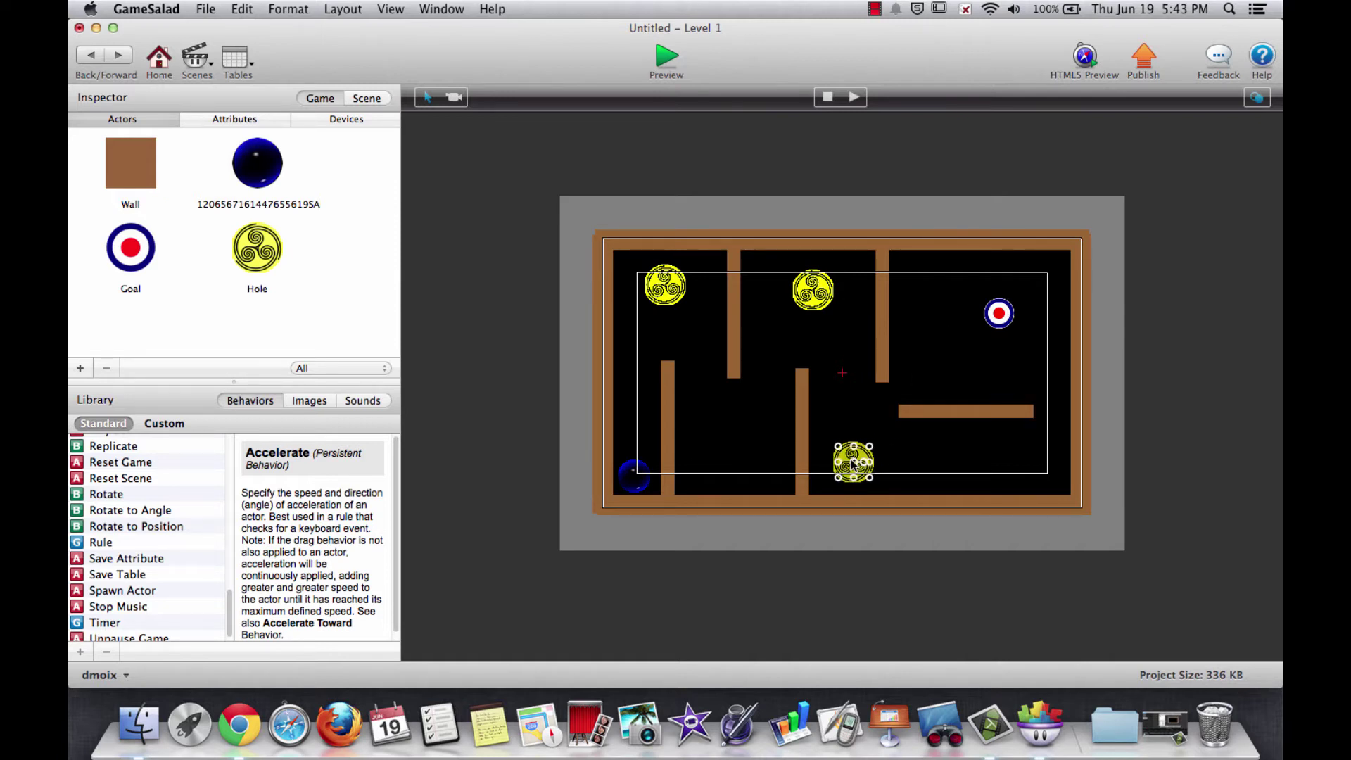
click(911, 415)
drag(911, 415, 908, 427)
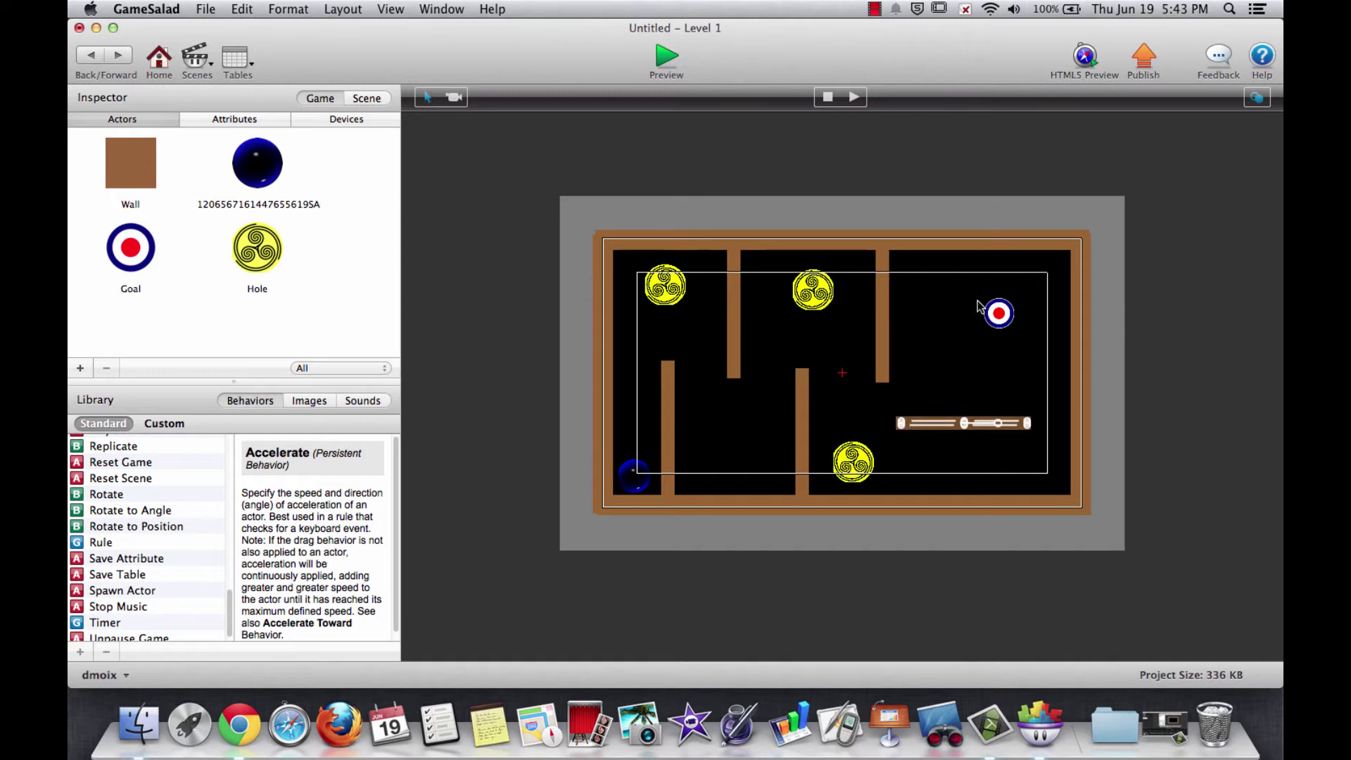
- Move the goal down near the bottom wall and readjust the horizontal wall and lower hole
drag(1006, 313, 940, 473)
click(1000, 425)
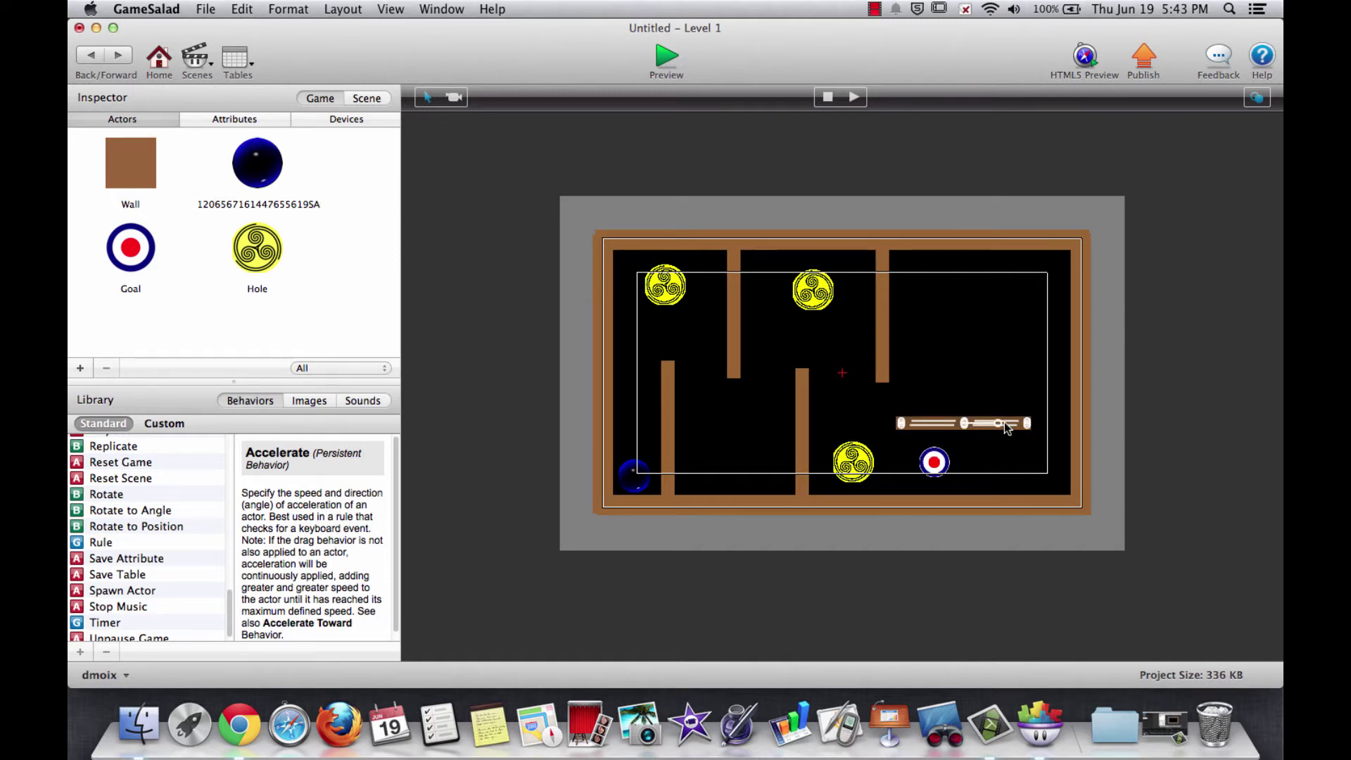
drag(1000, 427, 987, 437)
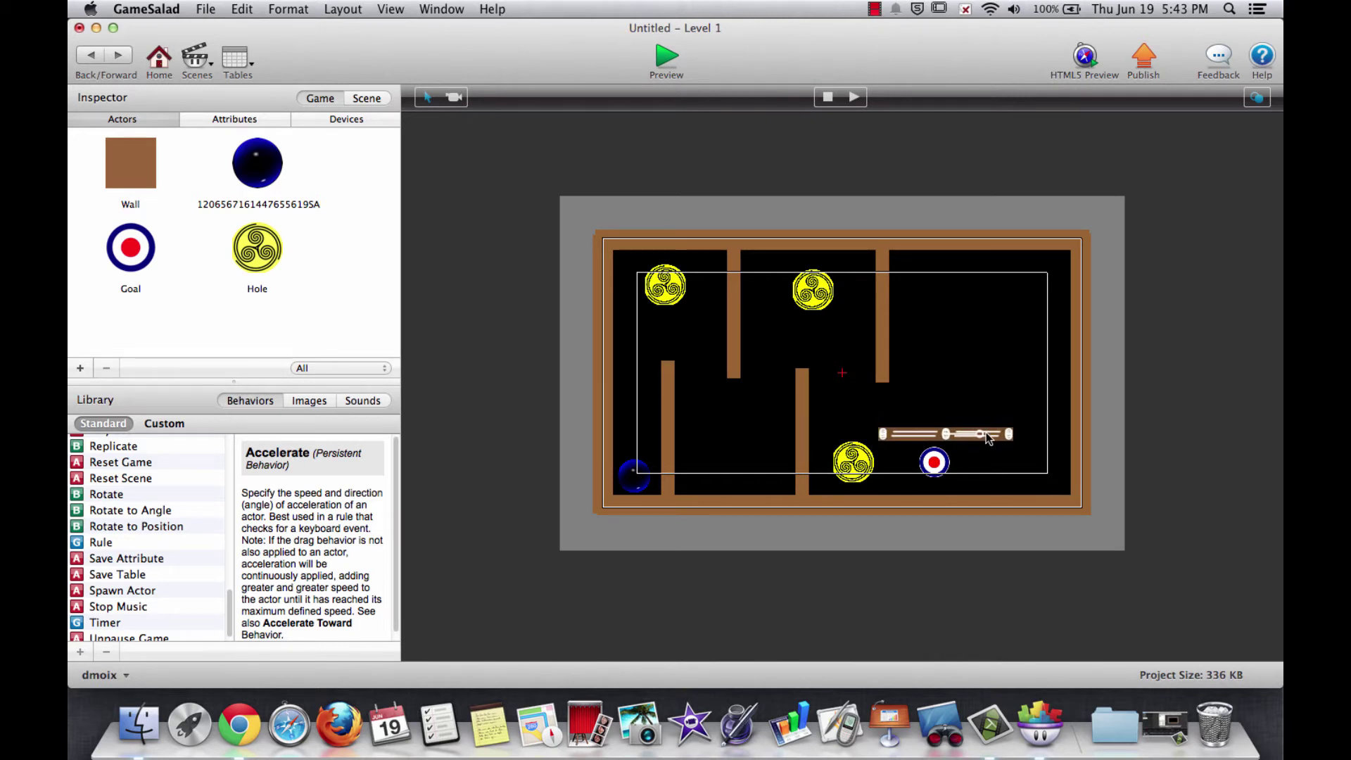
drag(858, 471, 849, 471)
click(890, 437)
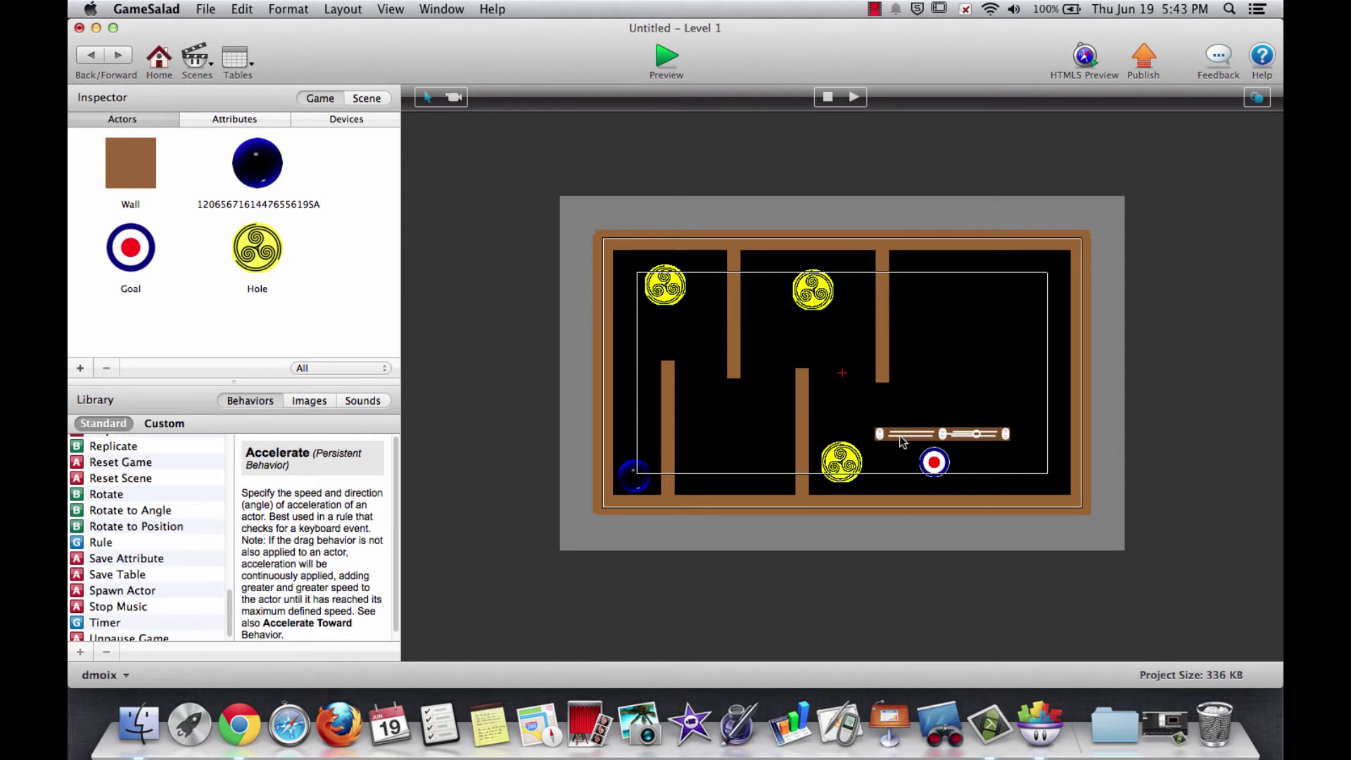
drag(930, 457, 911, 469)
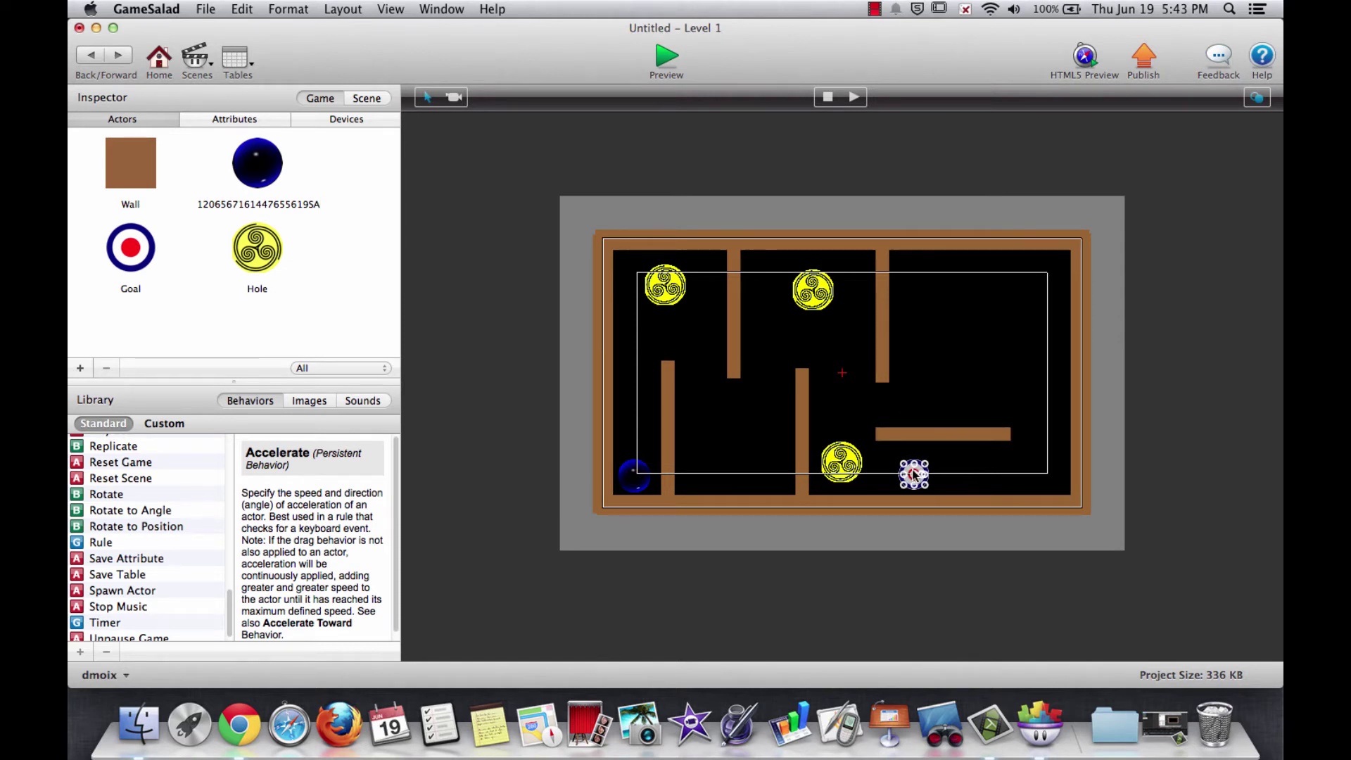
- Copy a vertical and a horizontal wall to the top right, extending the short wall rightward
click(882, 314)
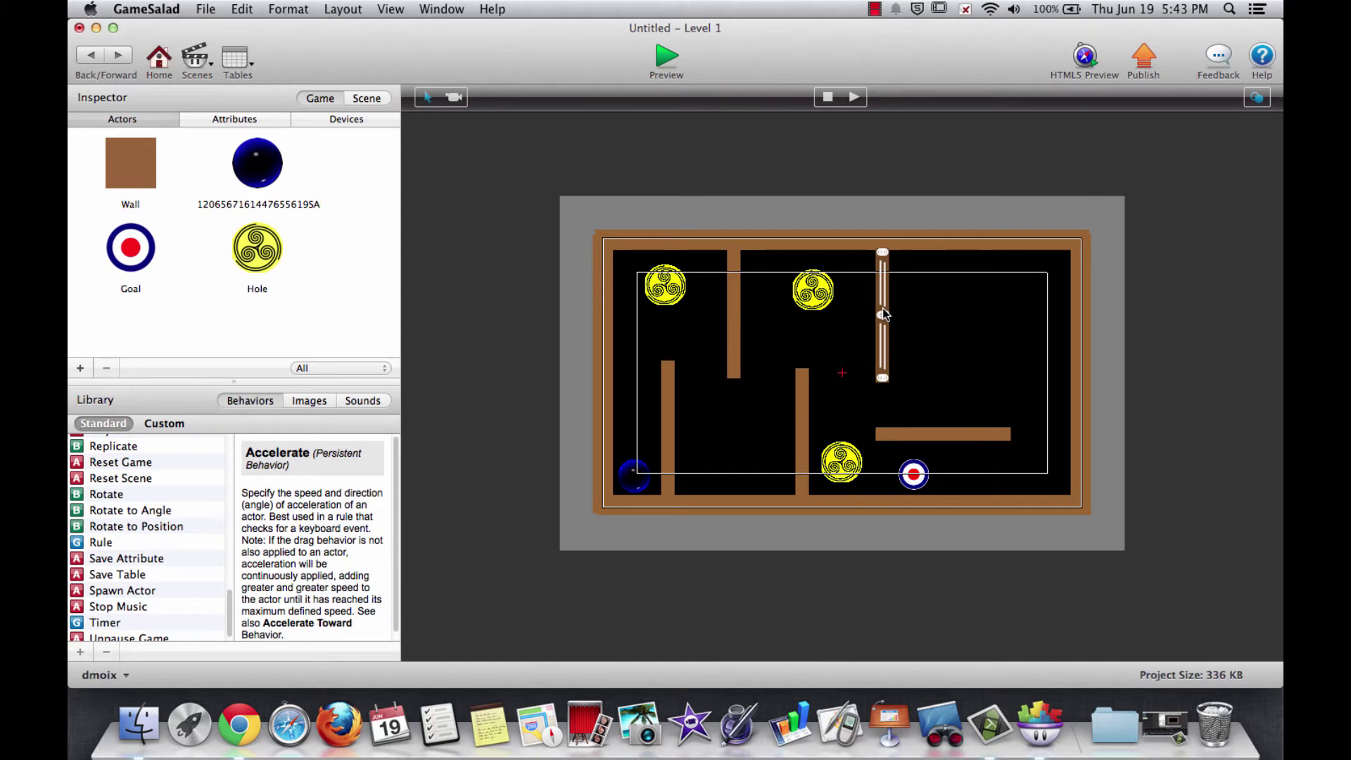
alt+drag(882, 315, 952, 357)
click(1038, 378)
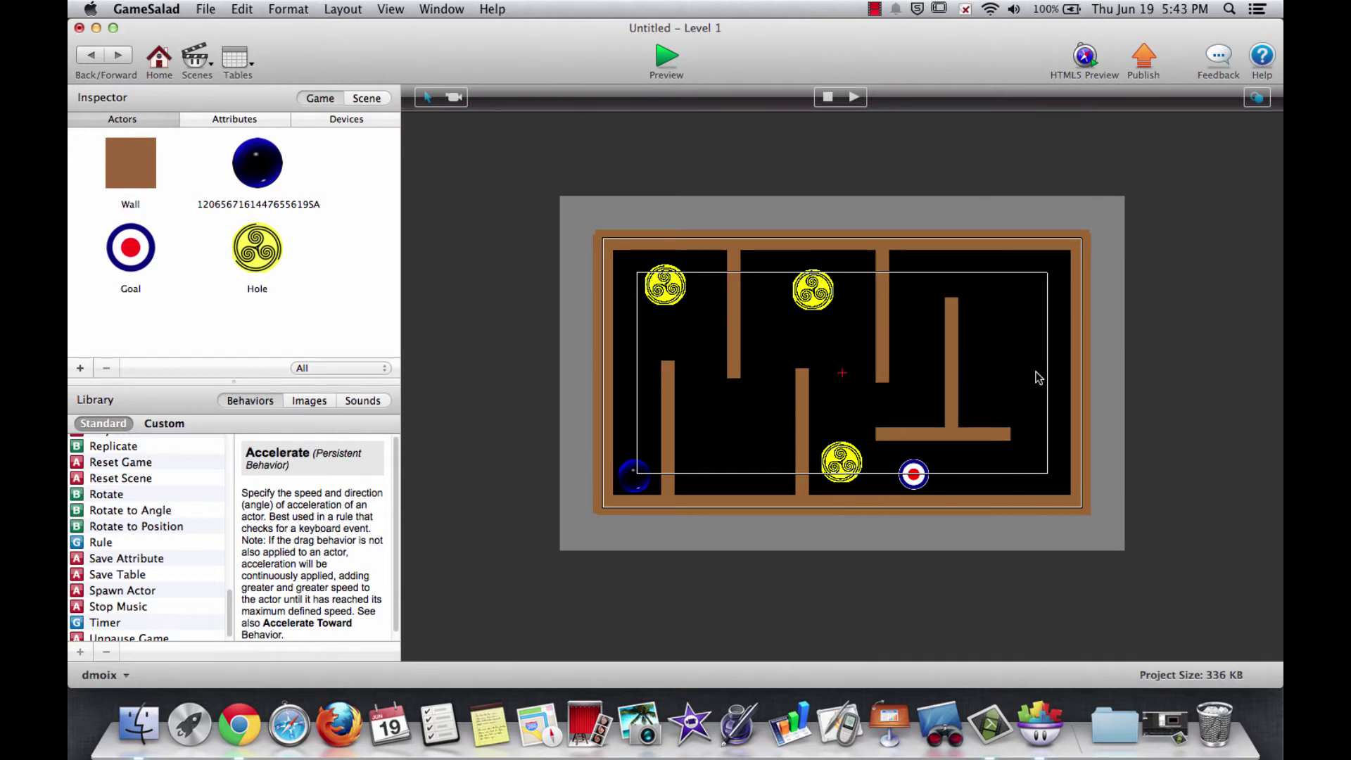
click(978, 436)
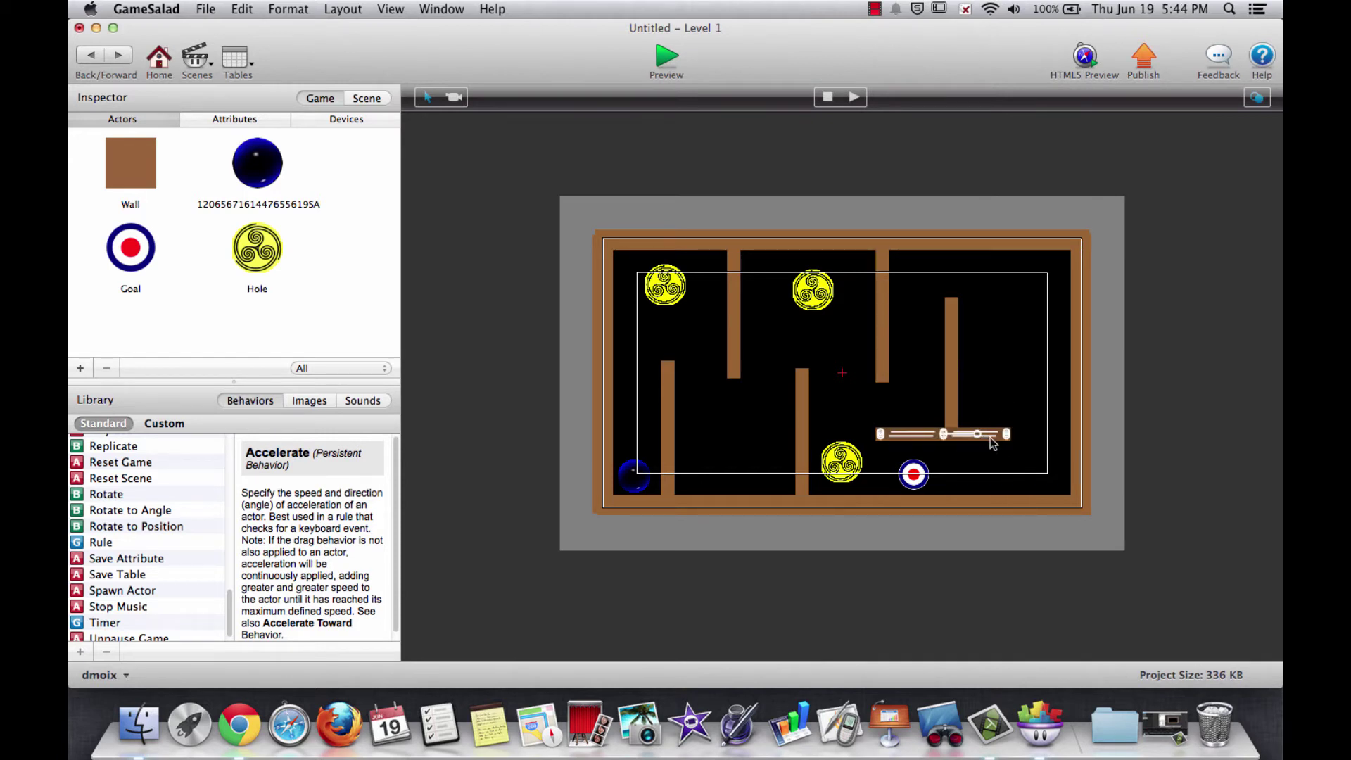
alt+drag(990, 437, 991, 342)
click(973, 313)
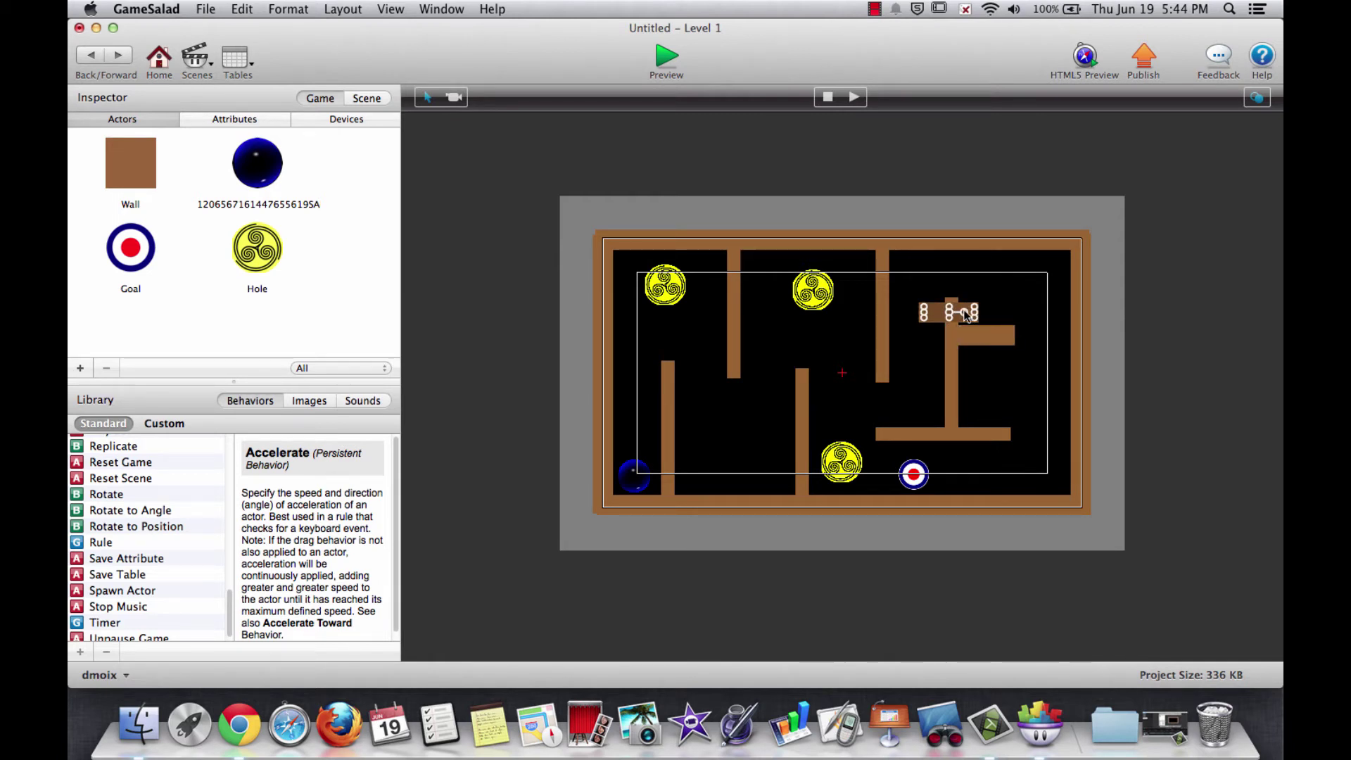
click(1010, 318)
drag(957, 309, 997, 310)
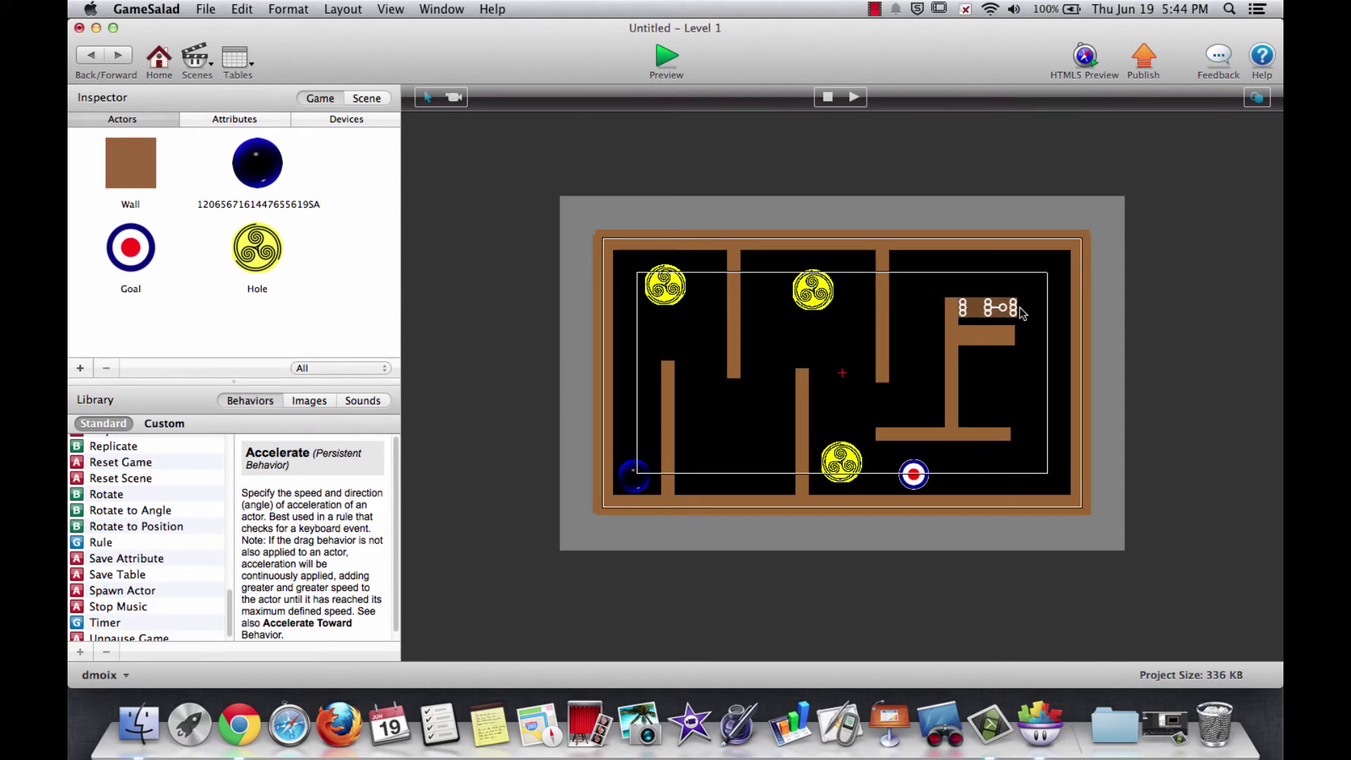
mouse_move(1016, 314)
mouse_down()
mouse_move(1044, 314)
mouse_move(1021, 313)
mouse_up()
click(1020, 348)
- Set the short top-right wall's Height to 16 and nudge it up slightly
double_click(999, 314)
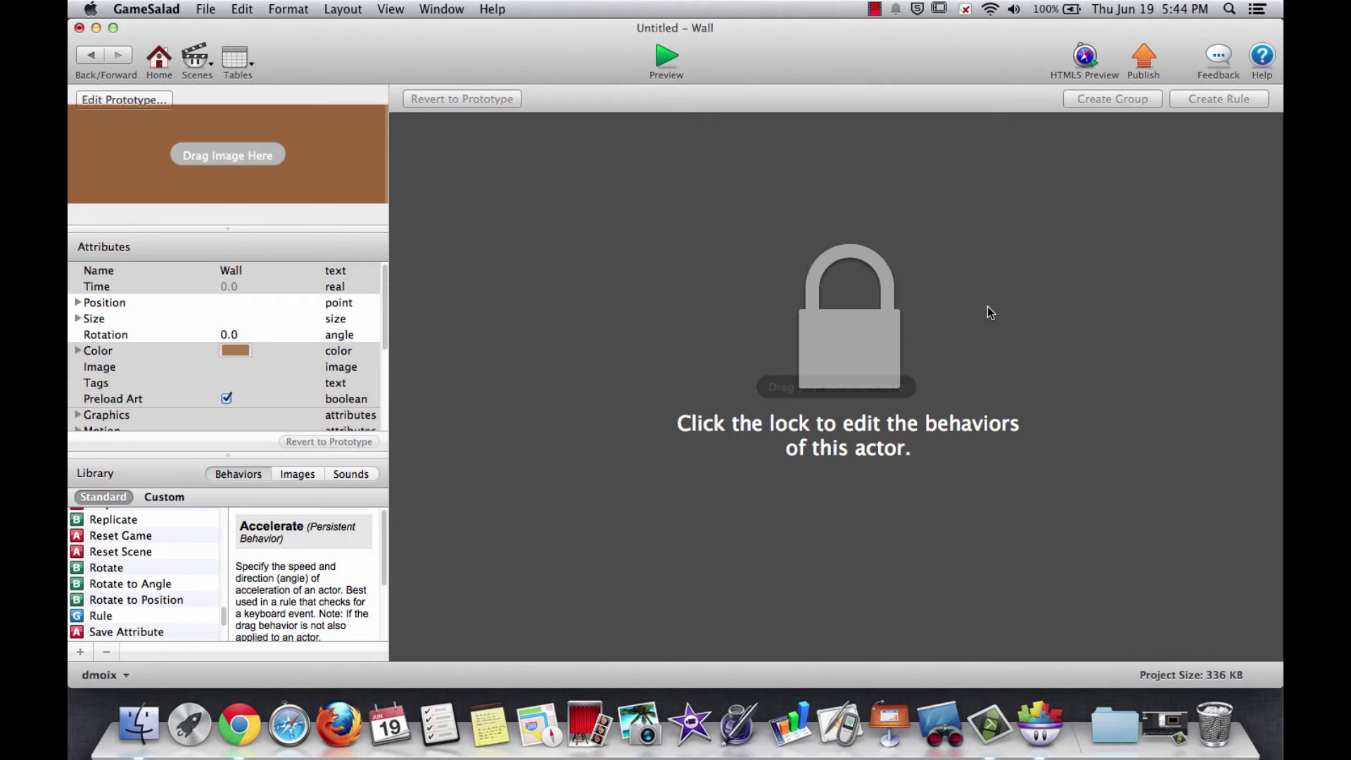
click(78, 318)
double_click(228, 351)
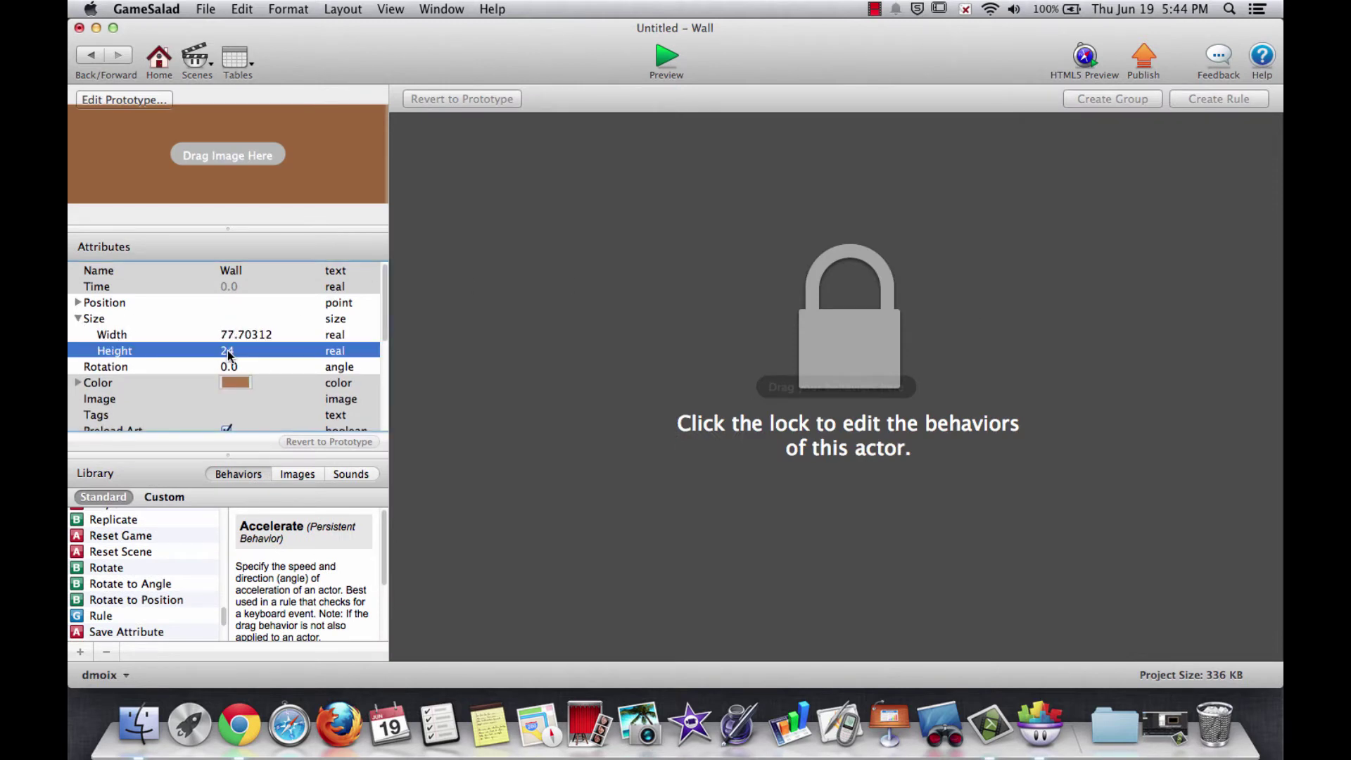
text(16)
key(Tab)
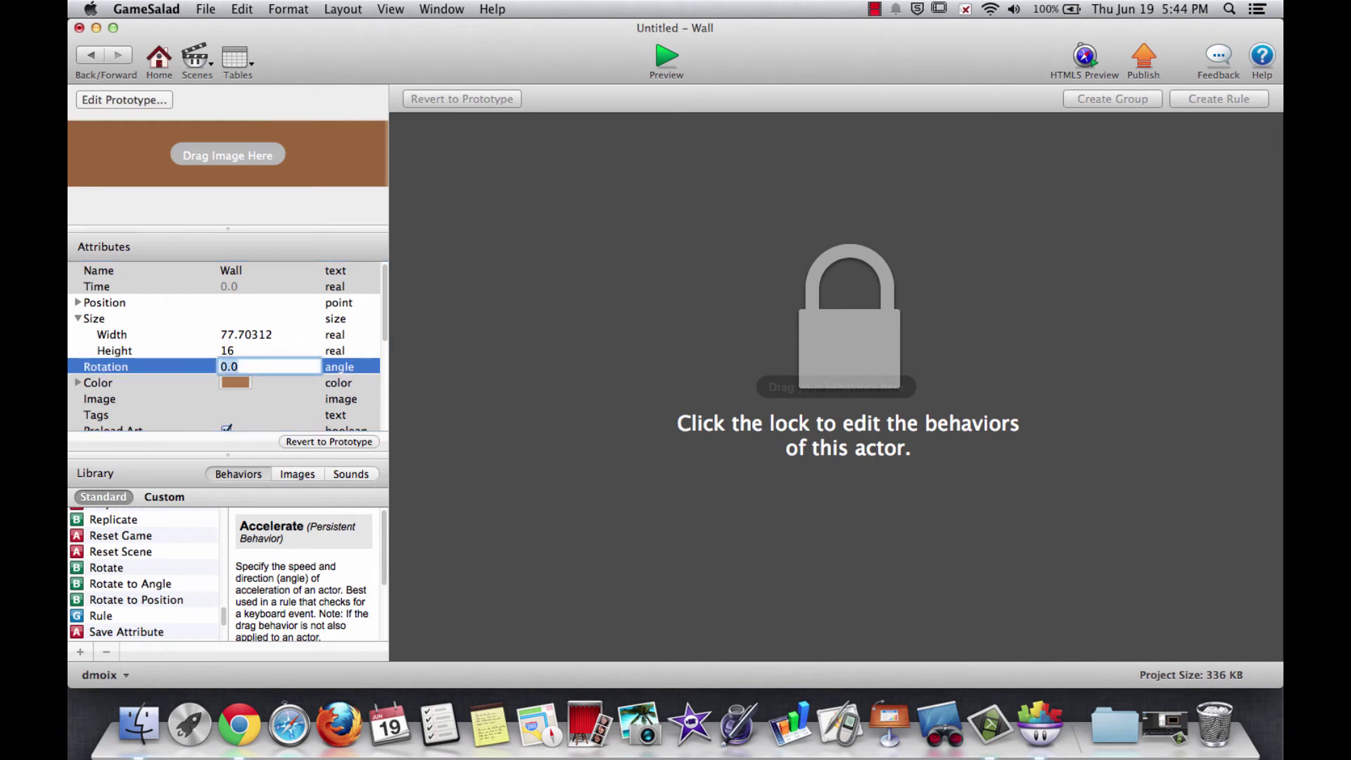
click(94, 57)
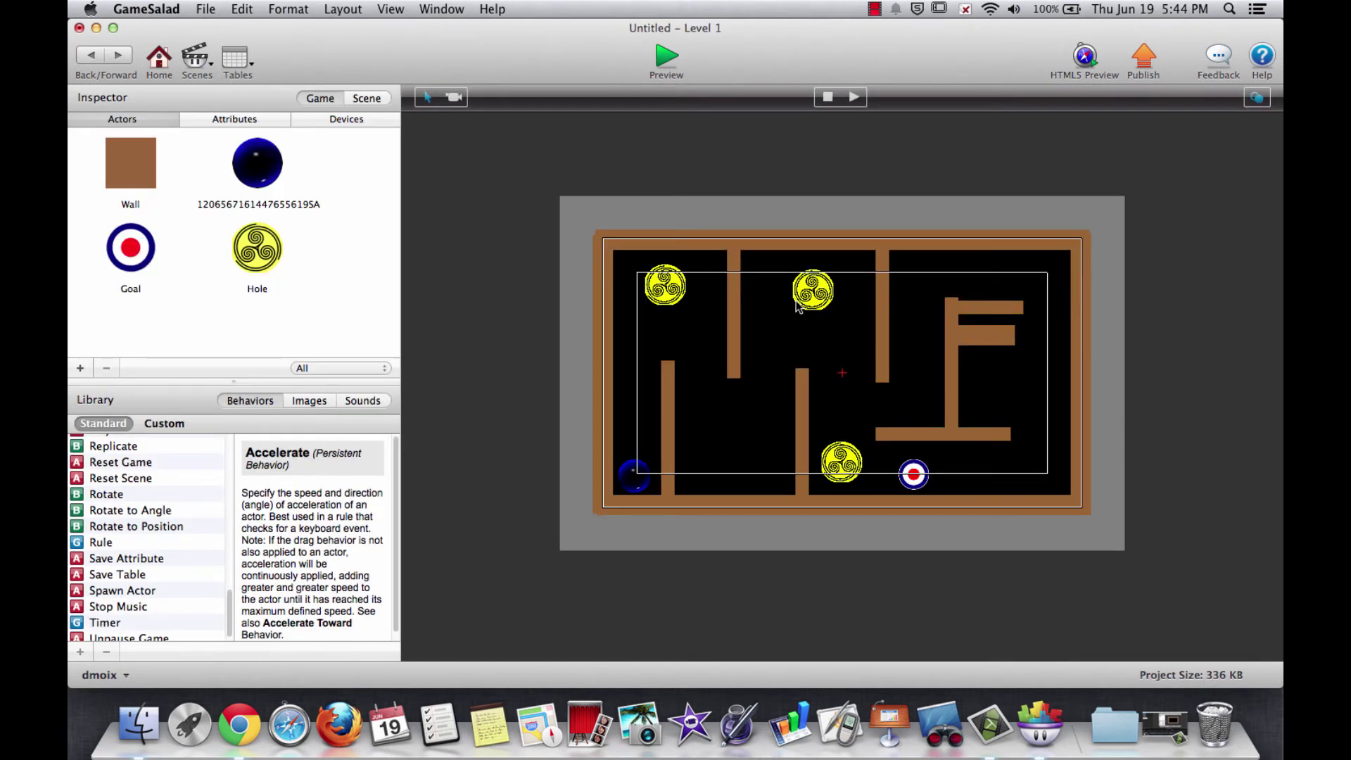
click(1001, 309)
key(Up)
key(Up)
key(Up)
key(Up)
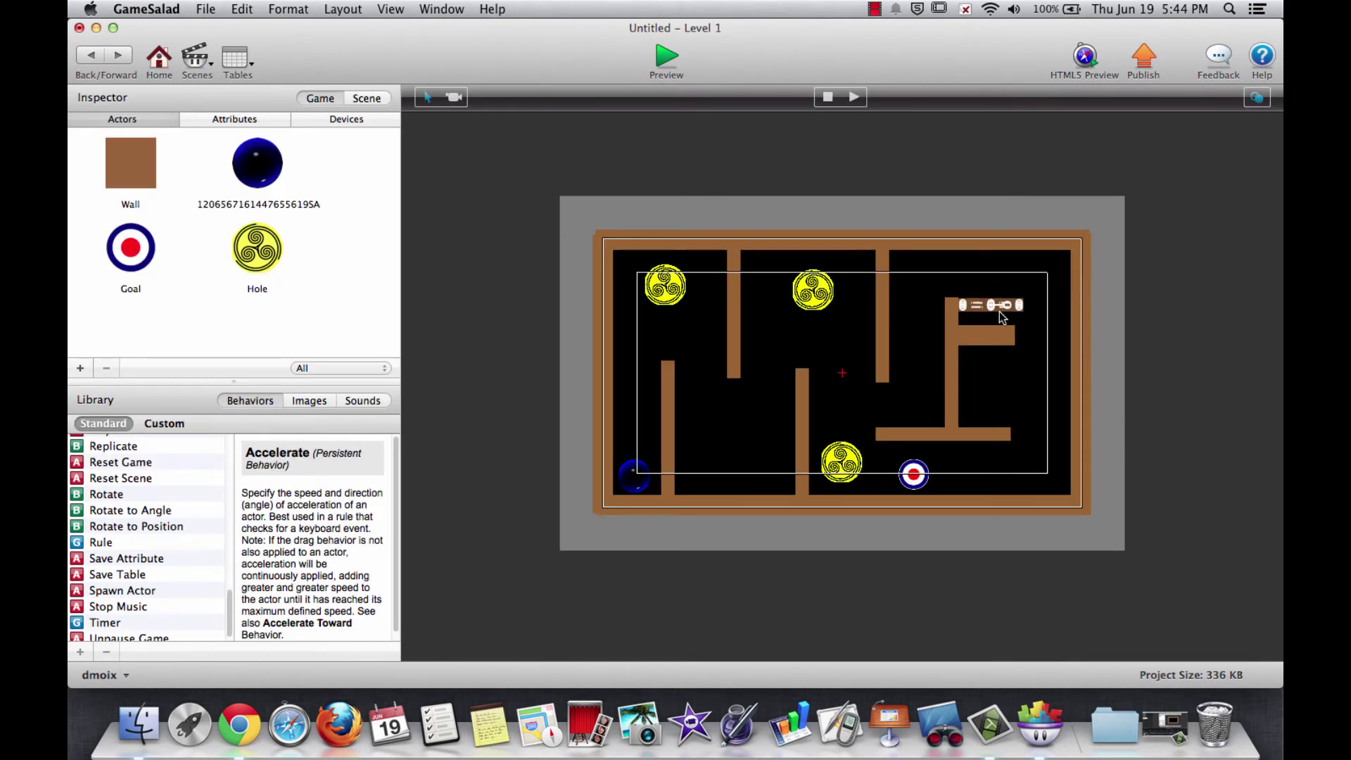
click(1015, 363)
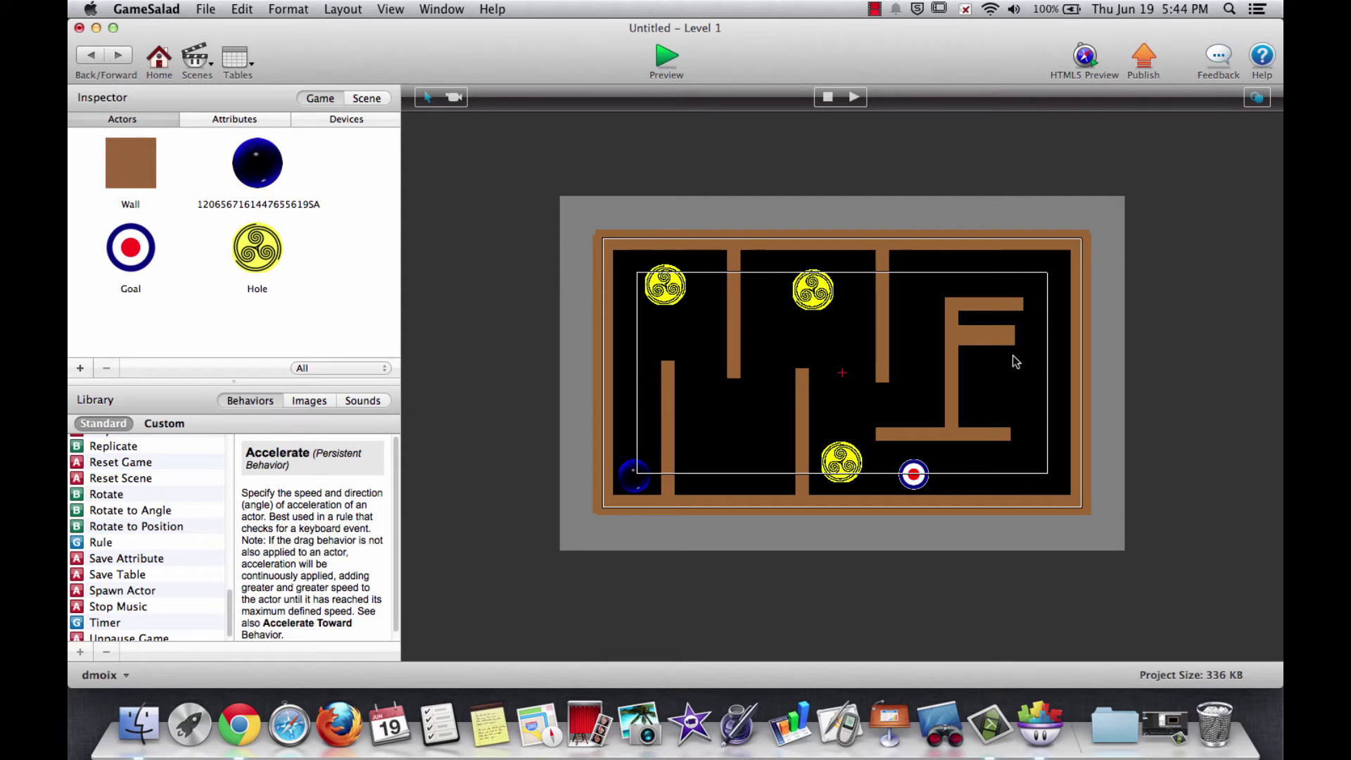
- Rotate the wall segment below to vertical and stretch it down to the horizontal wall
click(992, 336)
mouse_move(1001, 335)
mouse_down()
mouse_move(983, 361)
mouse_move(1015, 326)
mouse_up()
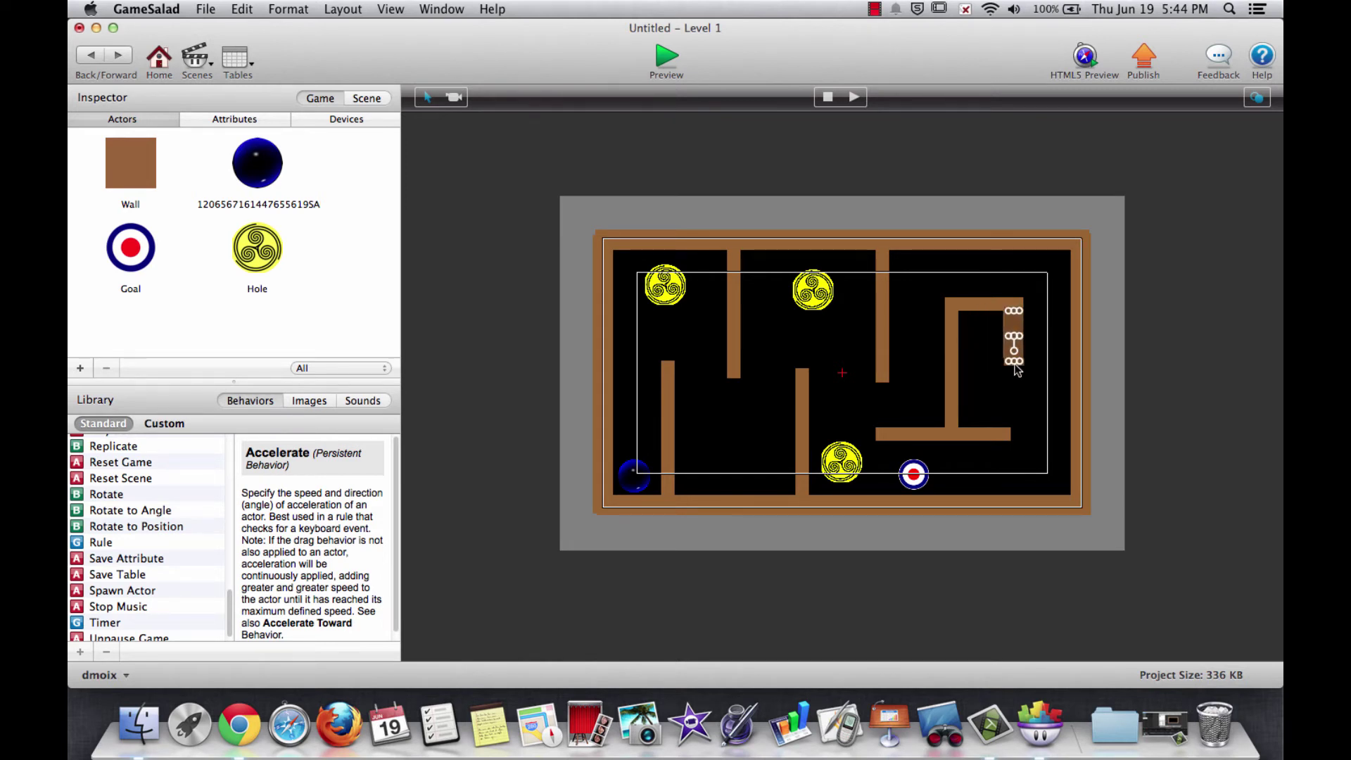
drag(1014, 387, 1015, 437)
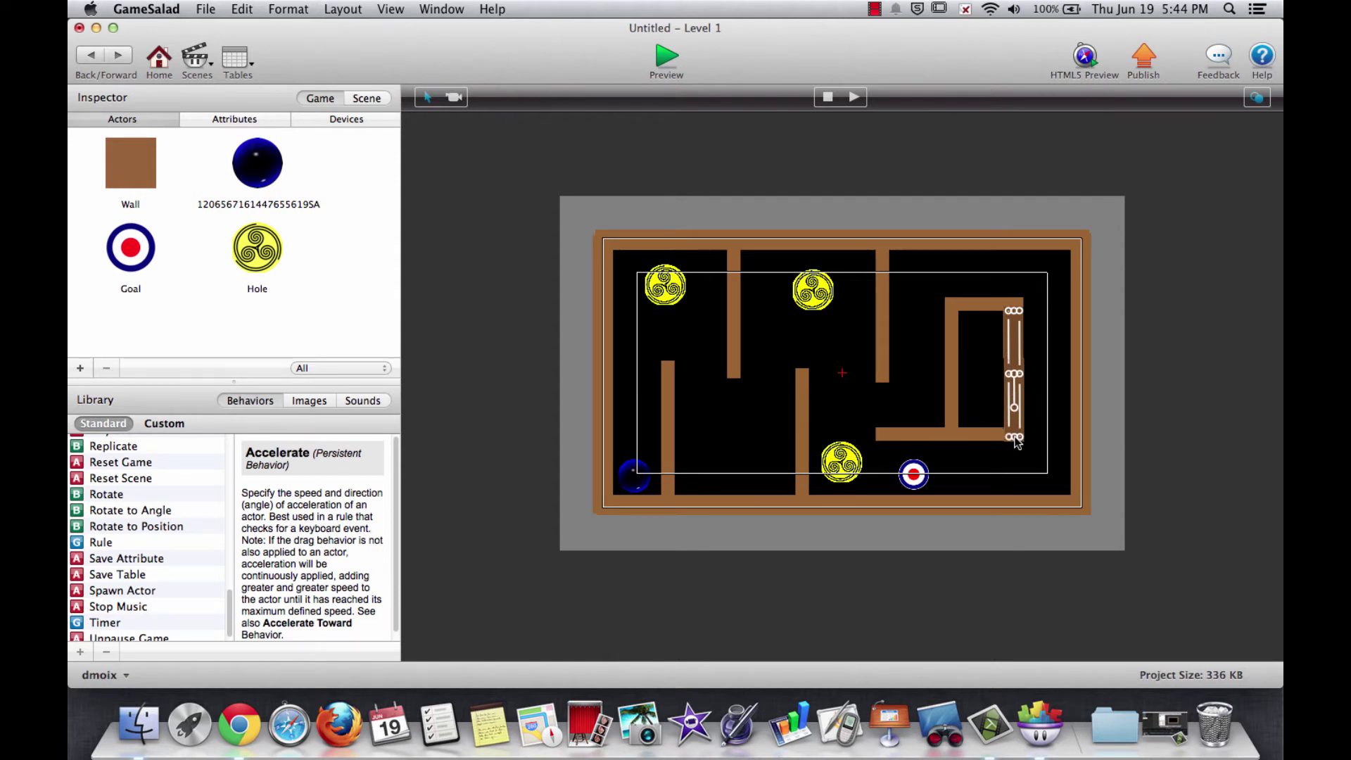
double_click(1015, 356)
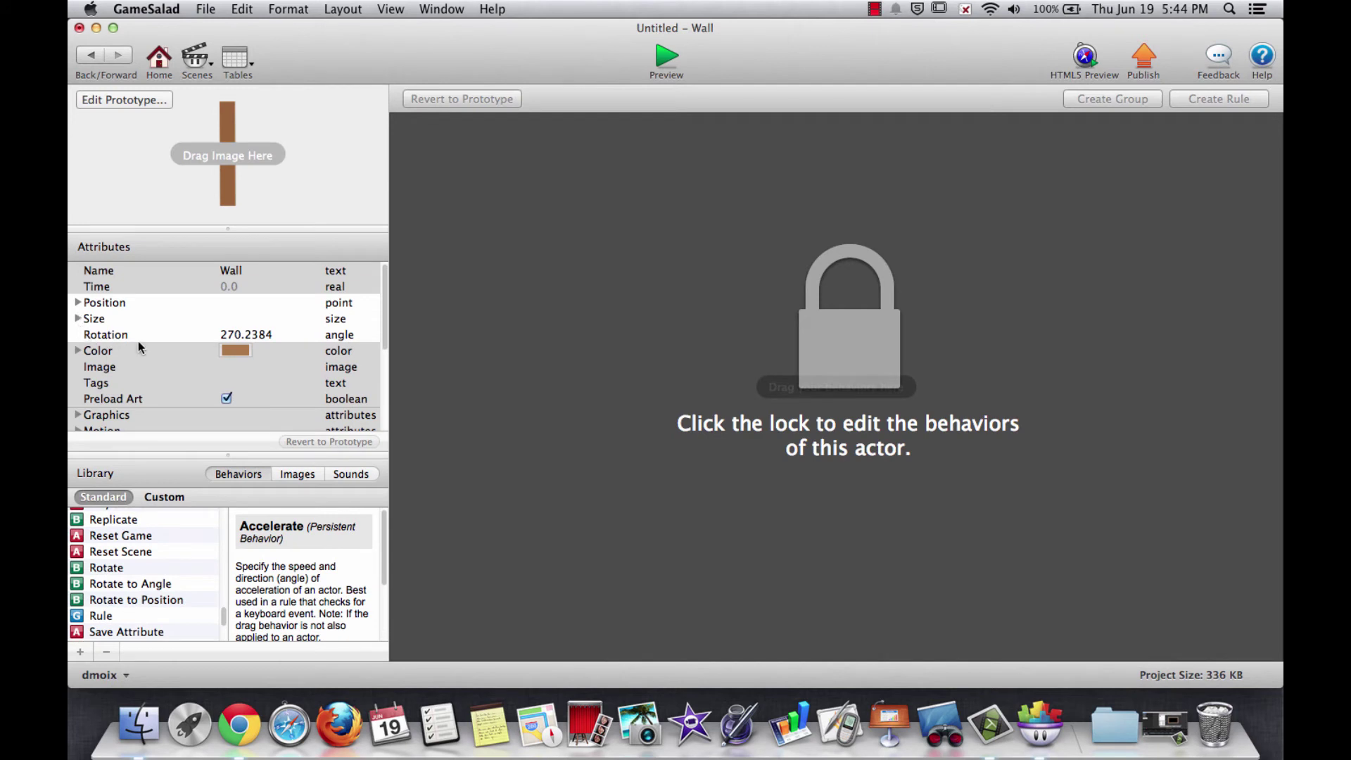
- Set the right vertical wall's Rotation to 270 and Height to 16
double_click(229, 336)
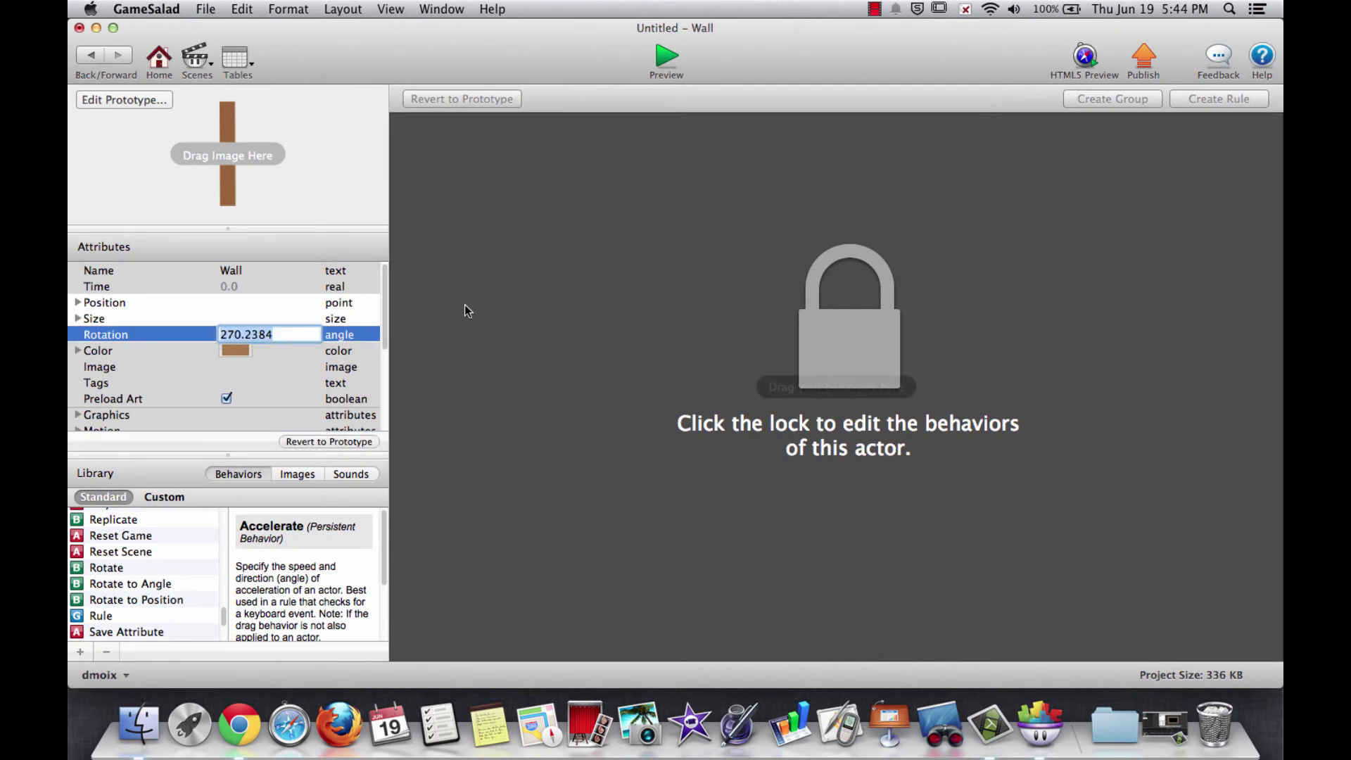
key(BackSpace)
text(270)
key(Tab)
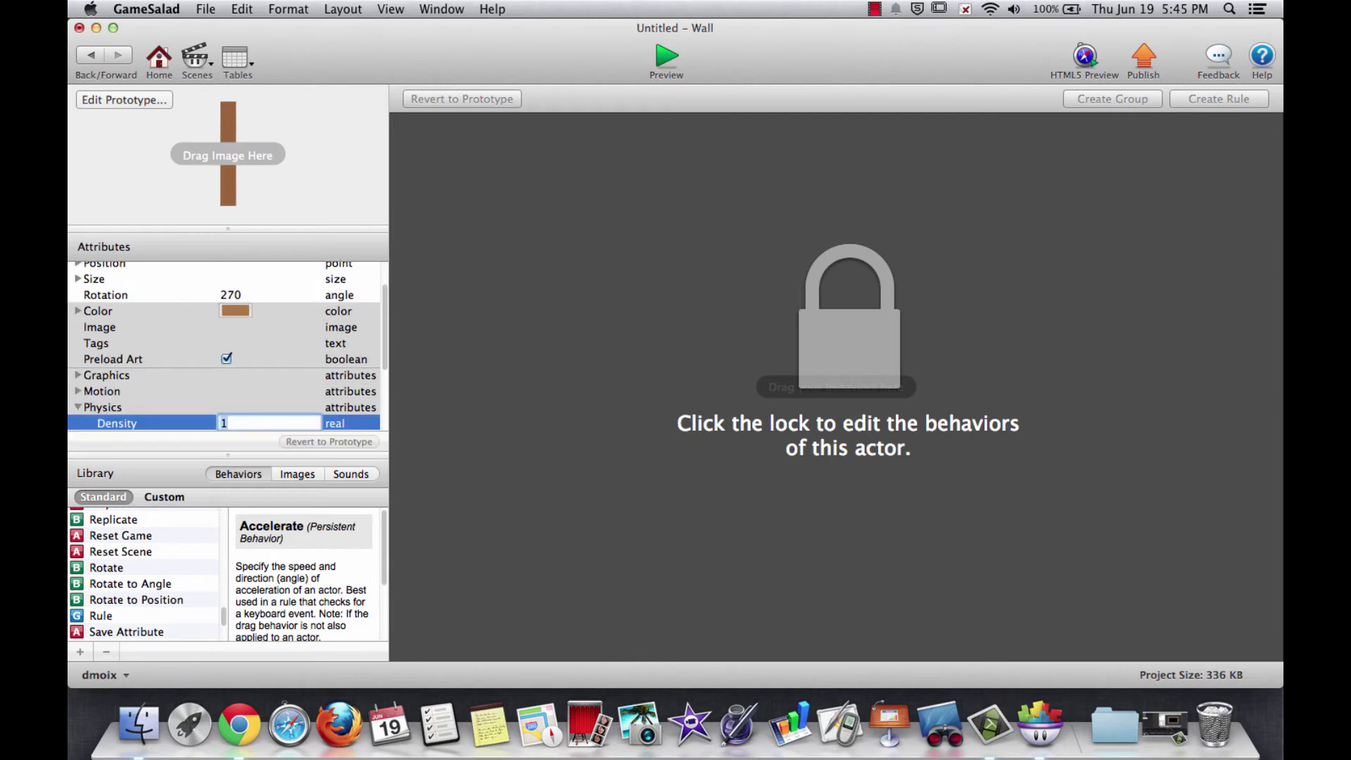
click(77, 278)
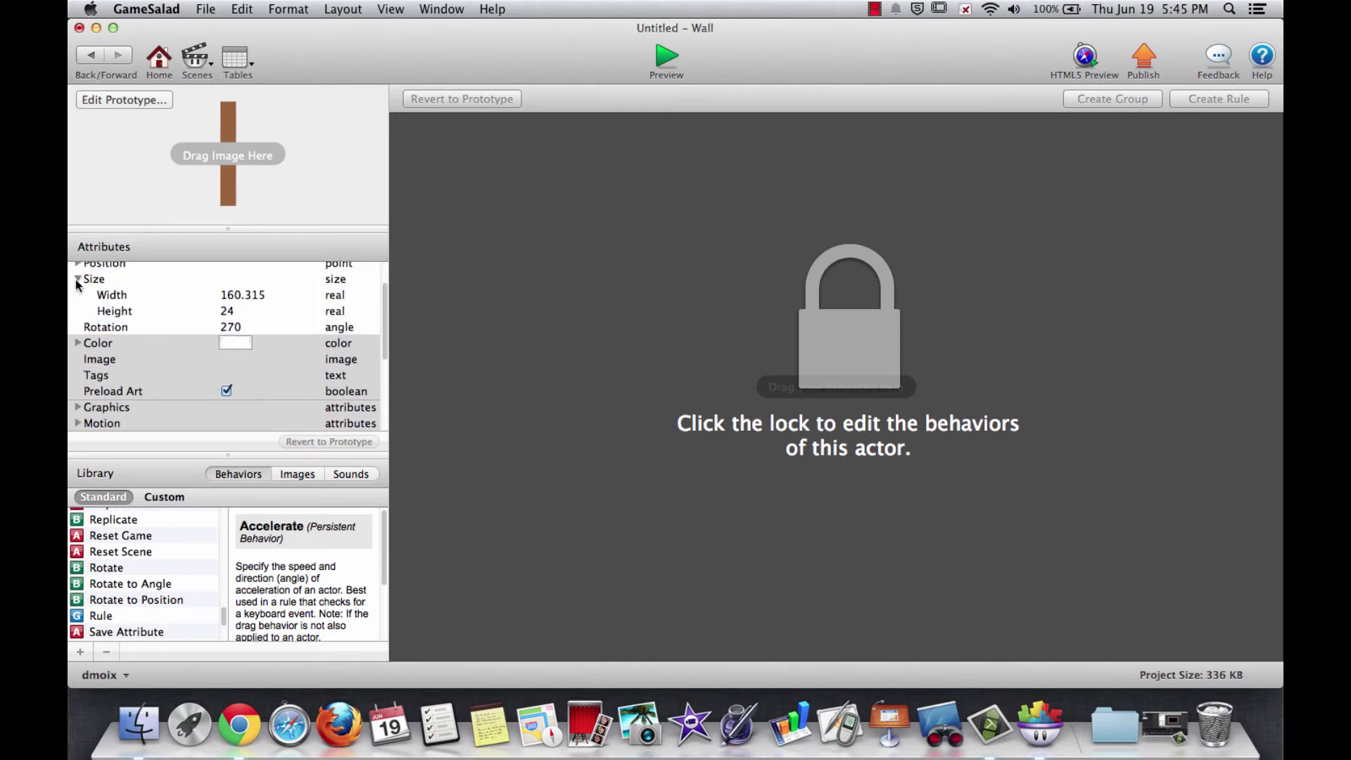
double_click(228, 310)
text(16)
key(Tab)
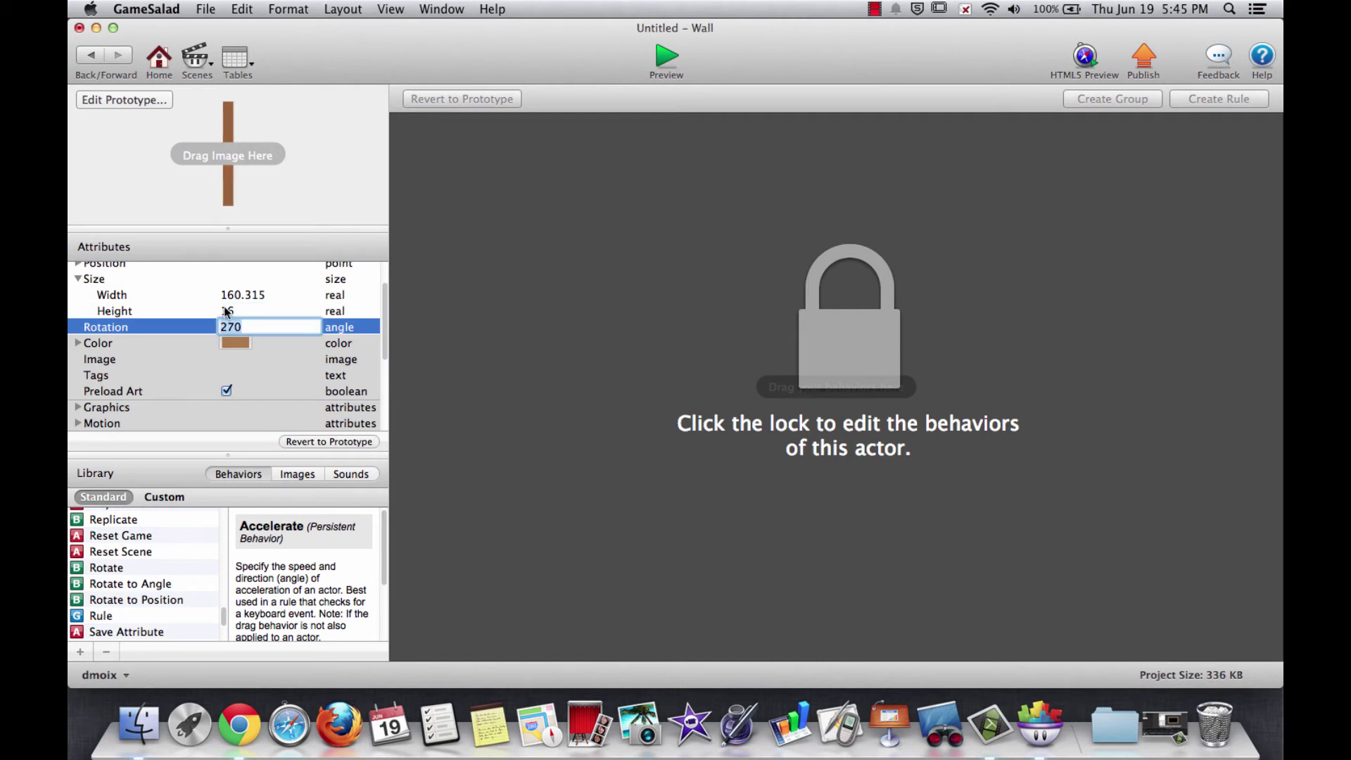
click(90, 56)
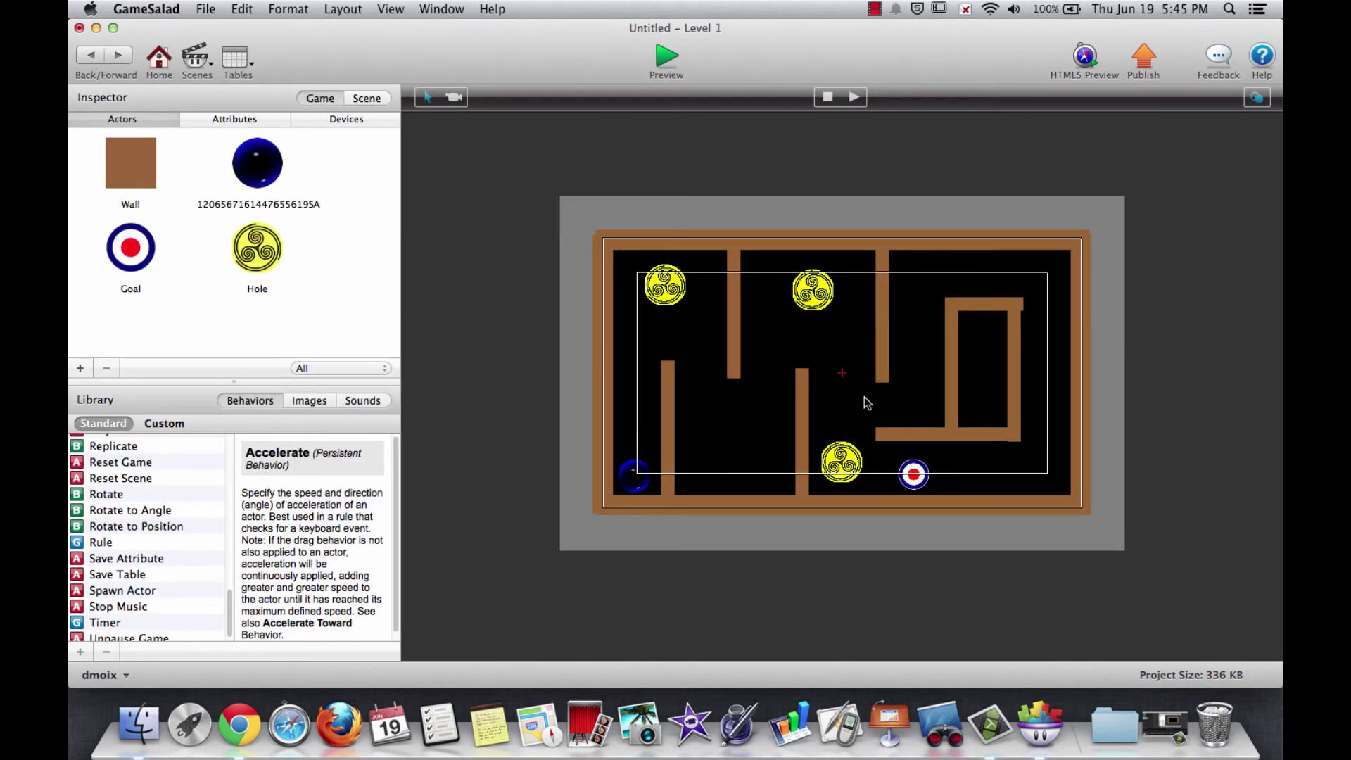
- Nudge the right vertical wall slightly right with the arrow key
click(1013, 364)
key(Right)
key(Right)
key(Right)
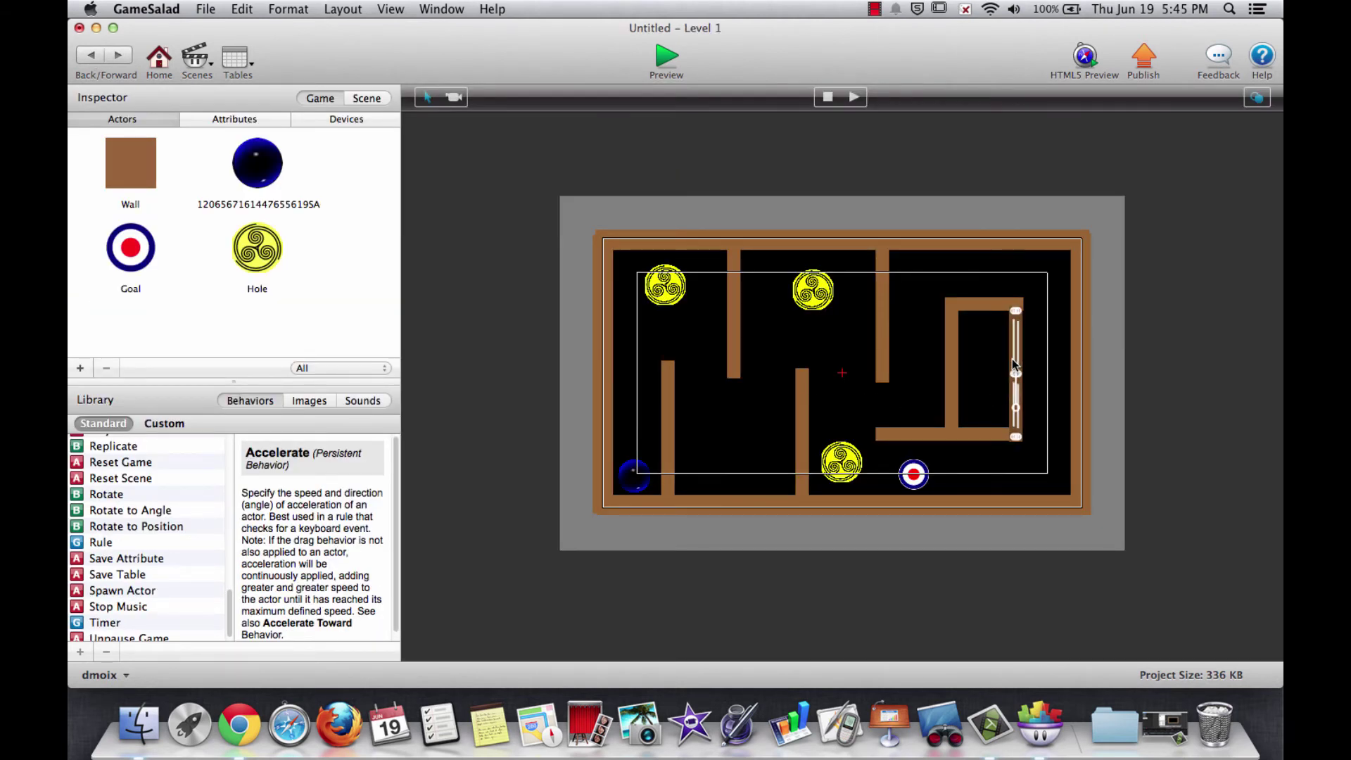
click(984, 380)
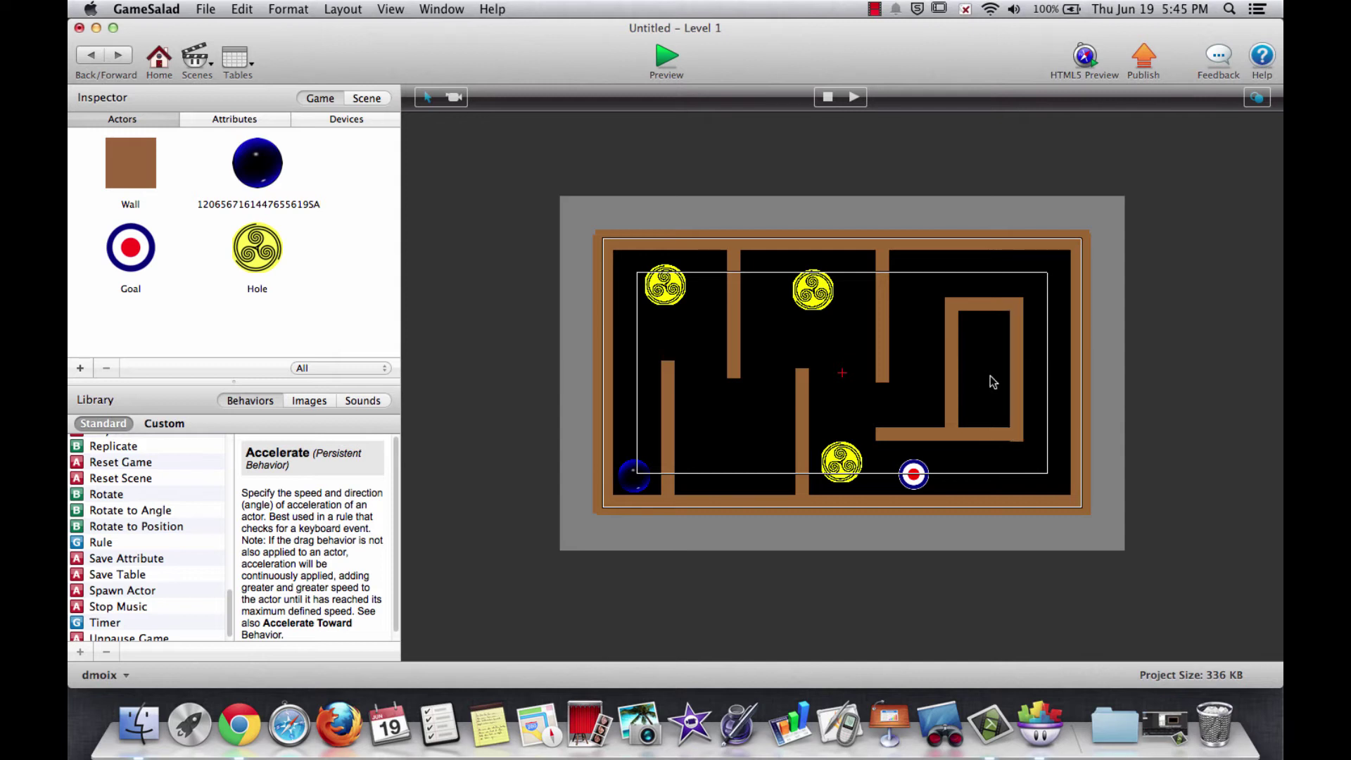
click(1003, 434)
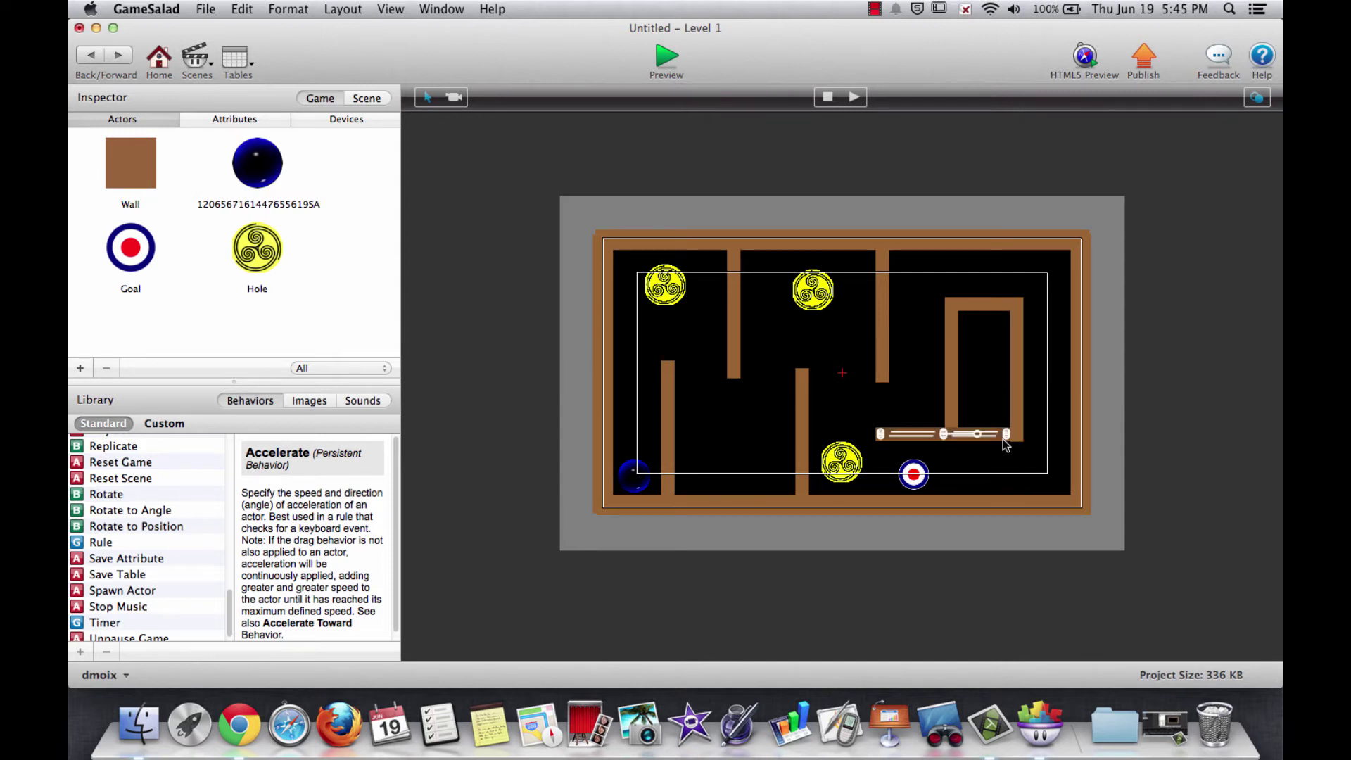
click(1016, 465)
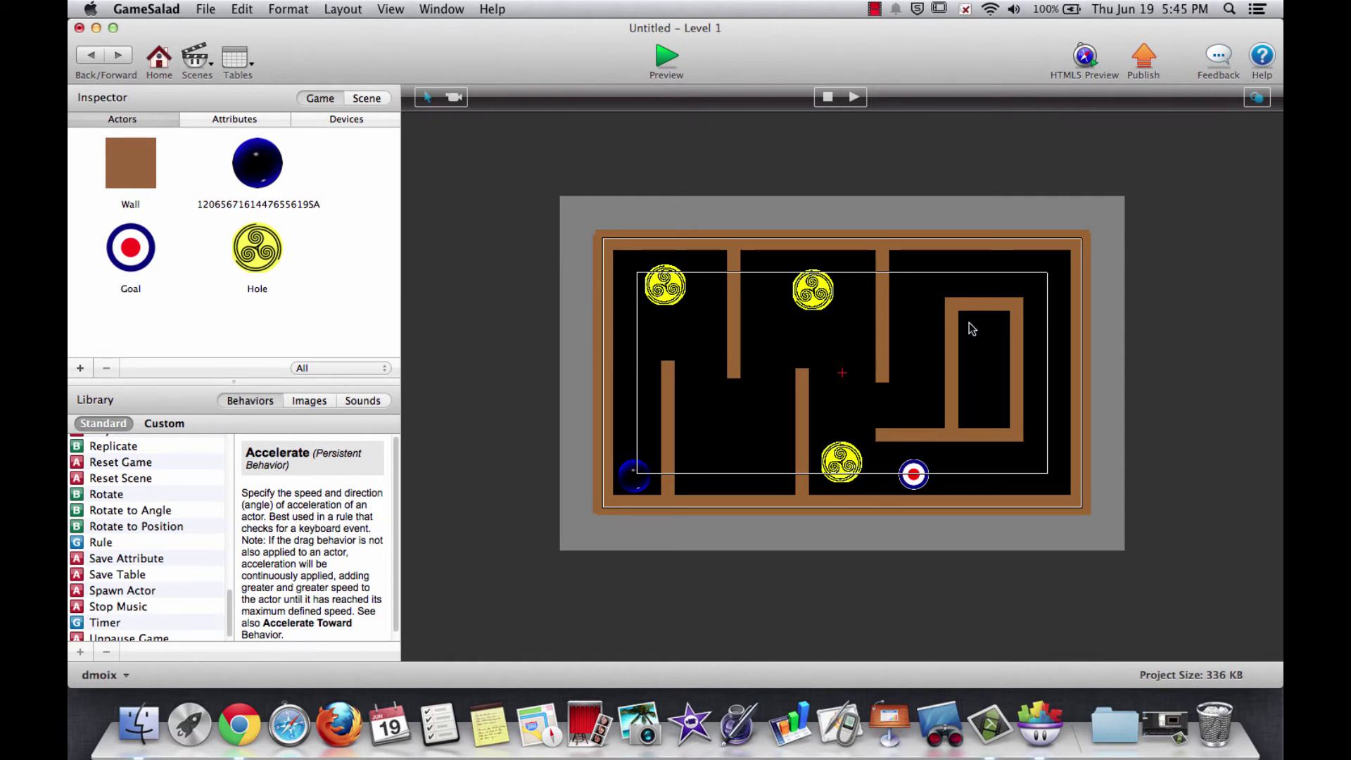
- Copy an inner wall and place it just left of the goal
click(954, 329)
alt+drag(950, 332, 877, 439)
click(881, 387)
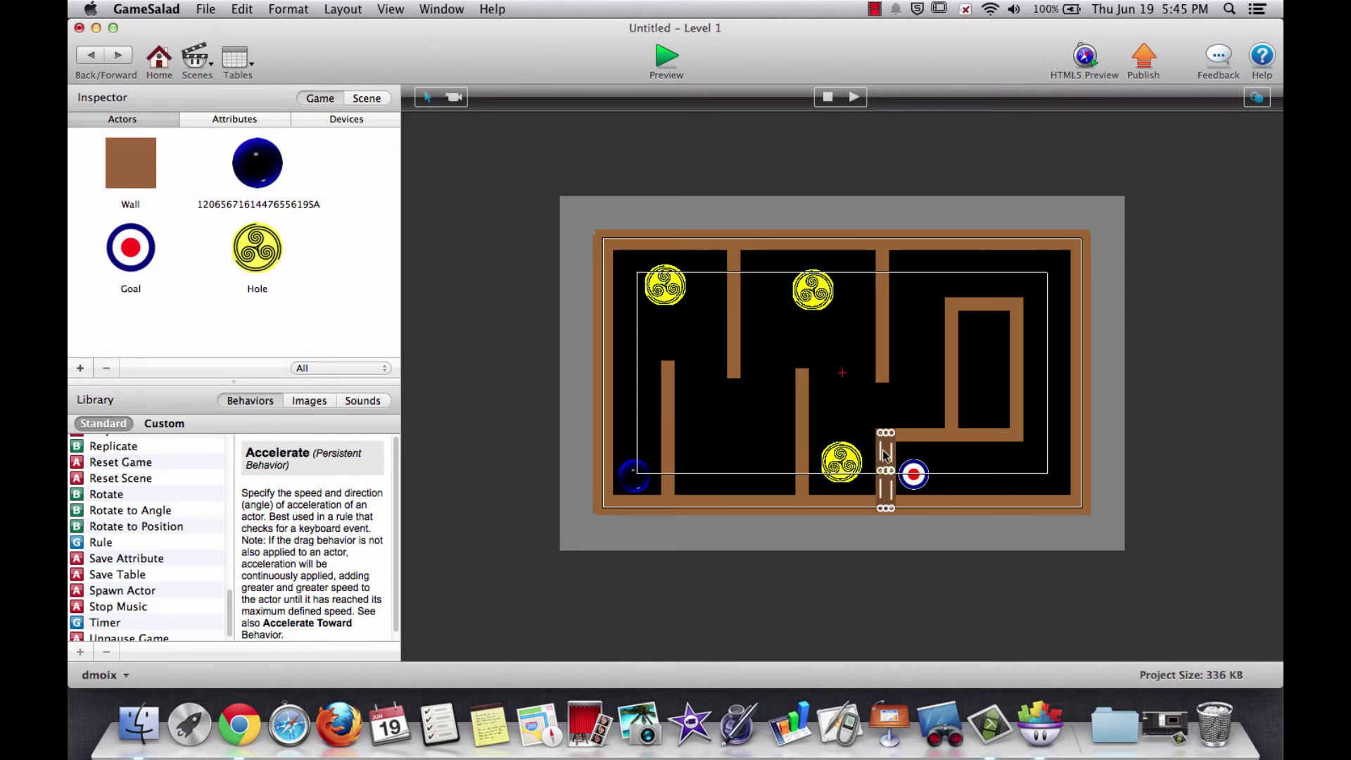
- Set the new wall's Width to 16 and test-play the maze level
double_click(884, 455)
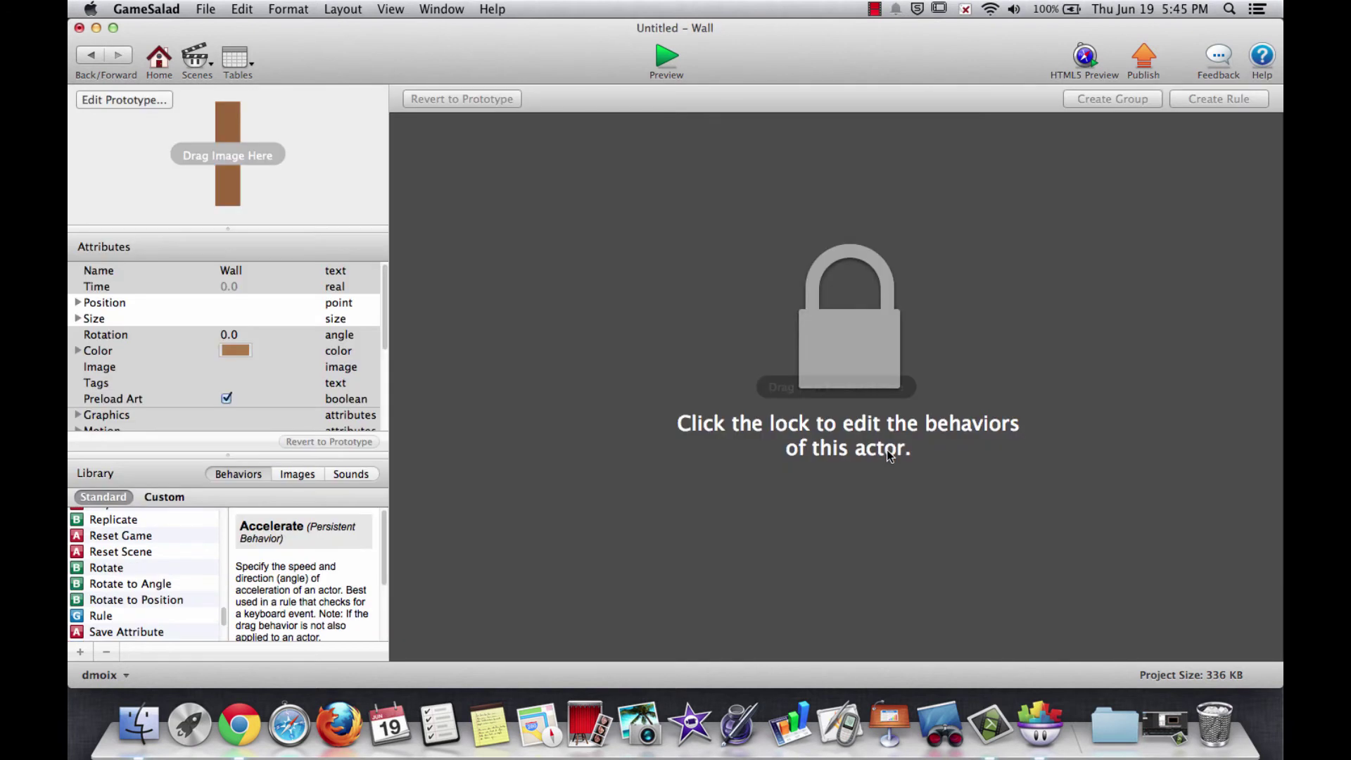
click(73, 318)
click(78, 318)
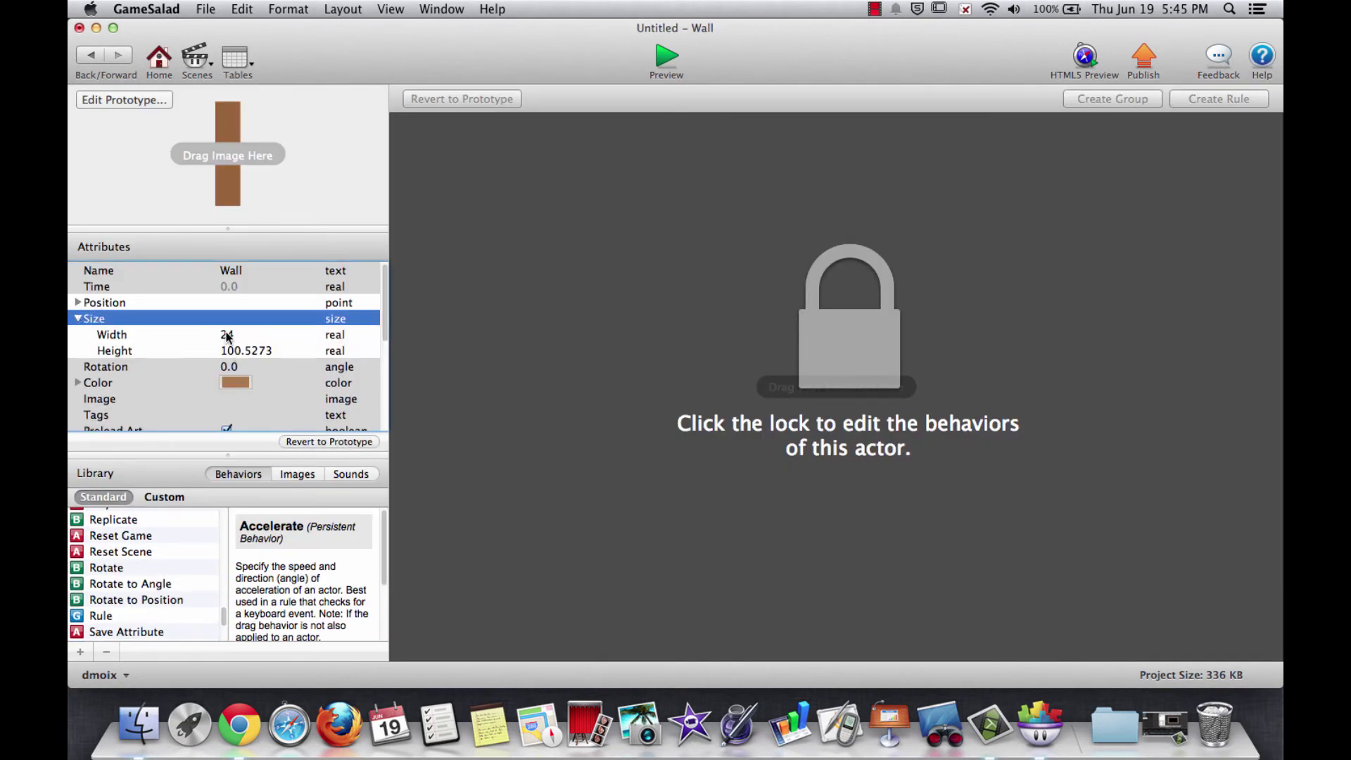
double_click(226, 335)
text(16)
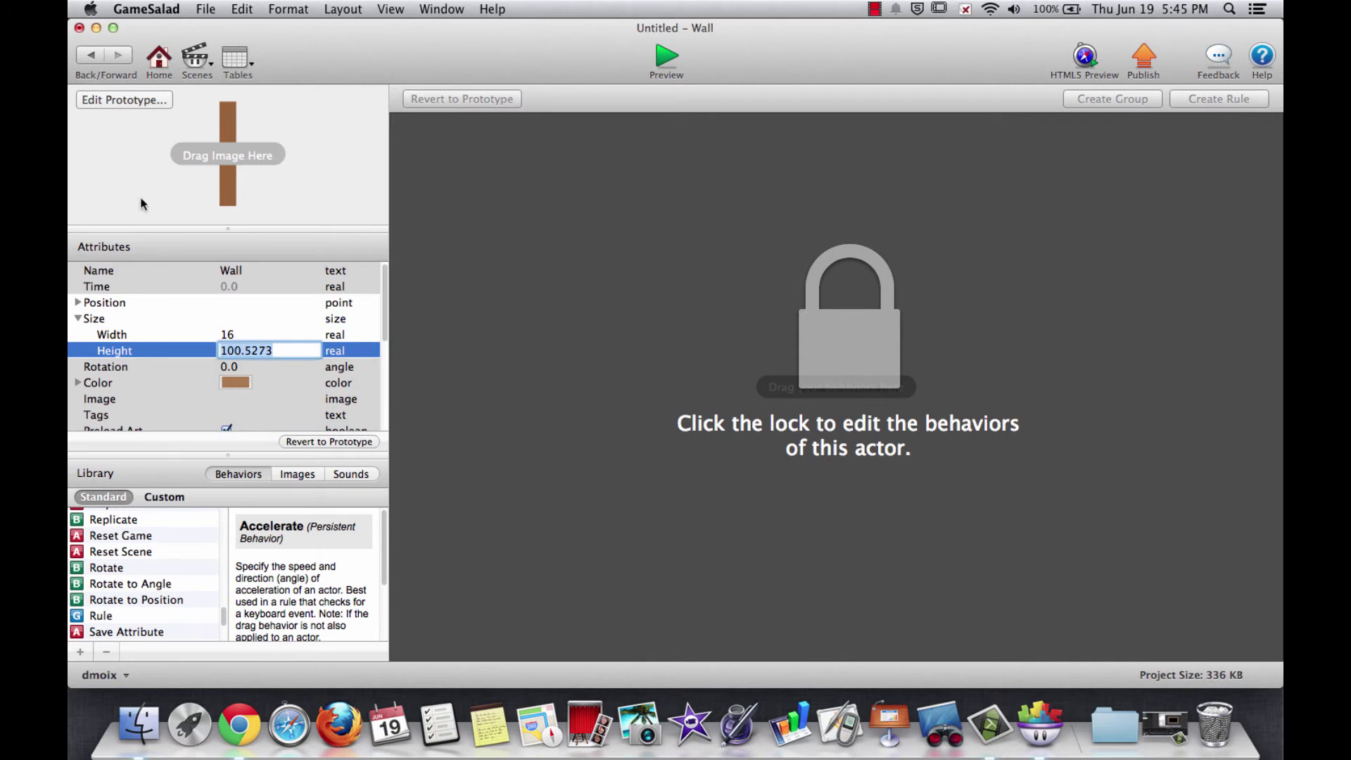
click(93, 56)
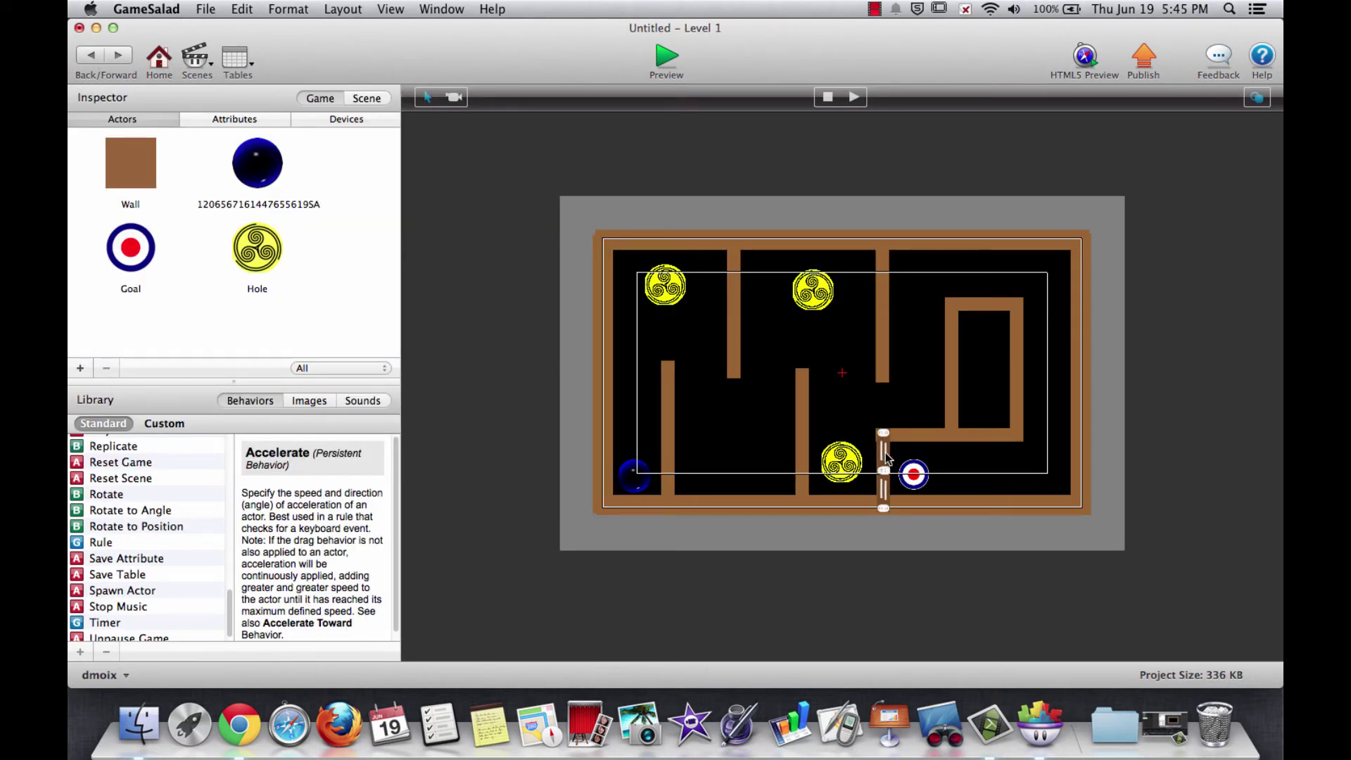
click(926, 398)
click(667, 53)
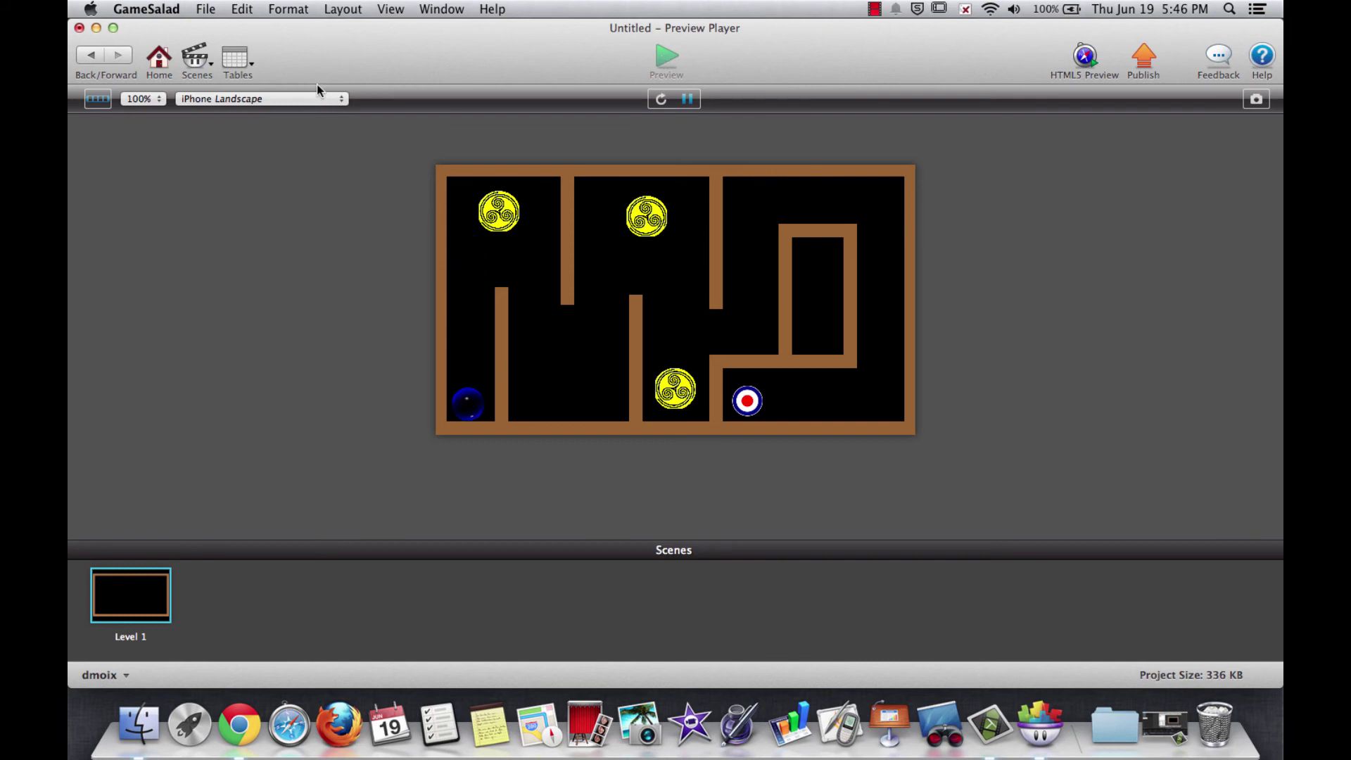
click(93, 57)
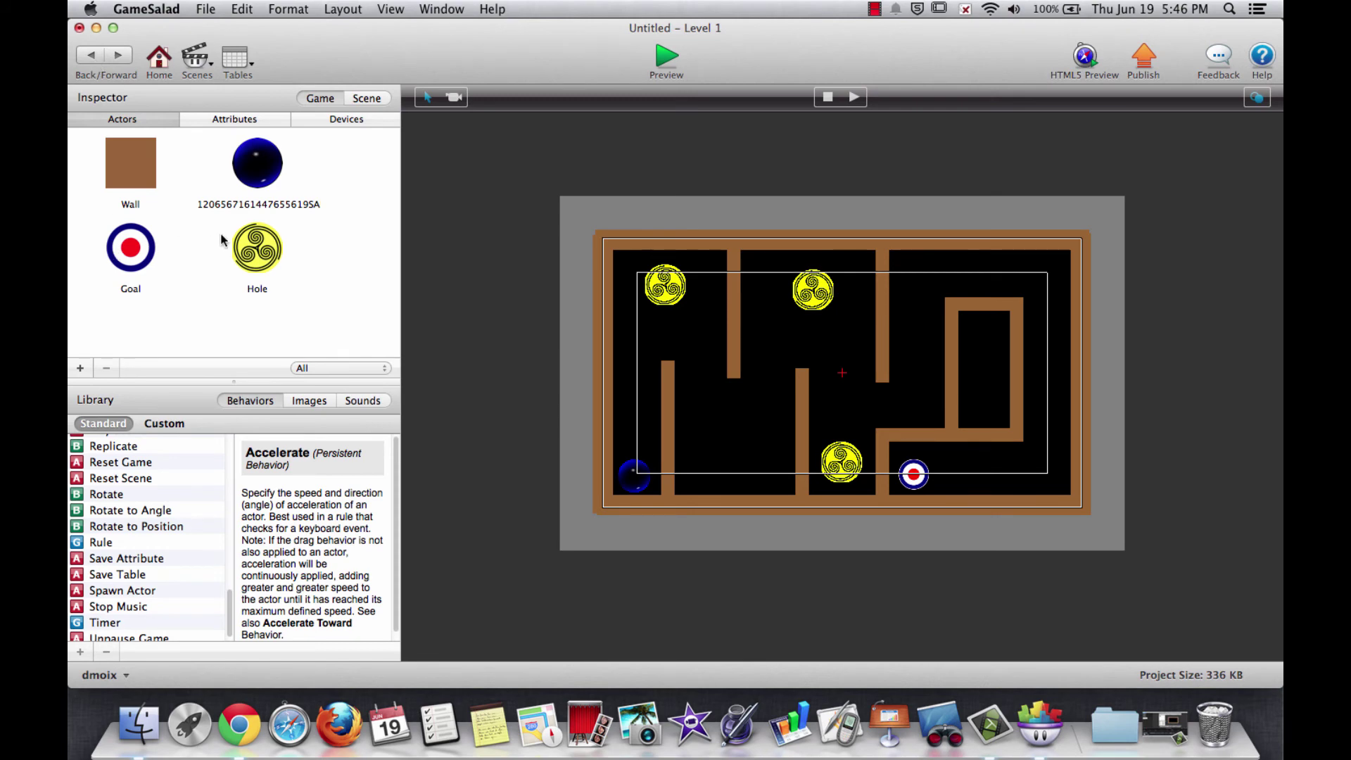
- Give the blue ball actor a Circle collision shape
double_click(259, 170)
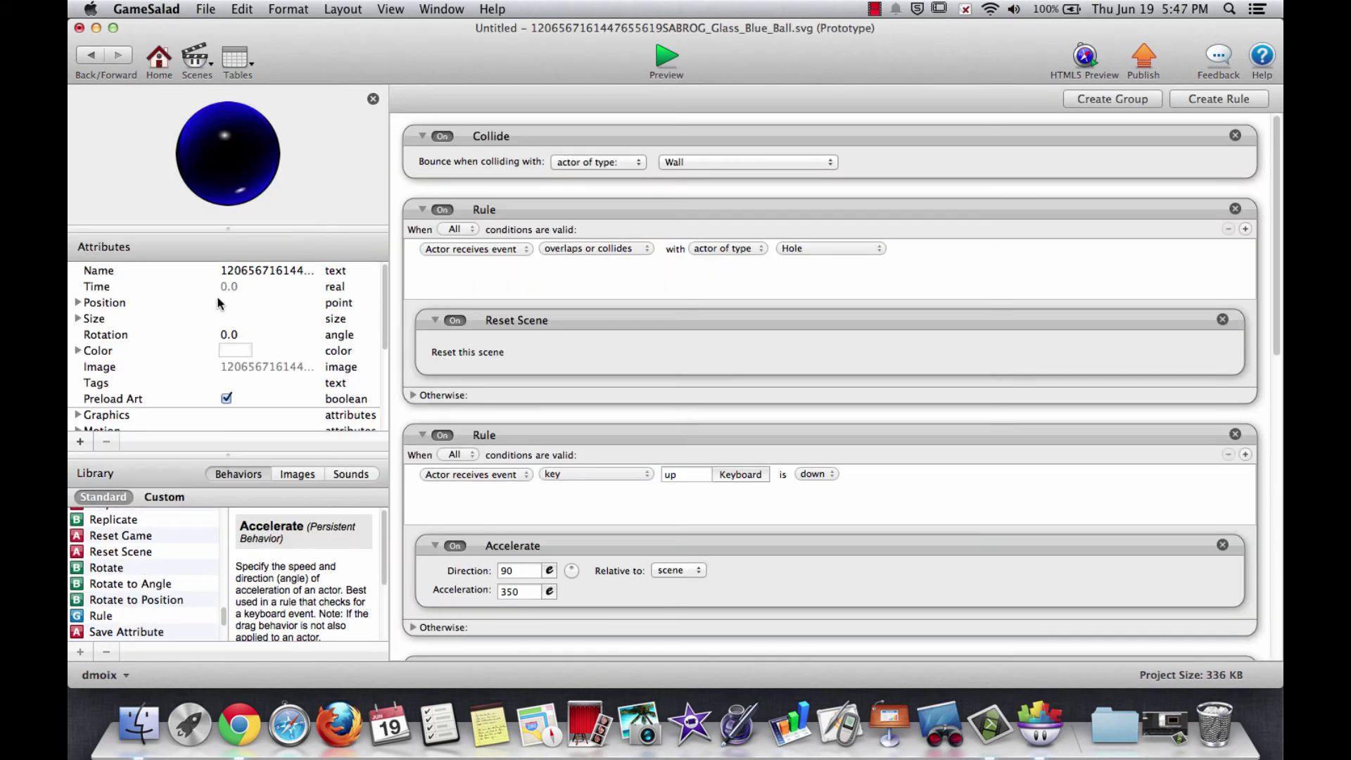
scroll(115, 382, down, 5)
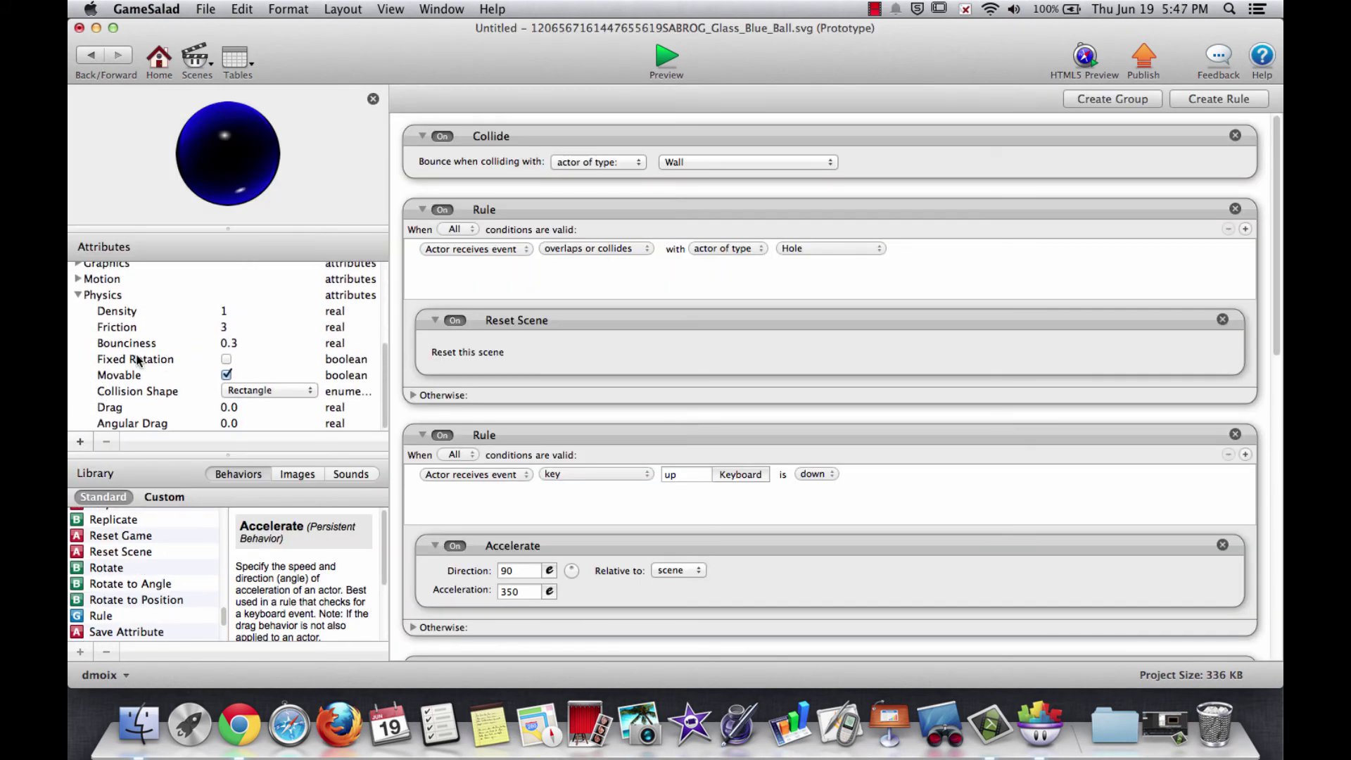
click(252, 391)
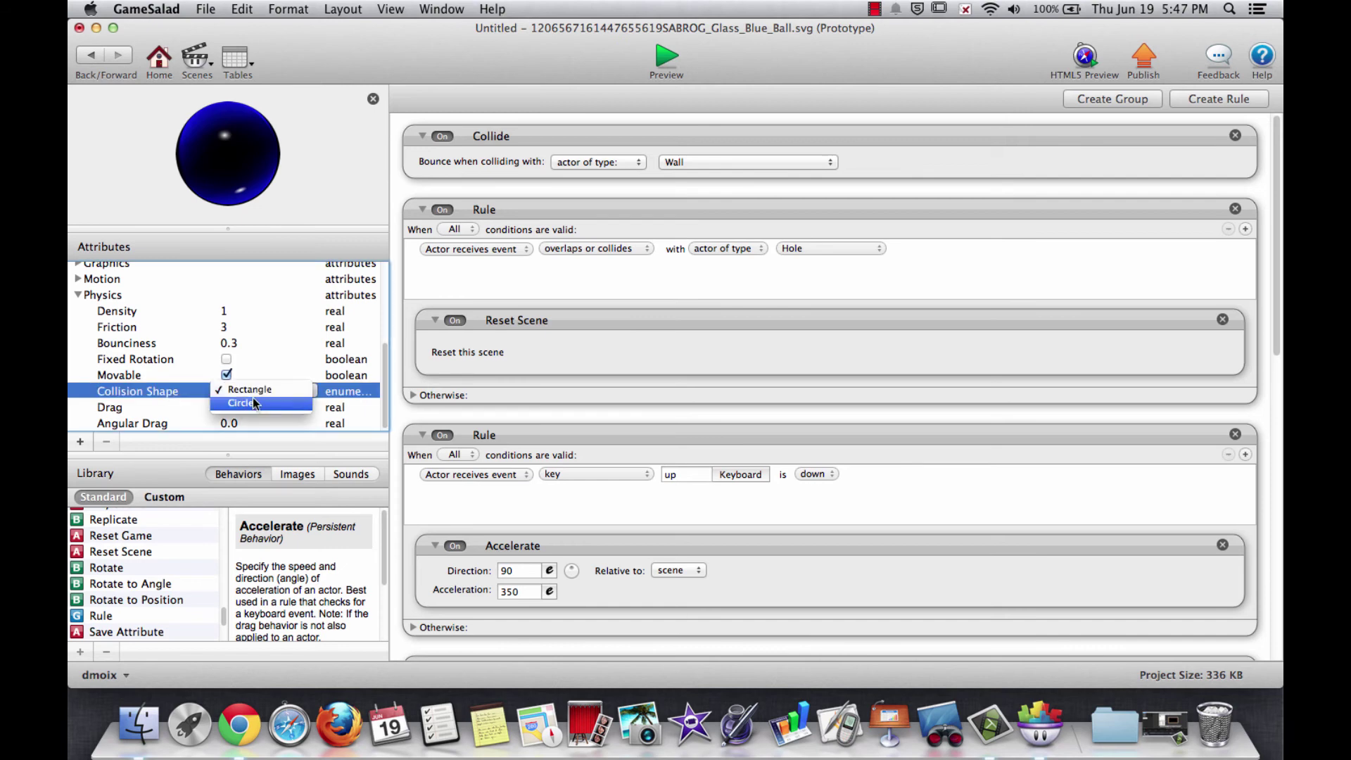
click(252, 400)
click(91, 61)
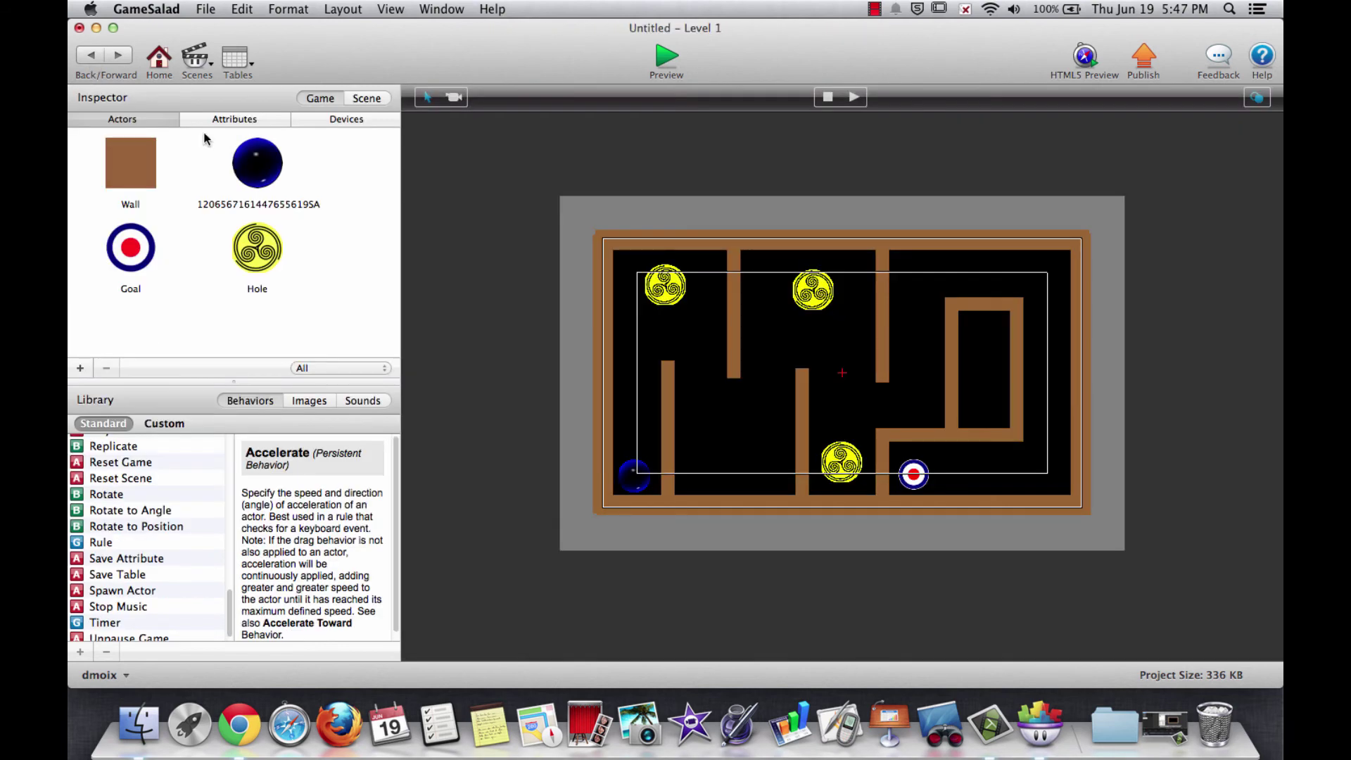
- Set the Hole actor's Physics collision shape to Circle
double_click(252, 242)
scroll(211, 395, down, 3)
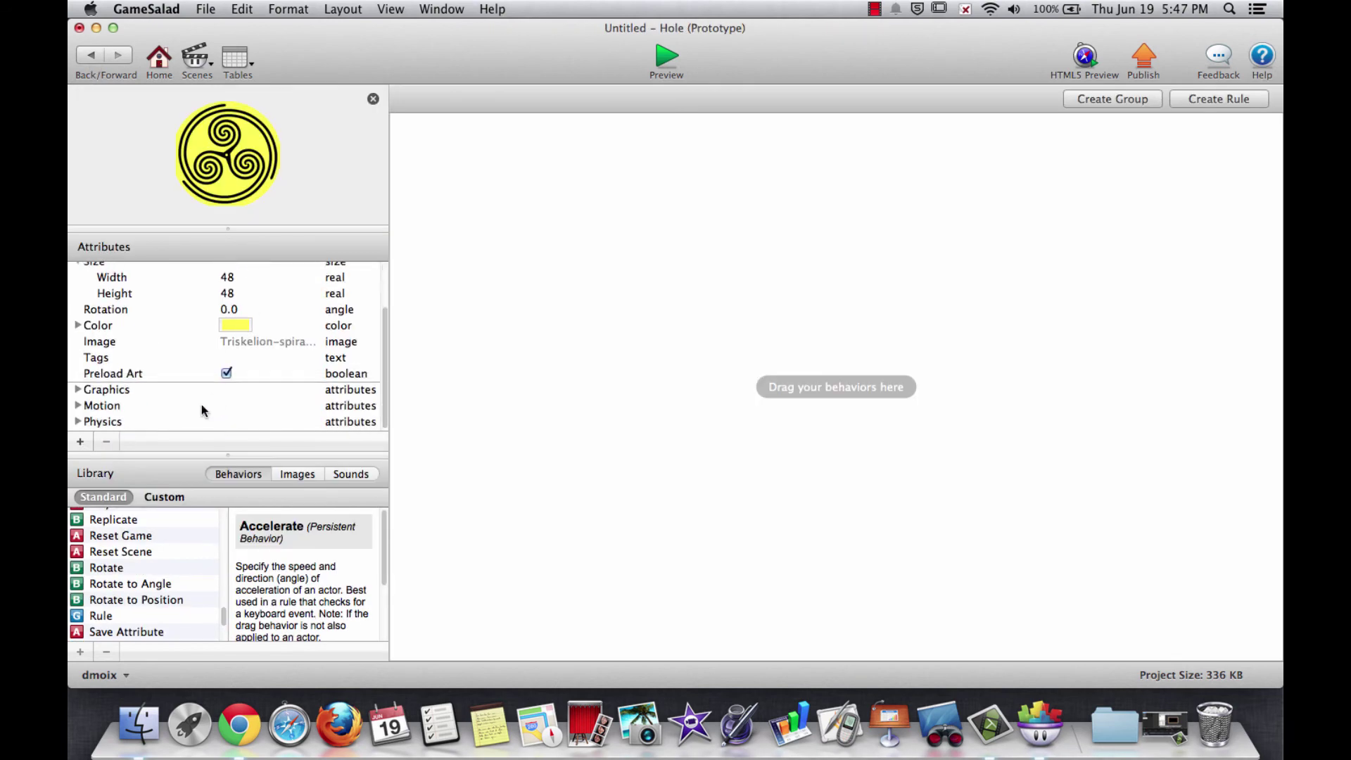
click(78, 423)
scroll(150, 389, down, 5)
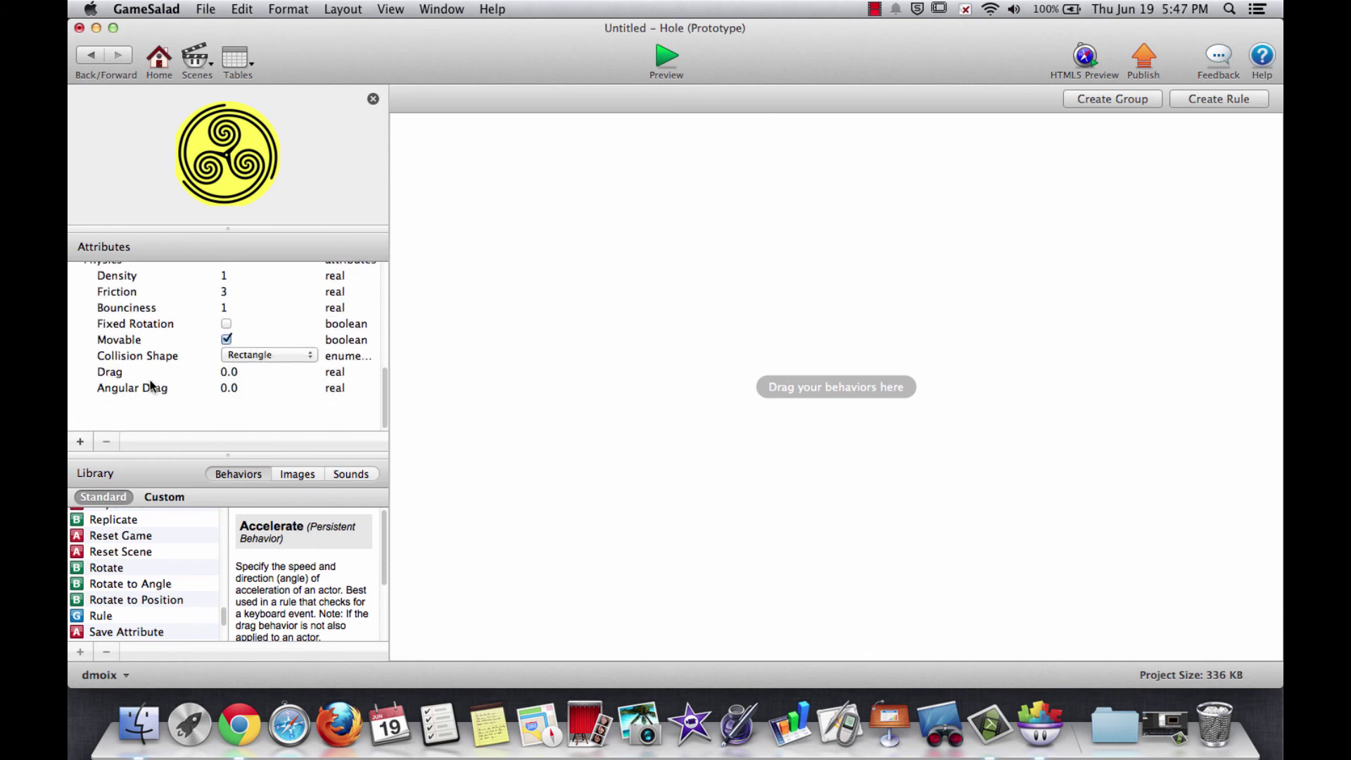
scroll(151, 389, up, 2)
click(282, 406)
click(285, 389)
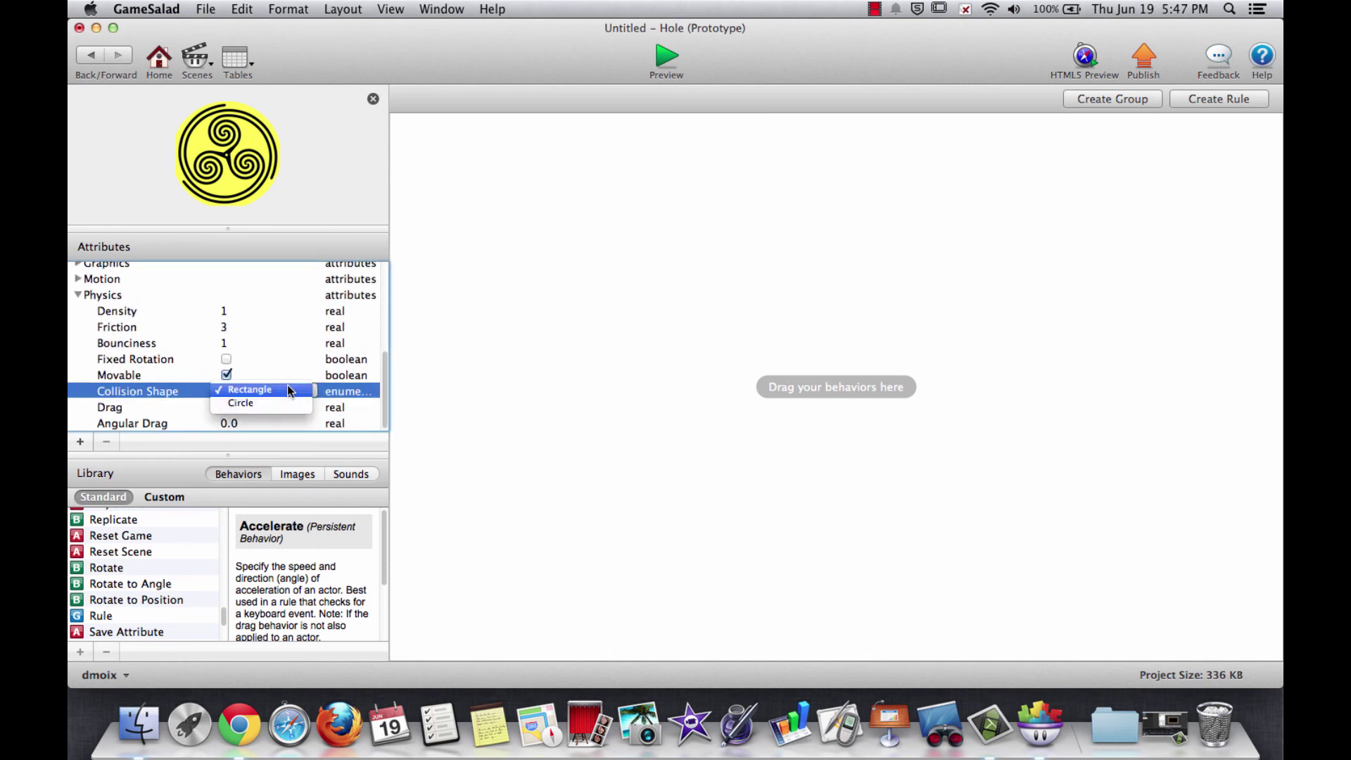
click(259, 399)
click(97, 74)
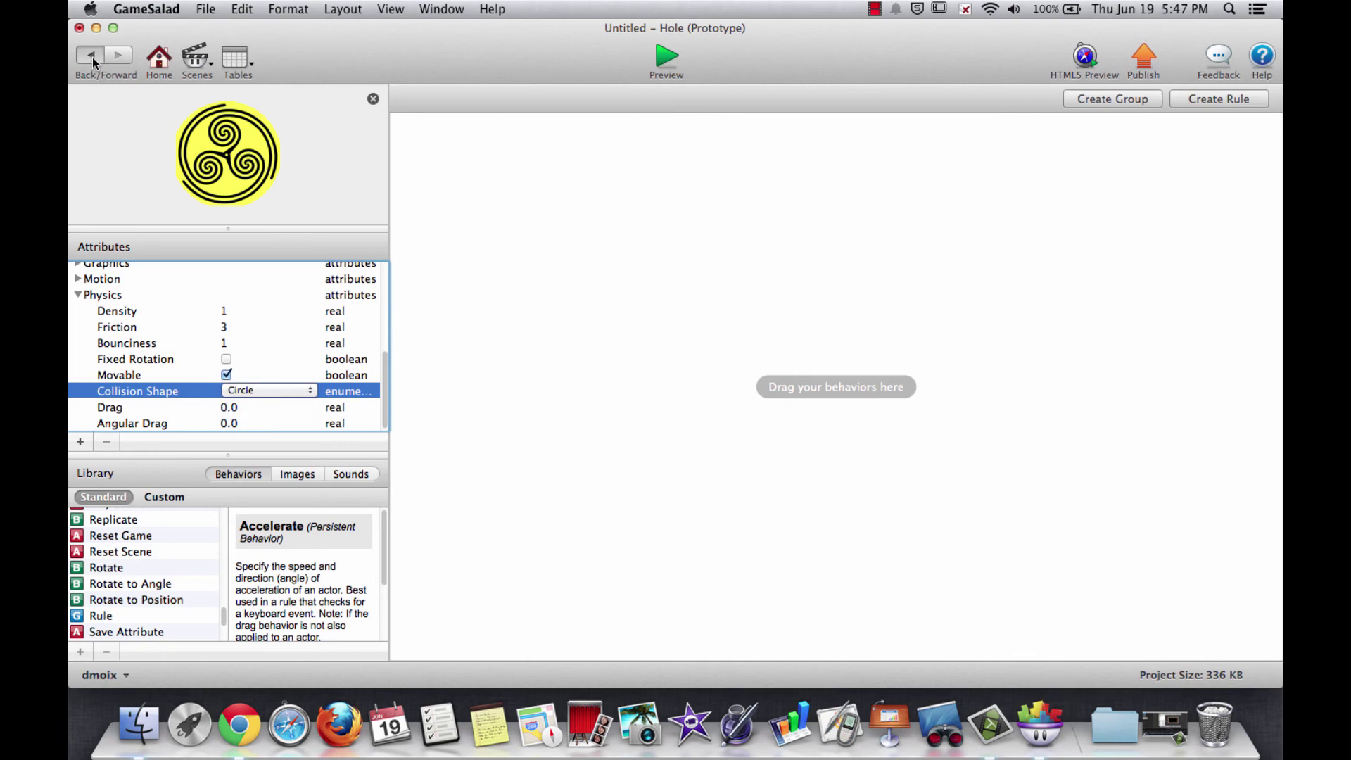
- Set the Goal actor's collision shape to Circle and preview the maze again
double_click(117, 262)
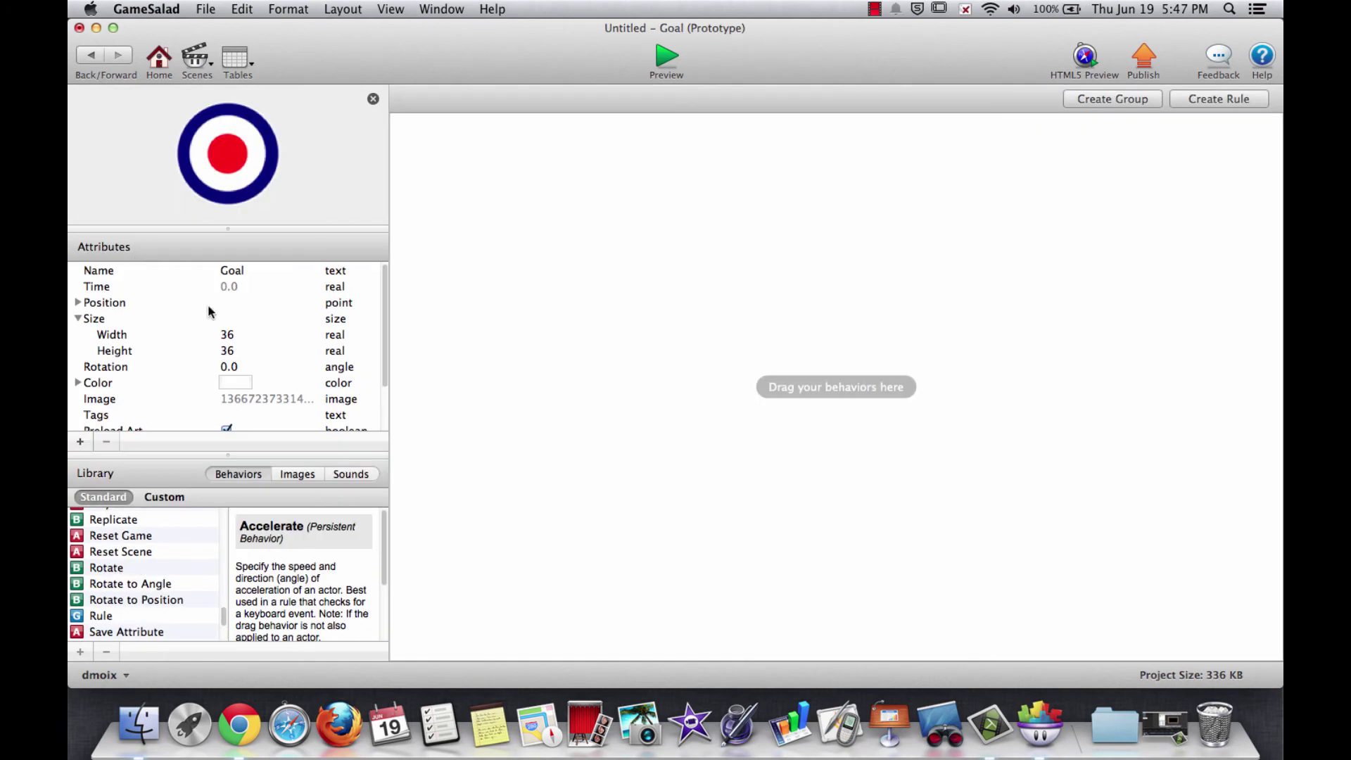
scroll(151, 399, down, 3)
scroll(151, 399, up, 2)
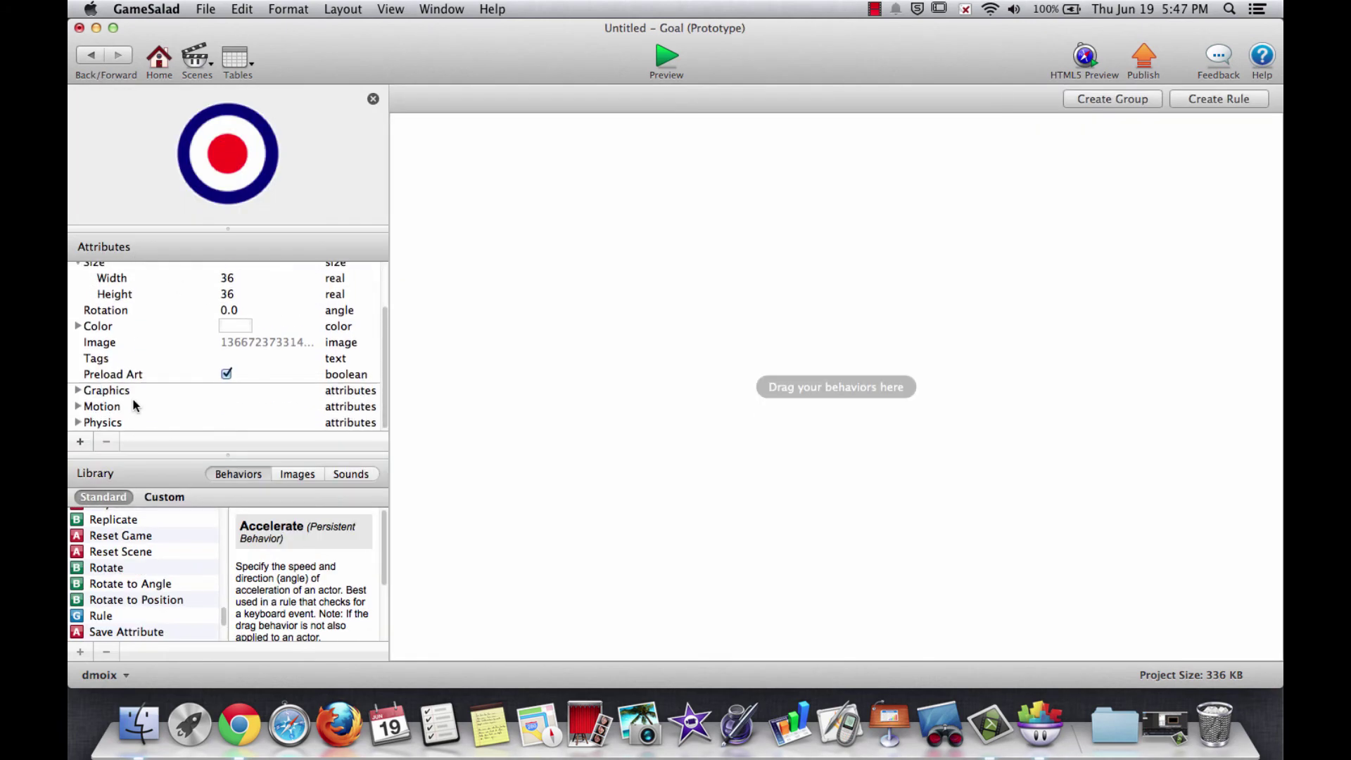
click(79, 422)
scroll(189, 382, down, 8)
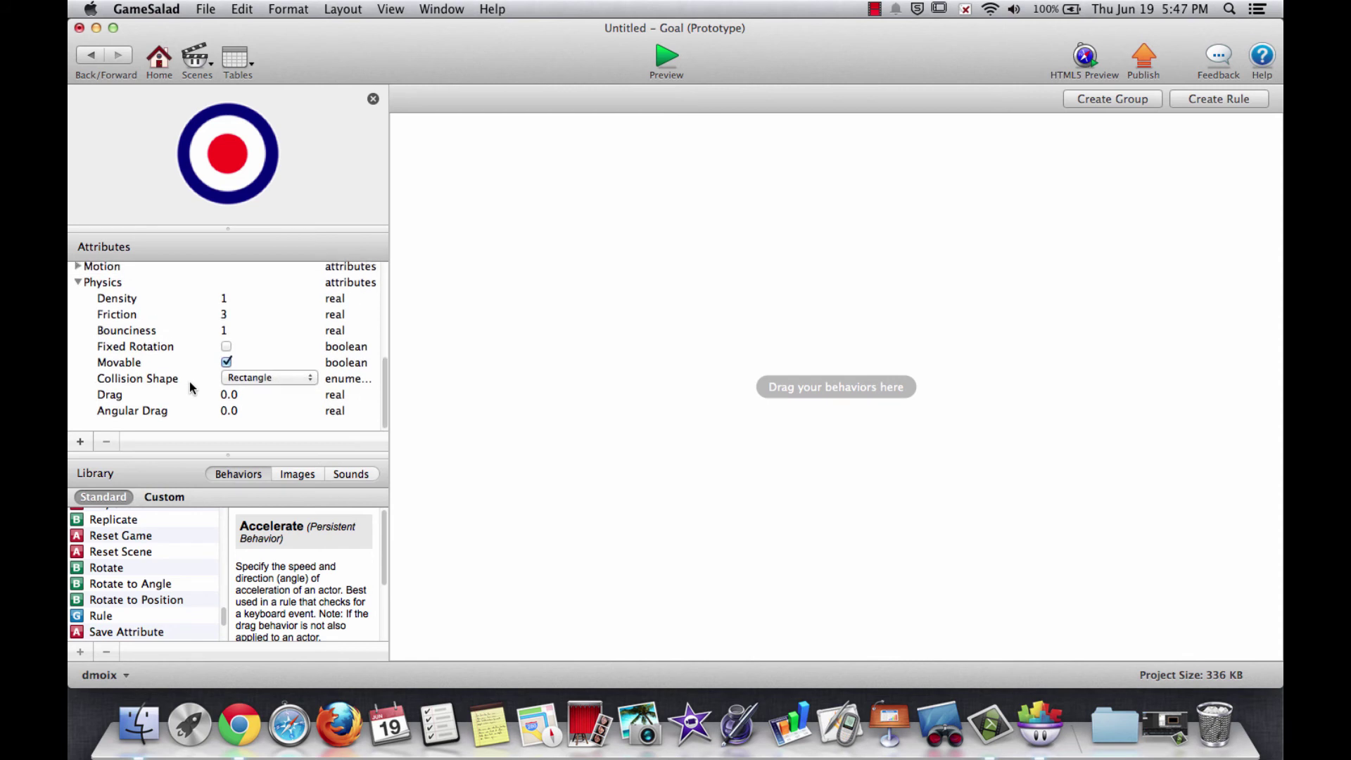
click(255, 390)
click(260, 390)
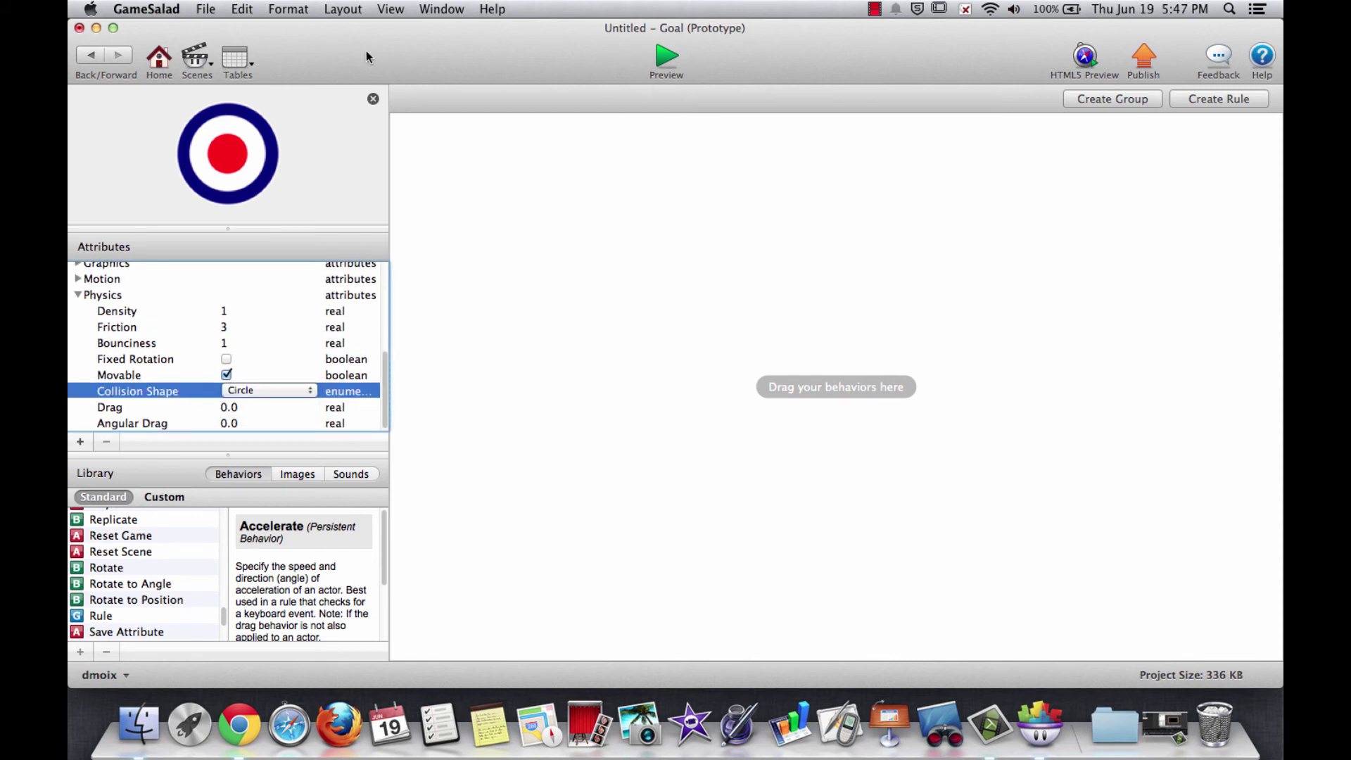
click(672, 57)
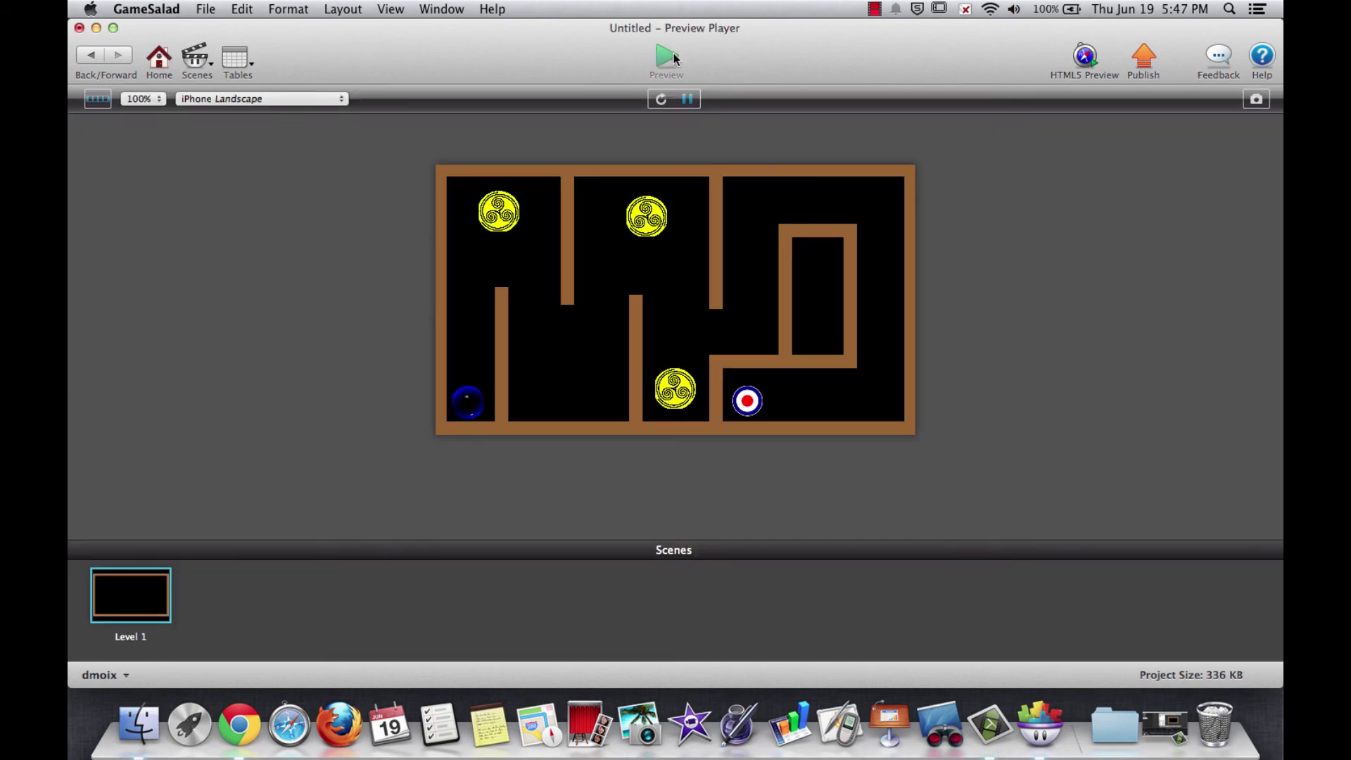
- Steer the blue ball up the left wall in the running Level 1 preview
key(Up)
key(Up)
- Back in Level 1, give the blue ball a rule triggered by overlapping or colliding with Goal
click(87, 57)
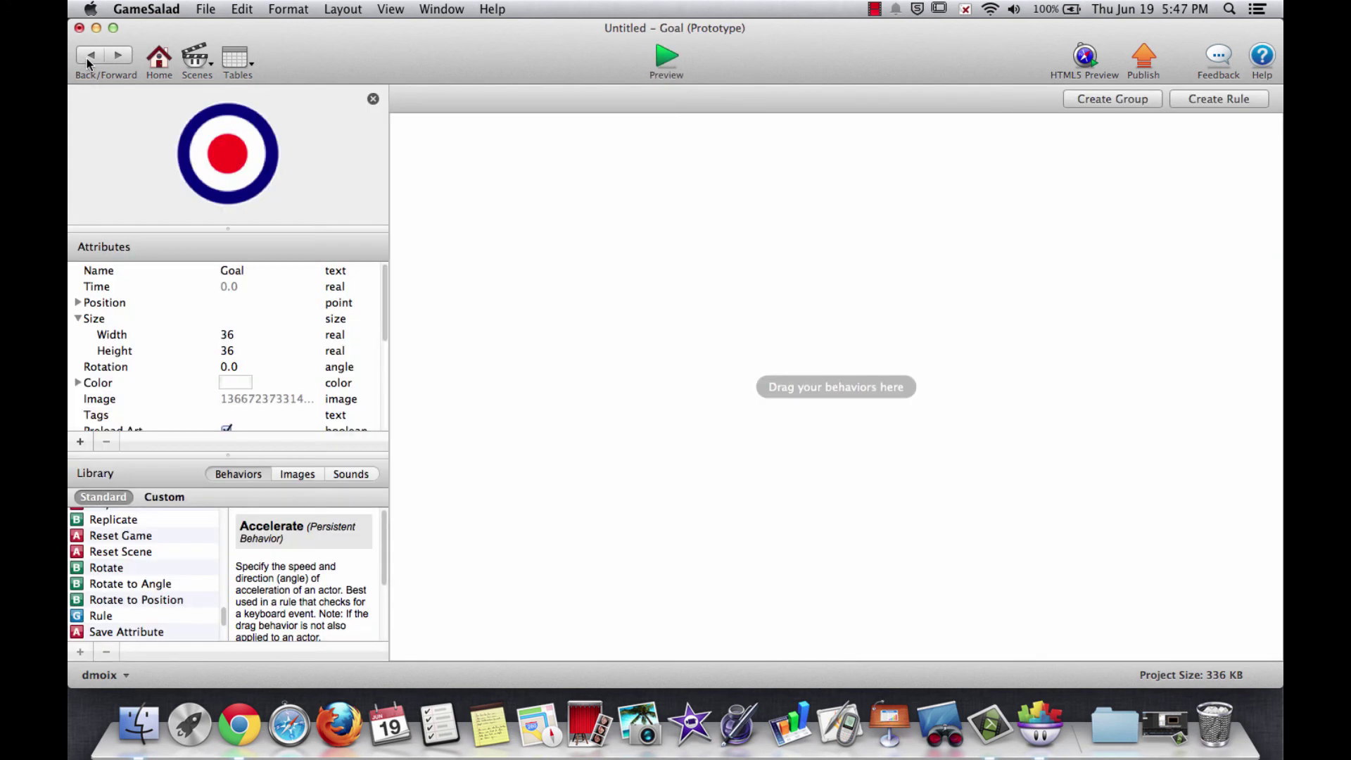
click(96, 57)
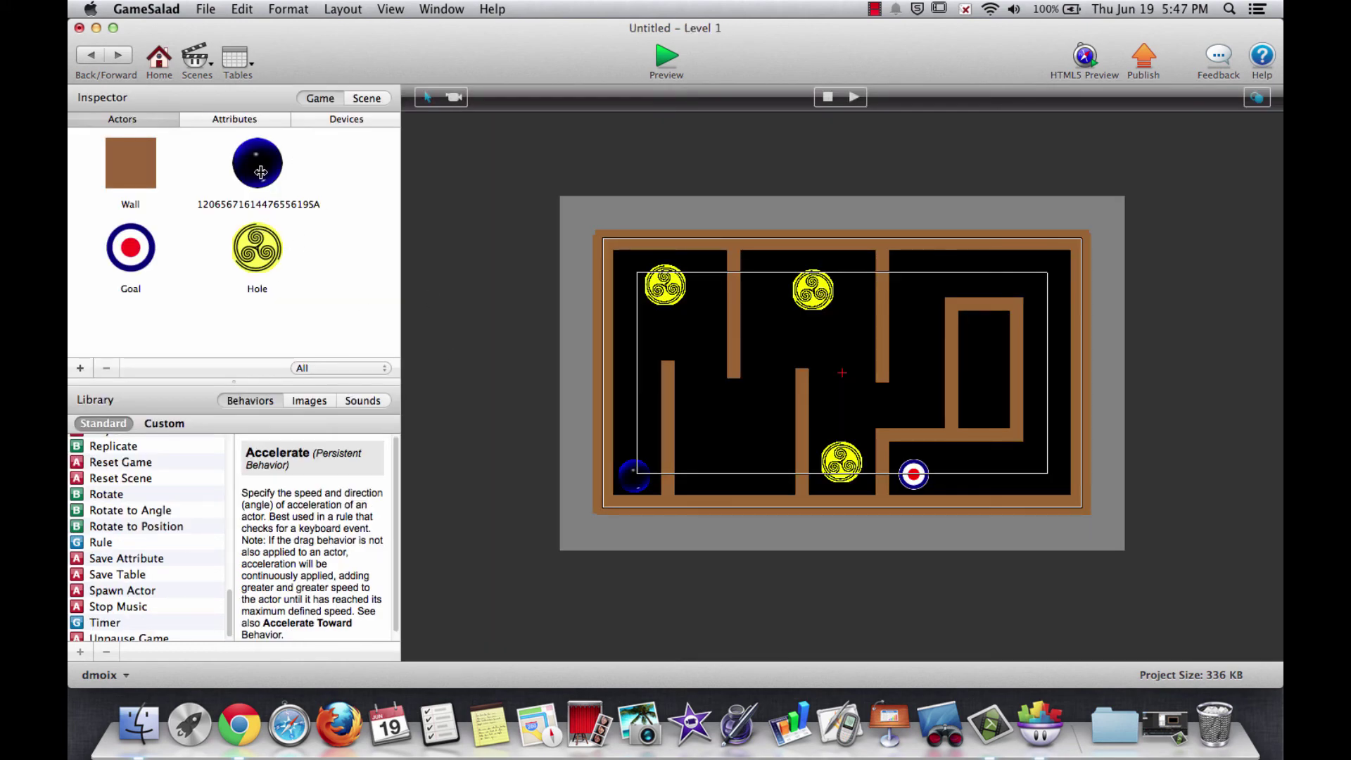
double_click(260, 172)
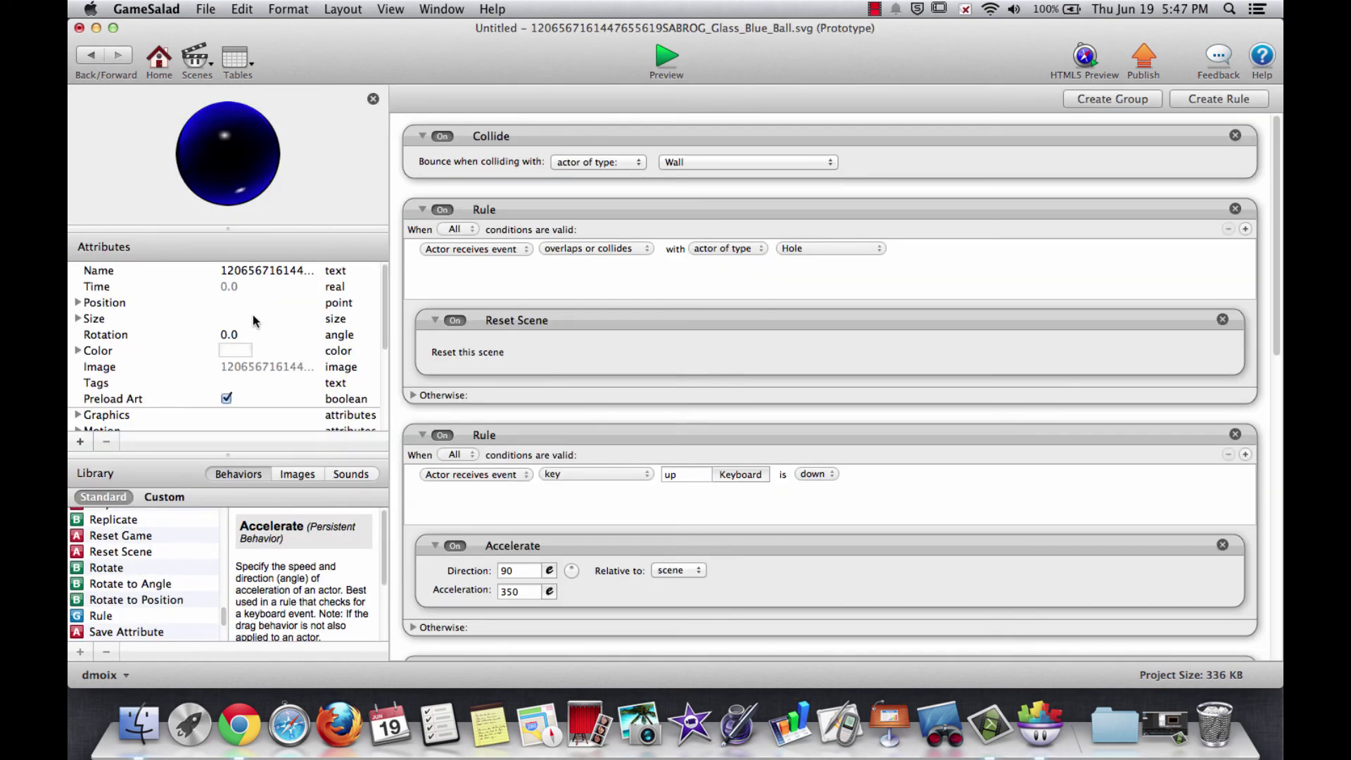
click(1204, 99)
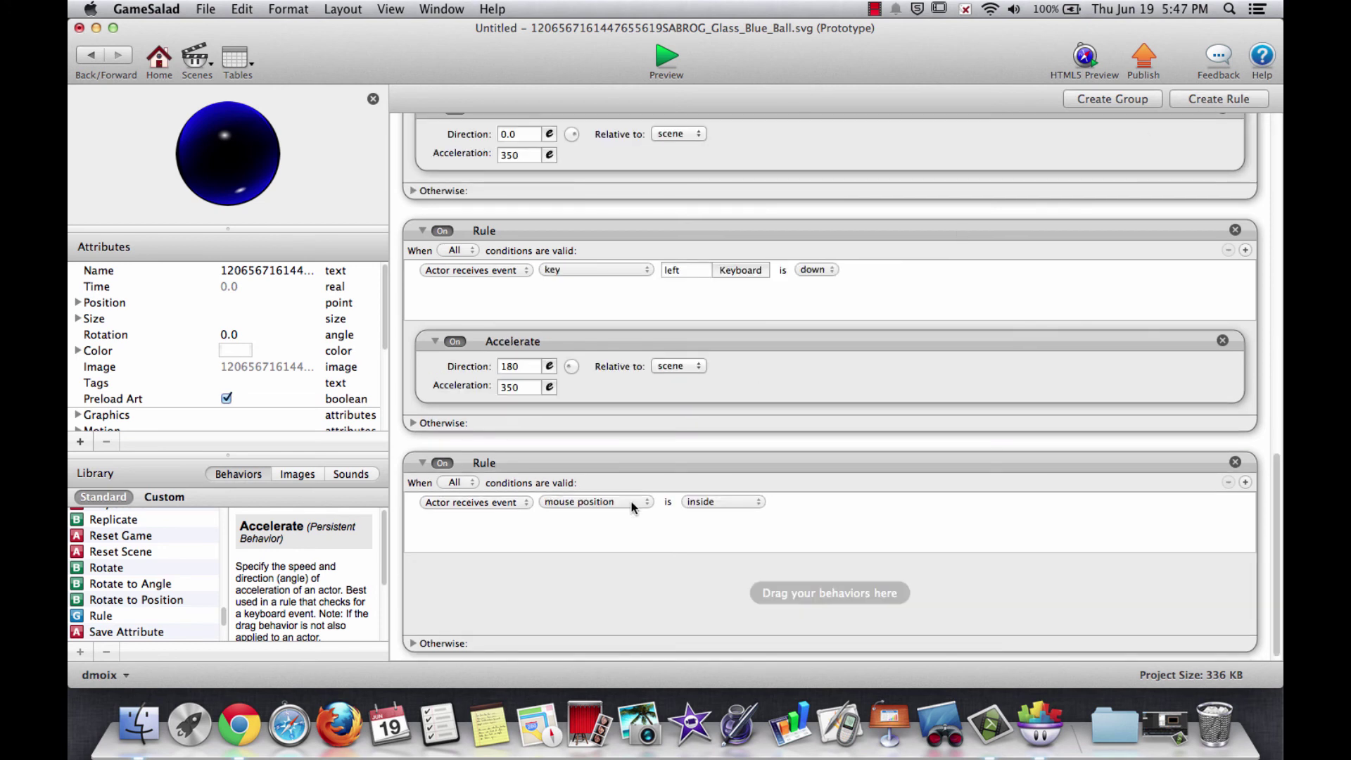
click(541, 502)
click(580, 521)
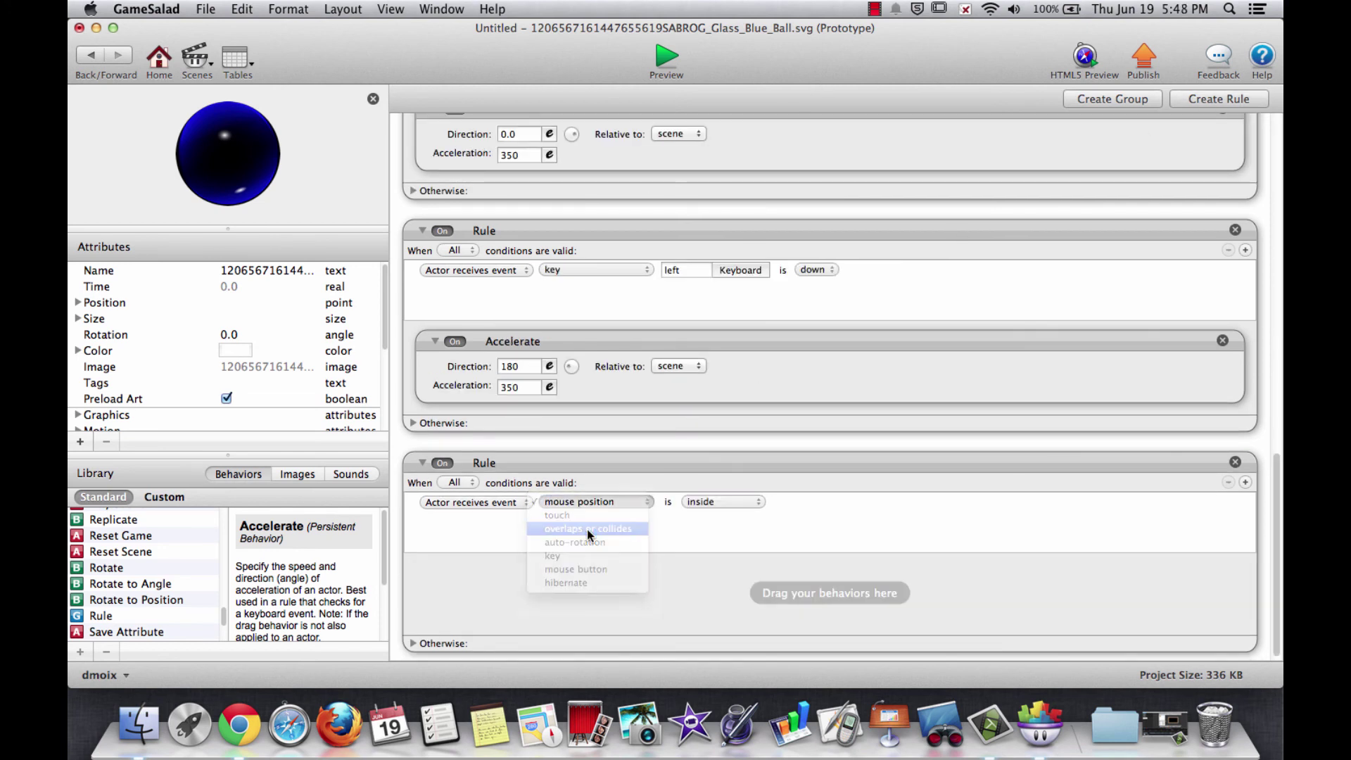
click(828, 501)
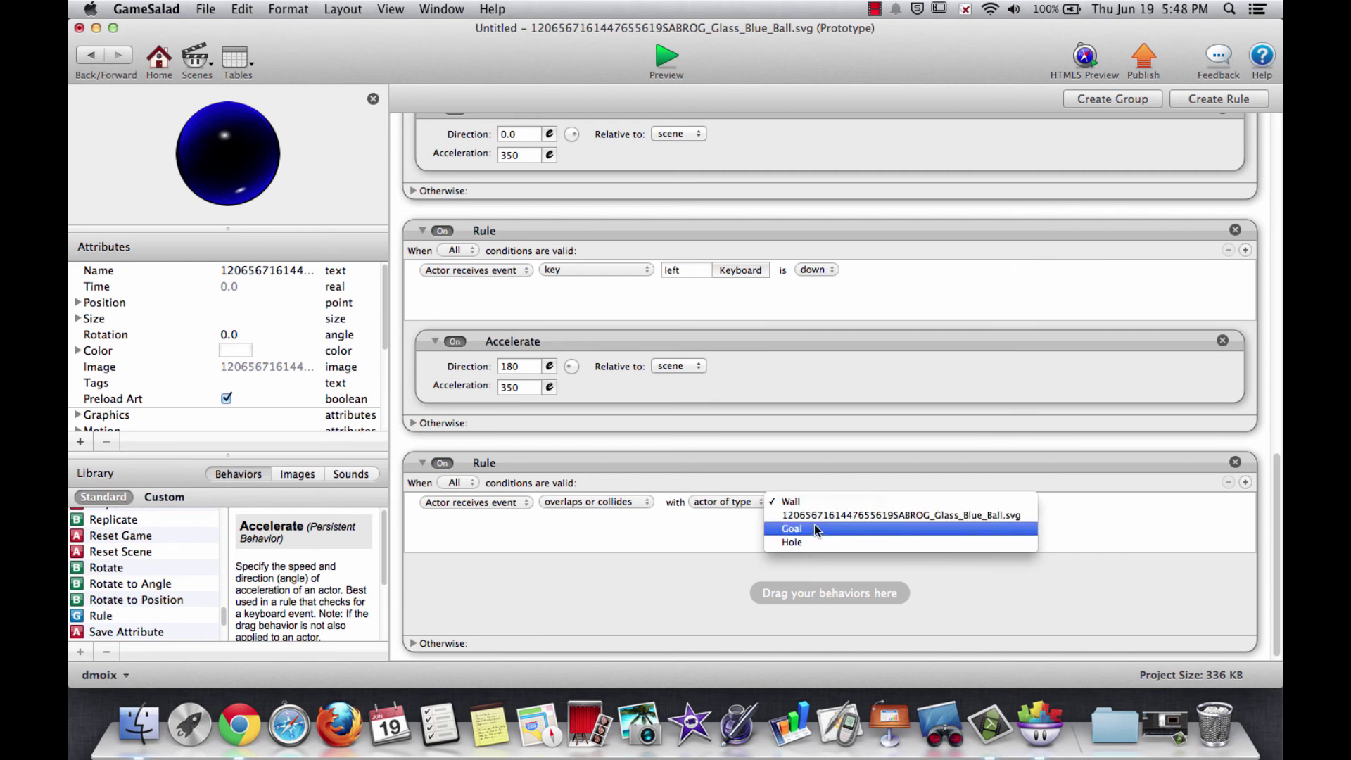
click(812, 526)
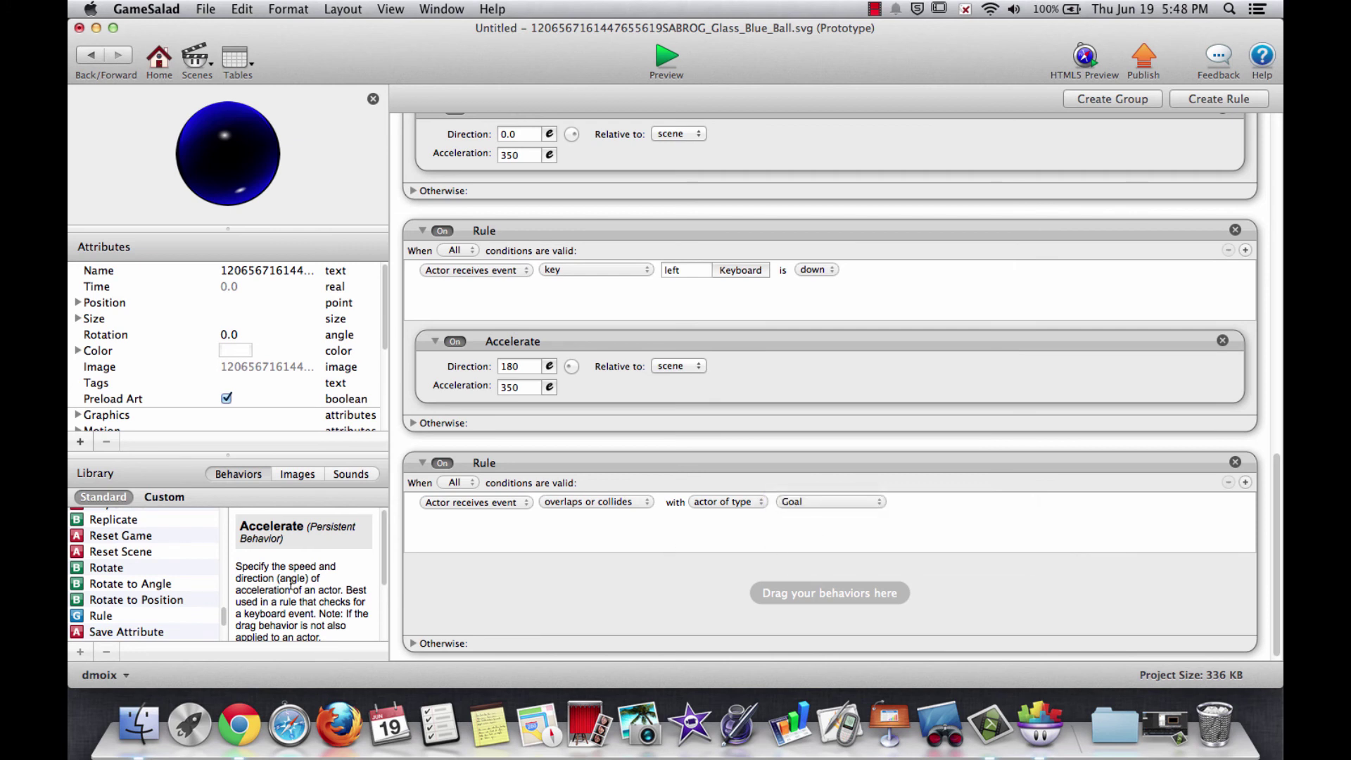
- Put a Change Scene behaviour in the Goal rule, keeping Next Scene as the destination
scroll(178, 573, down, 3)
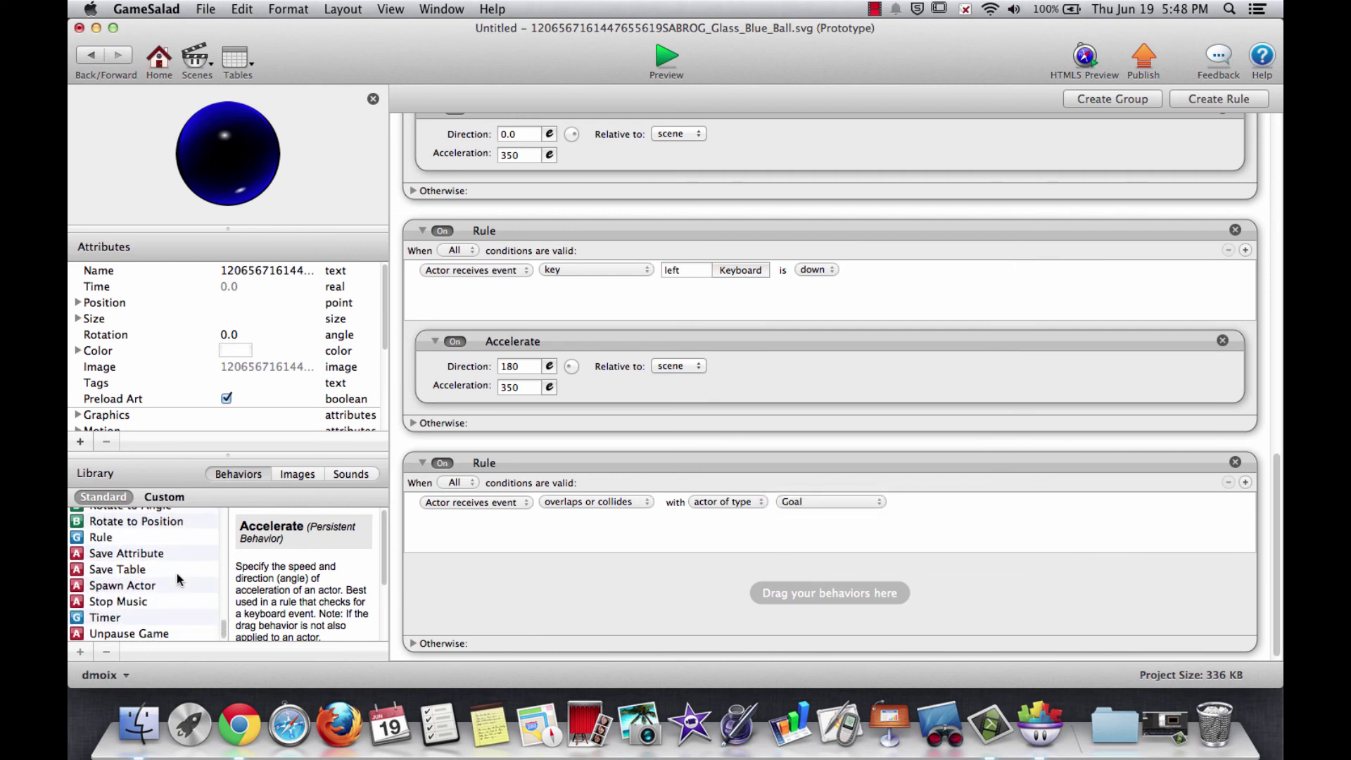
scroll(176, 573, up, 6)
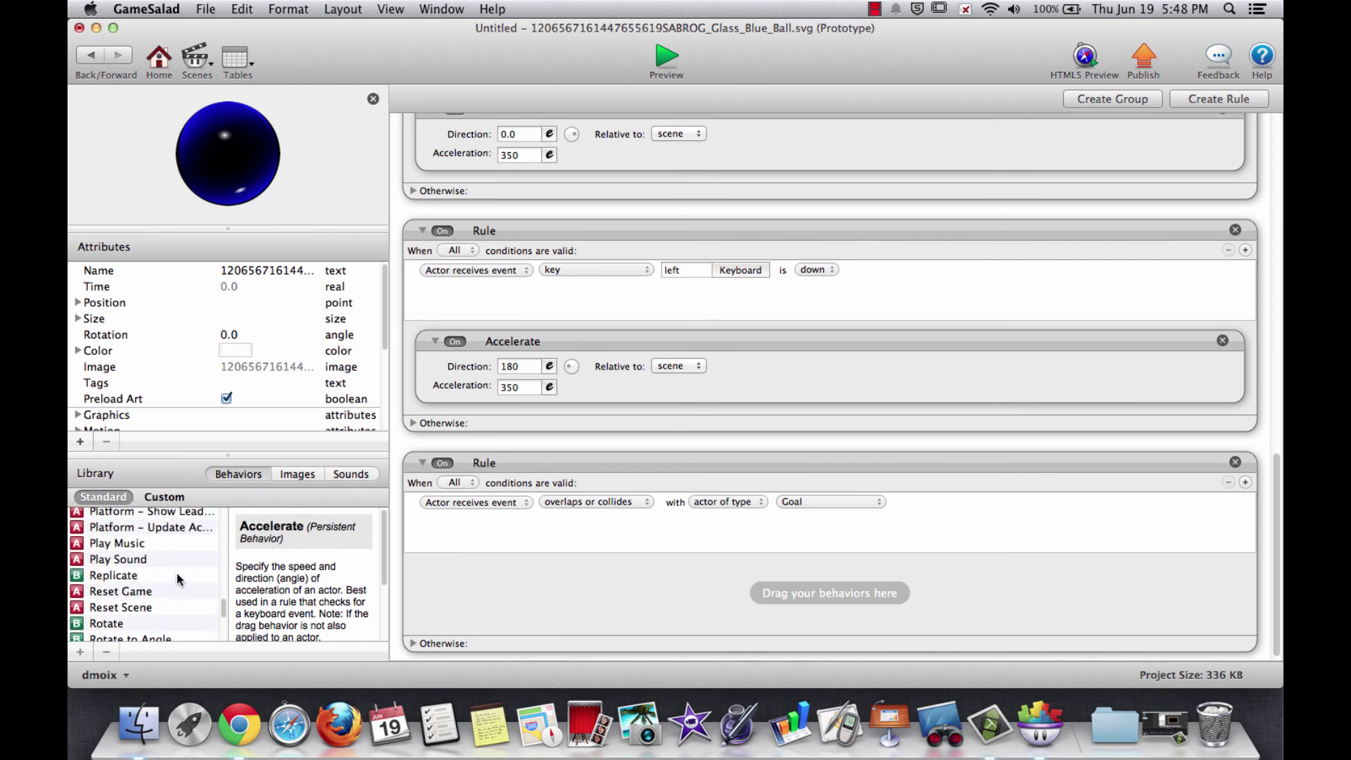
scroll(175, 573, up, 10)
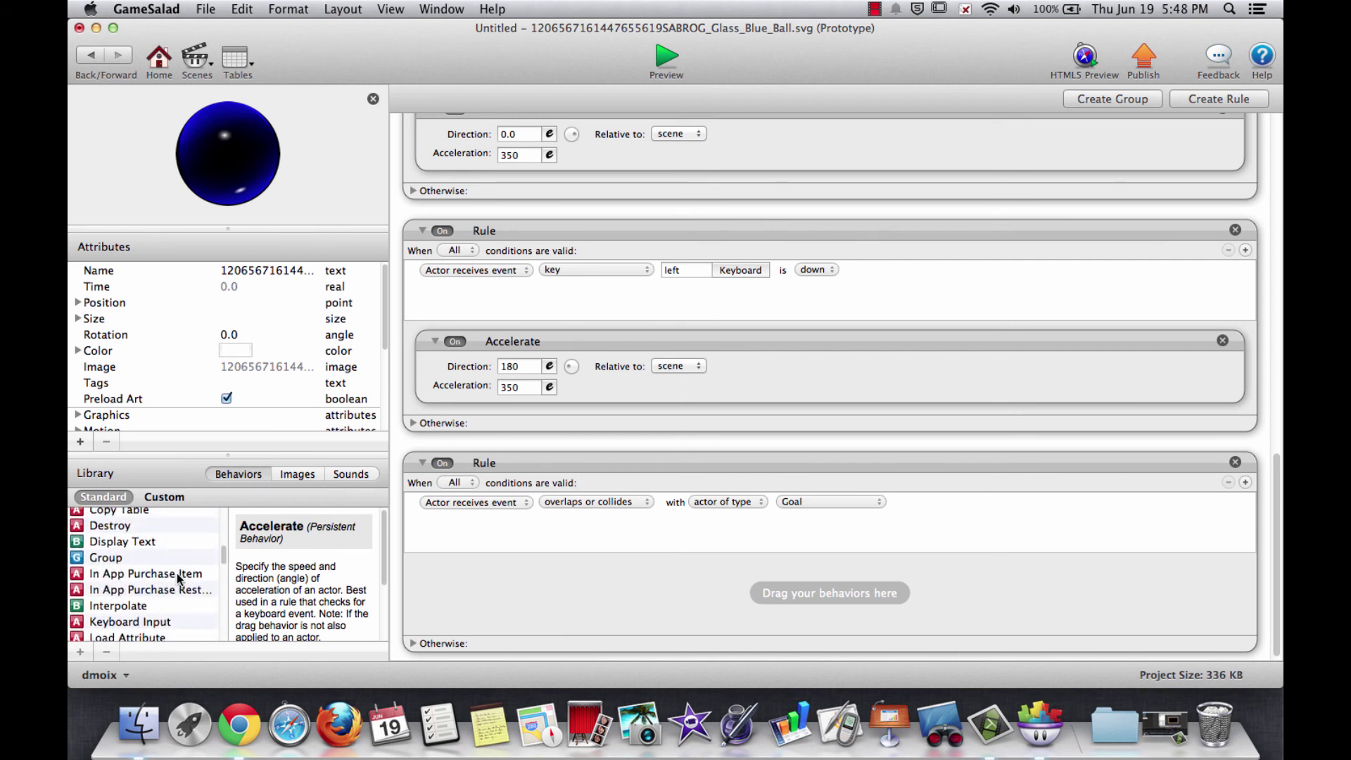
scroll(176, 573, up, 5)
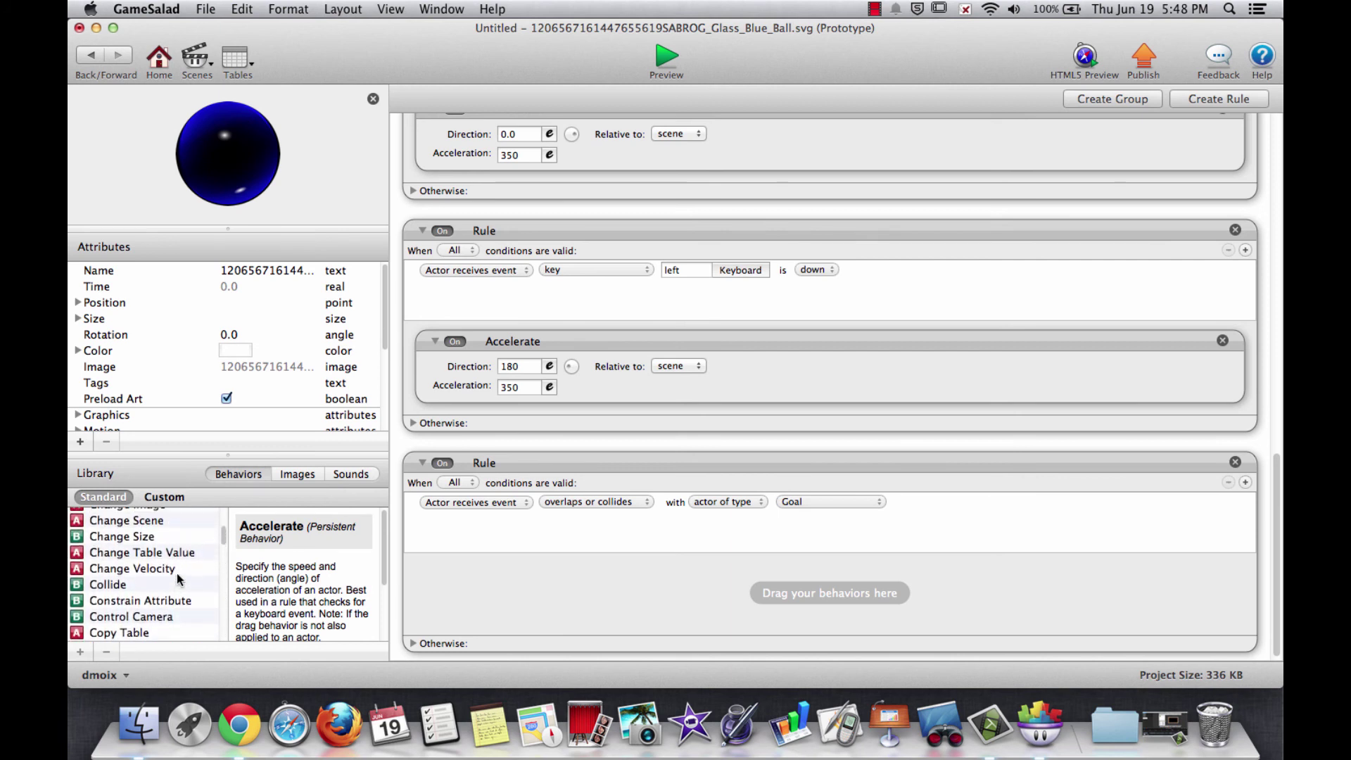
drag(136, 555, 523, 616)
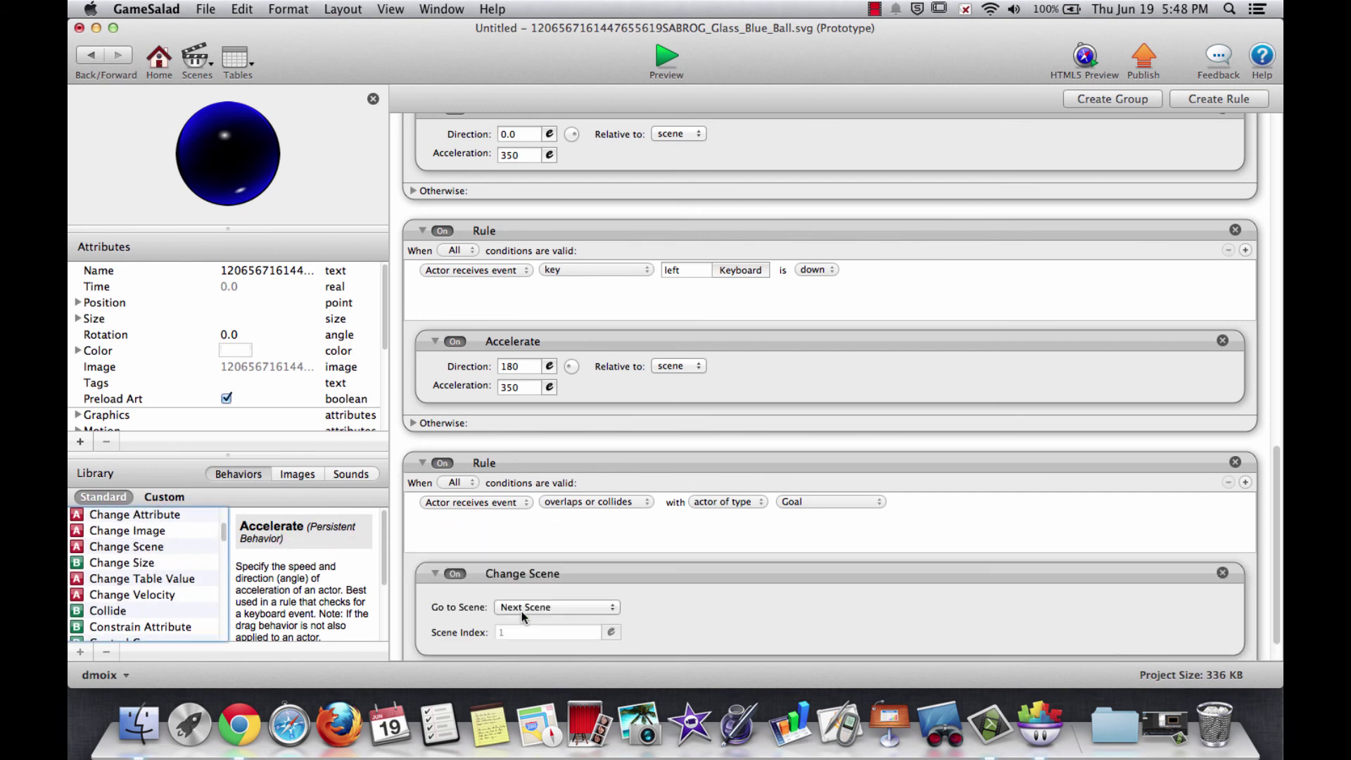
scroll(673, 597, down, 2)
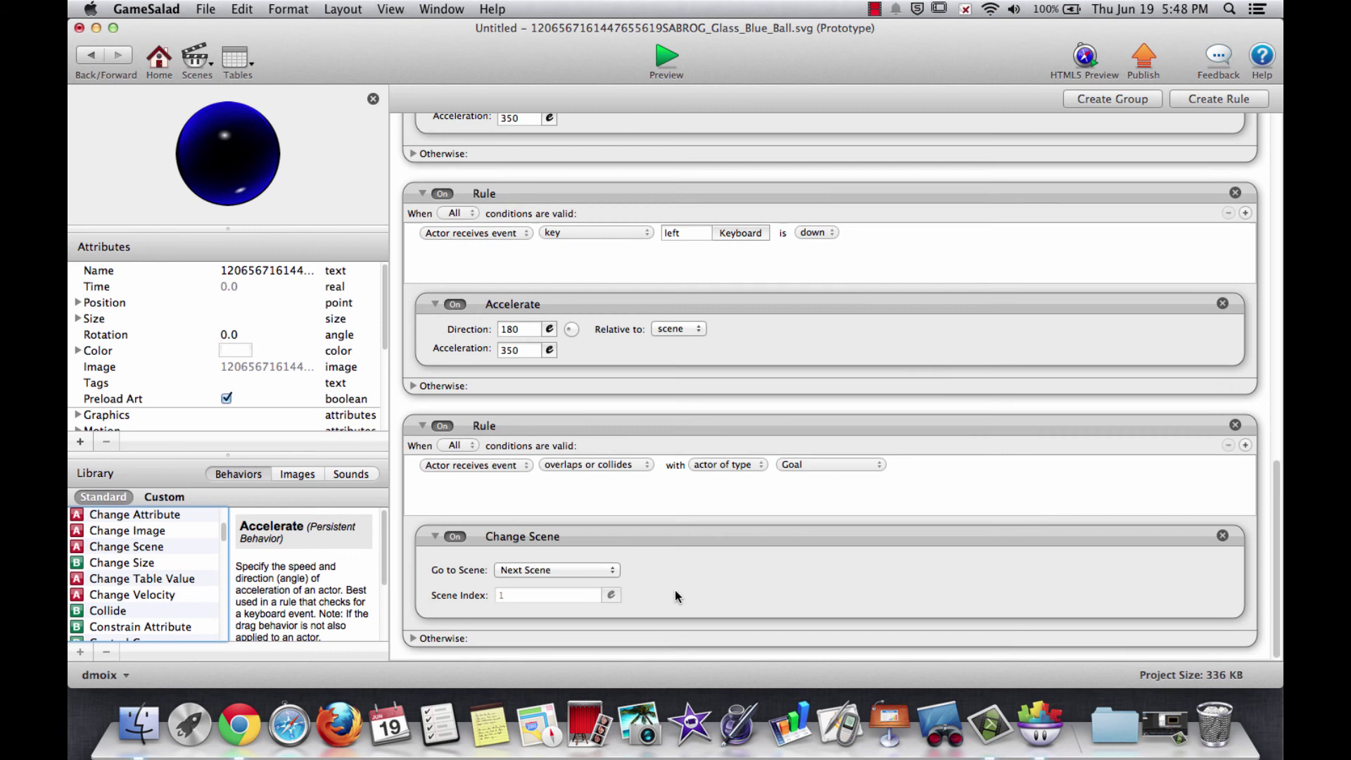
click(564, 571)
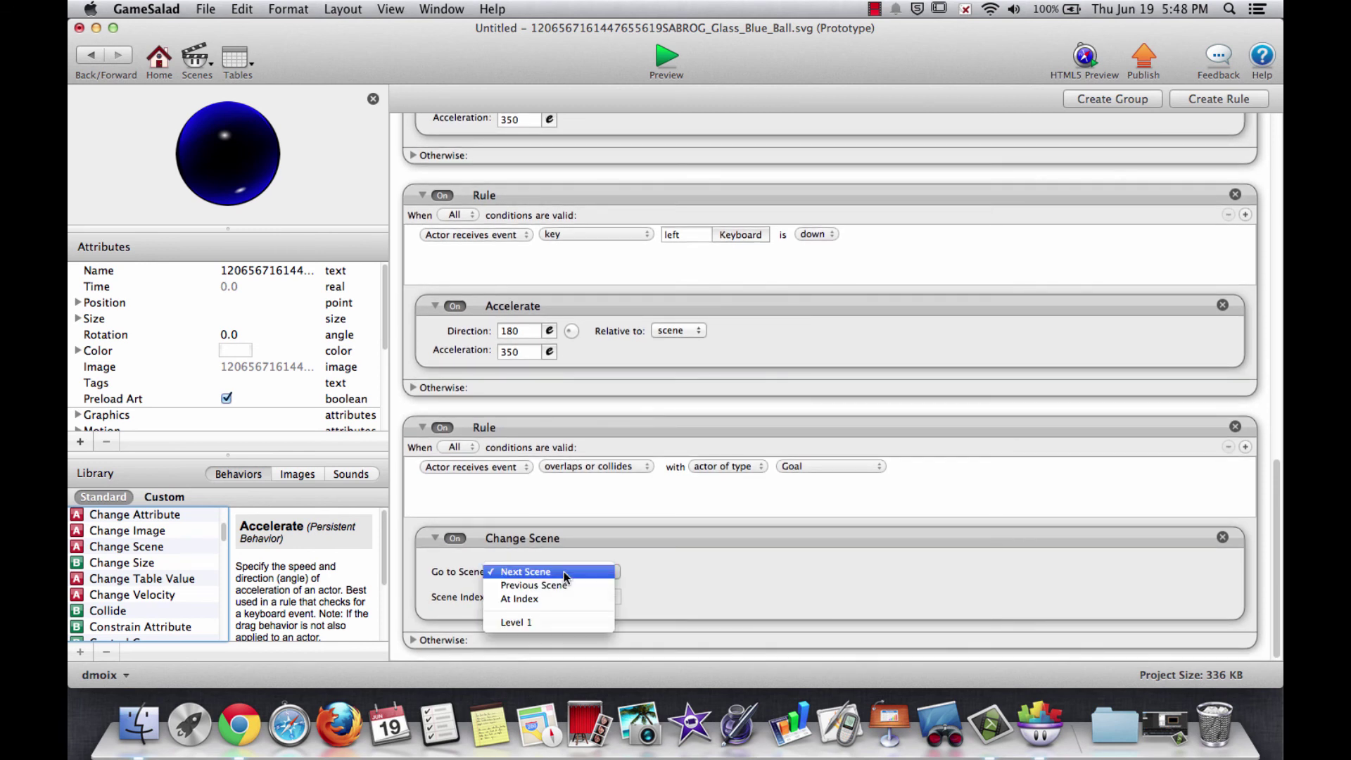
click(649, 568)
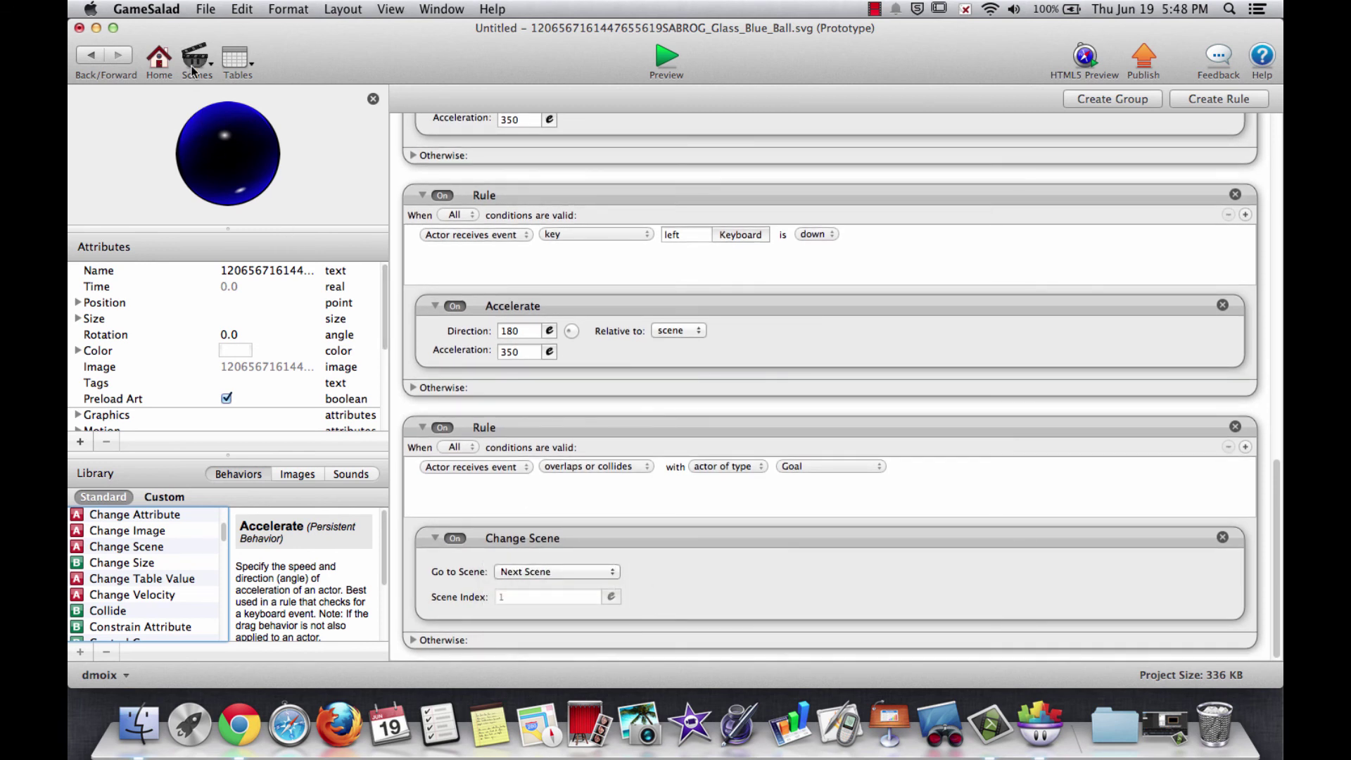
click(161, 56)
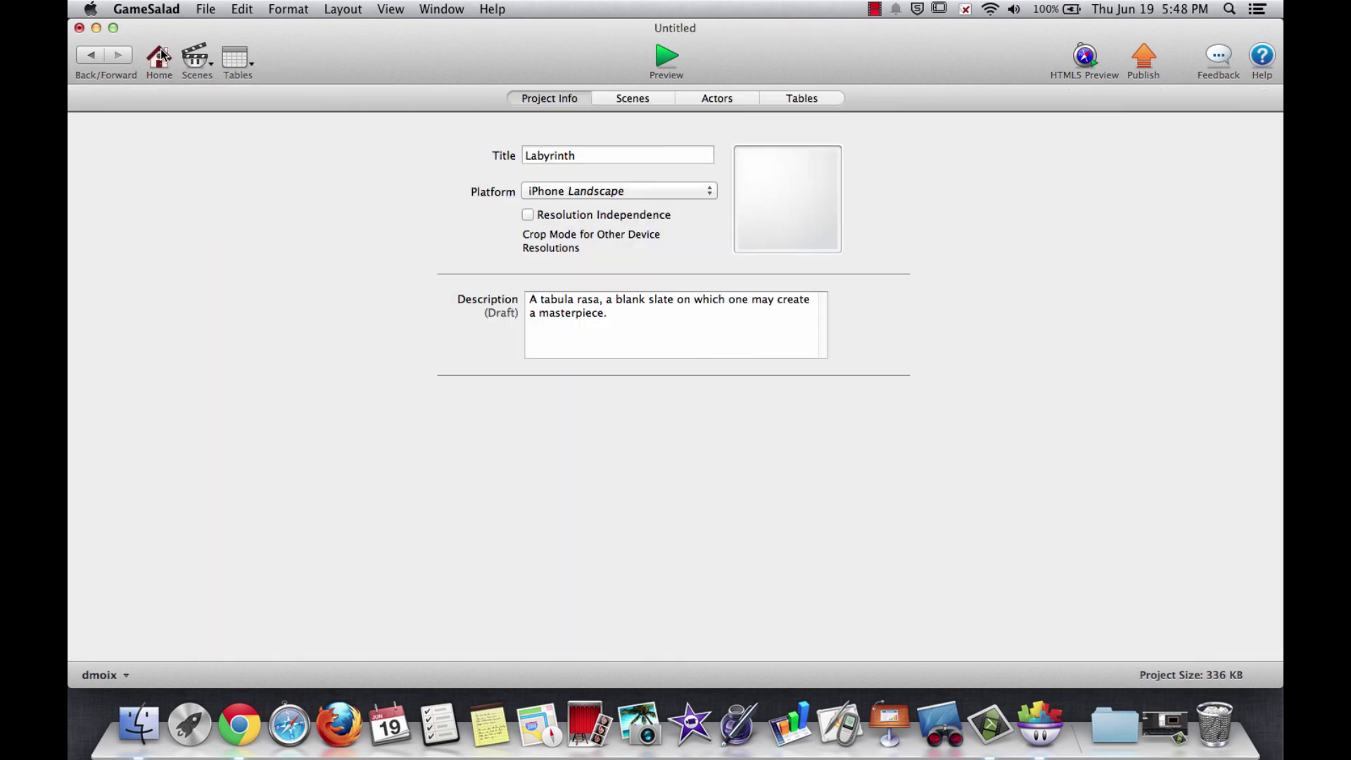
- Add a new scene named Level 2 to the project and reopen the Level 1 maze
click(653, 99)
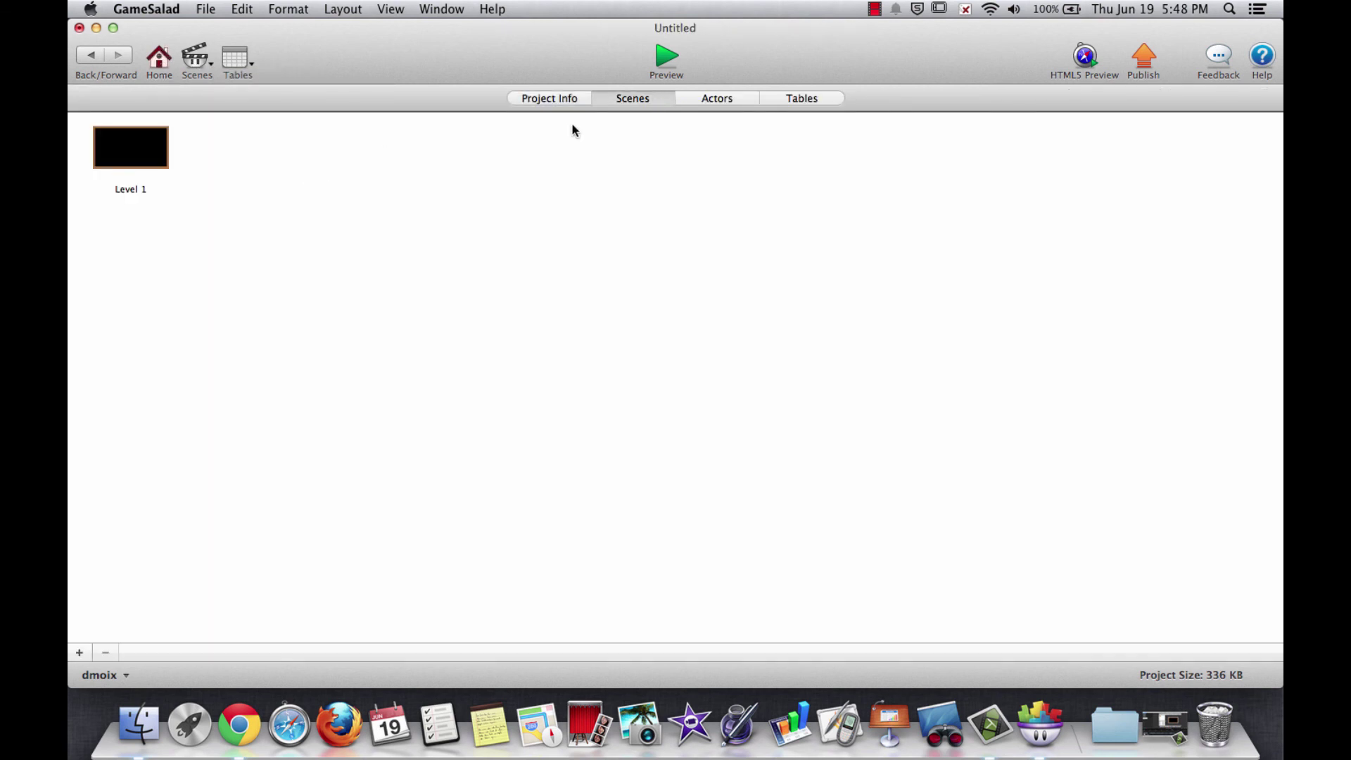
click(79, 652)
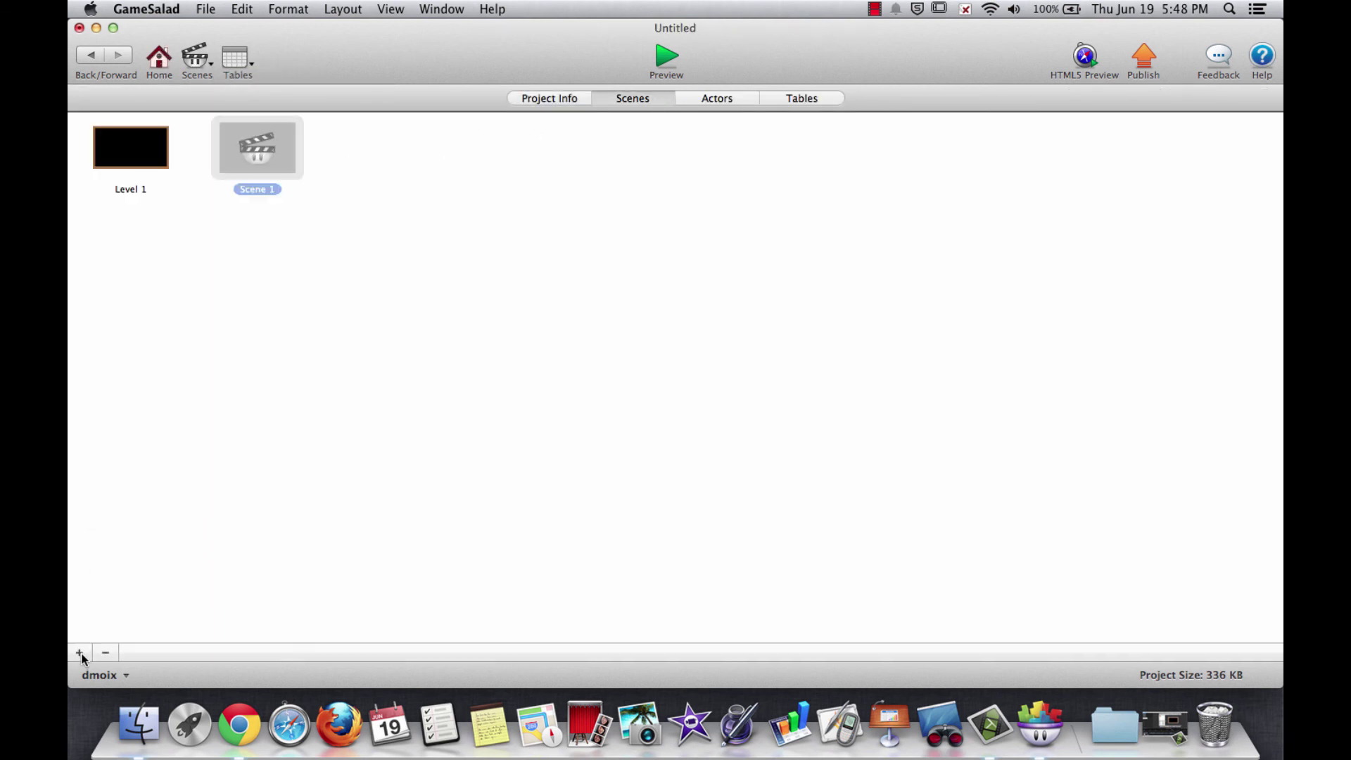
click(254, 187)
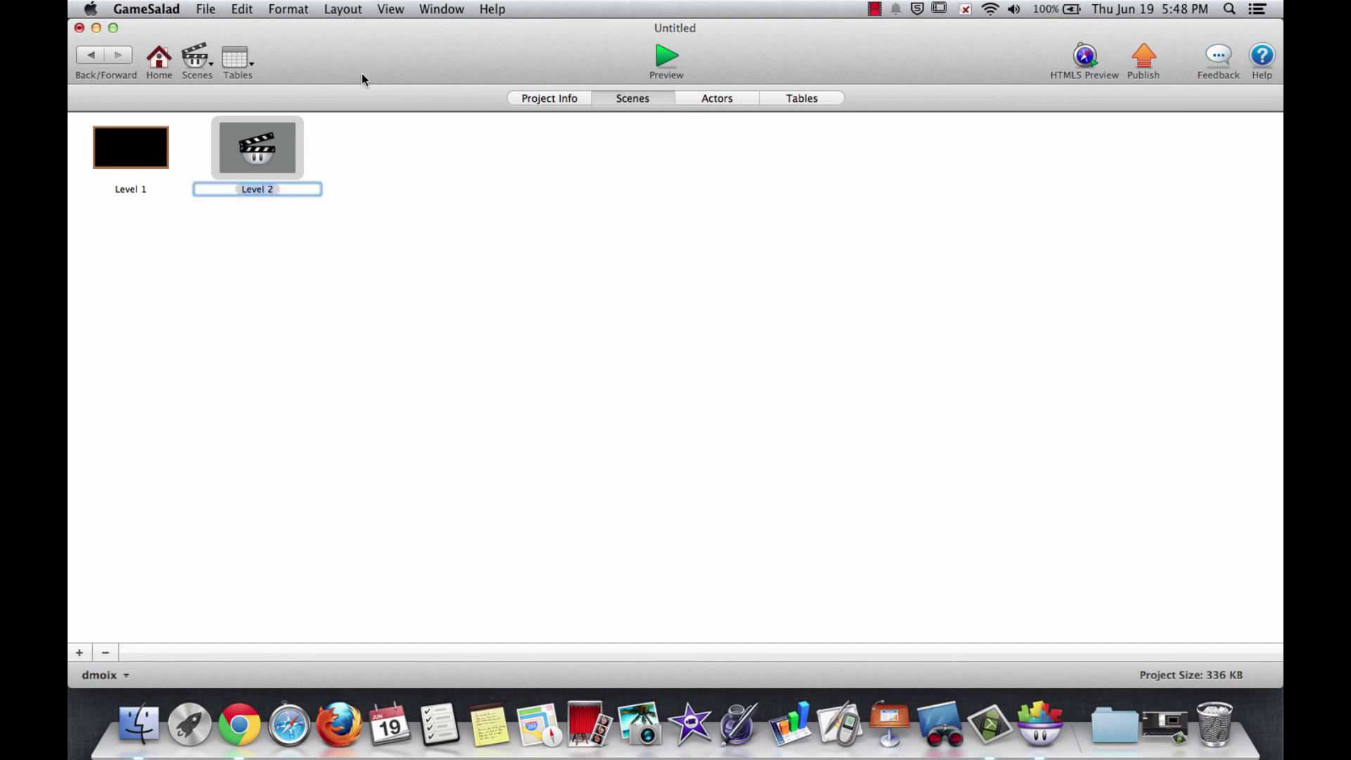
double_click(146, 150)
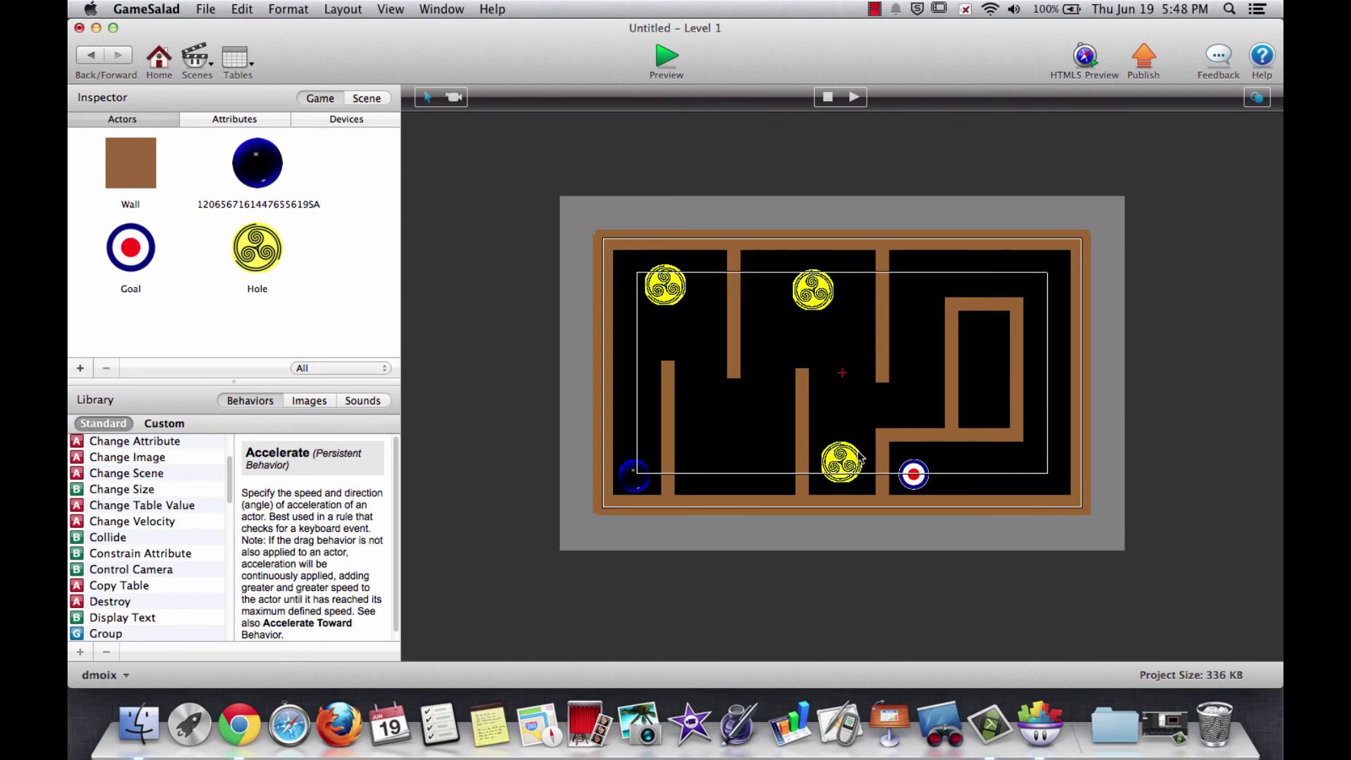
- Change the ball's Goal rule so Change Scene goes to Level 2, then start a preview
double_click(245, 164)
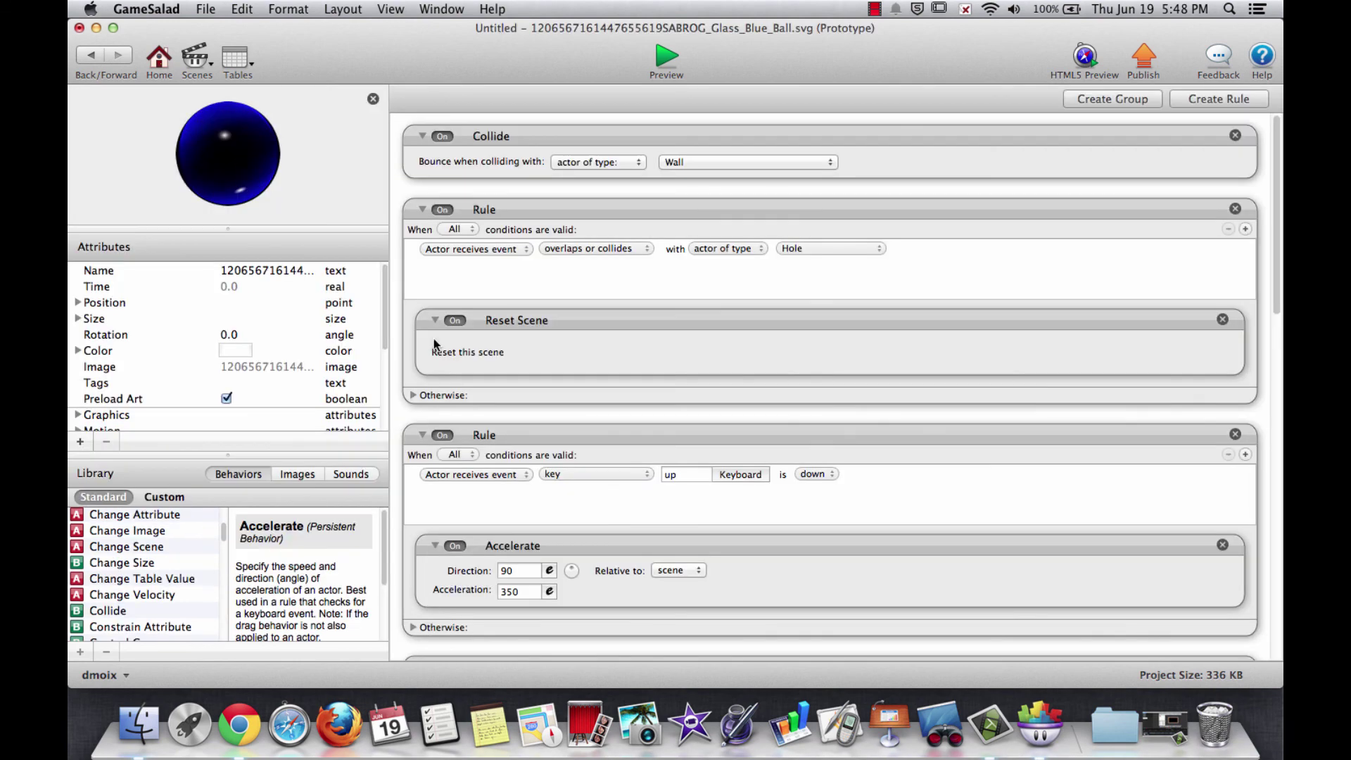
scroll(581, 390, down, 10)
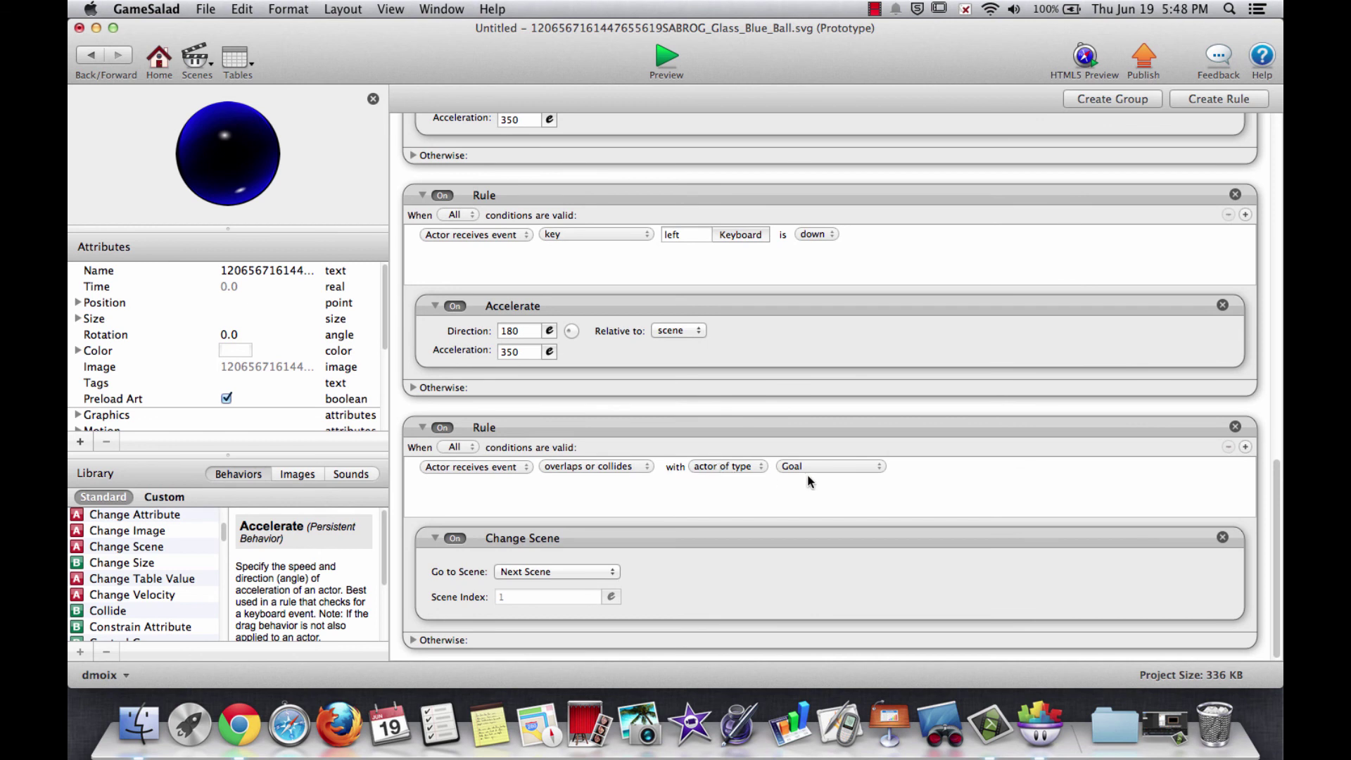
click(581, 573)
click(577, 572)
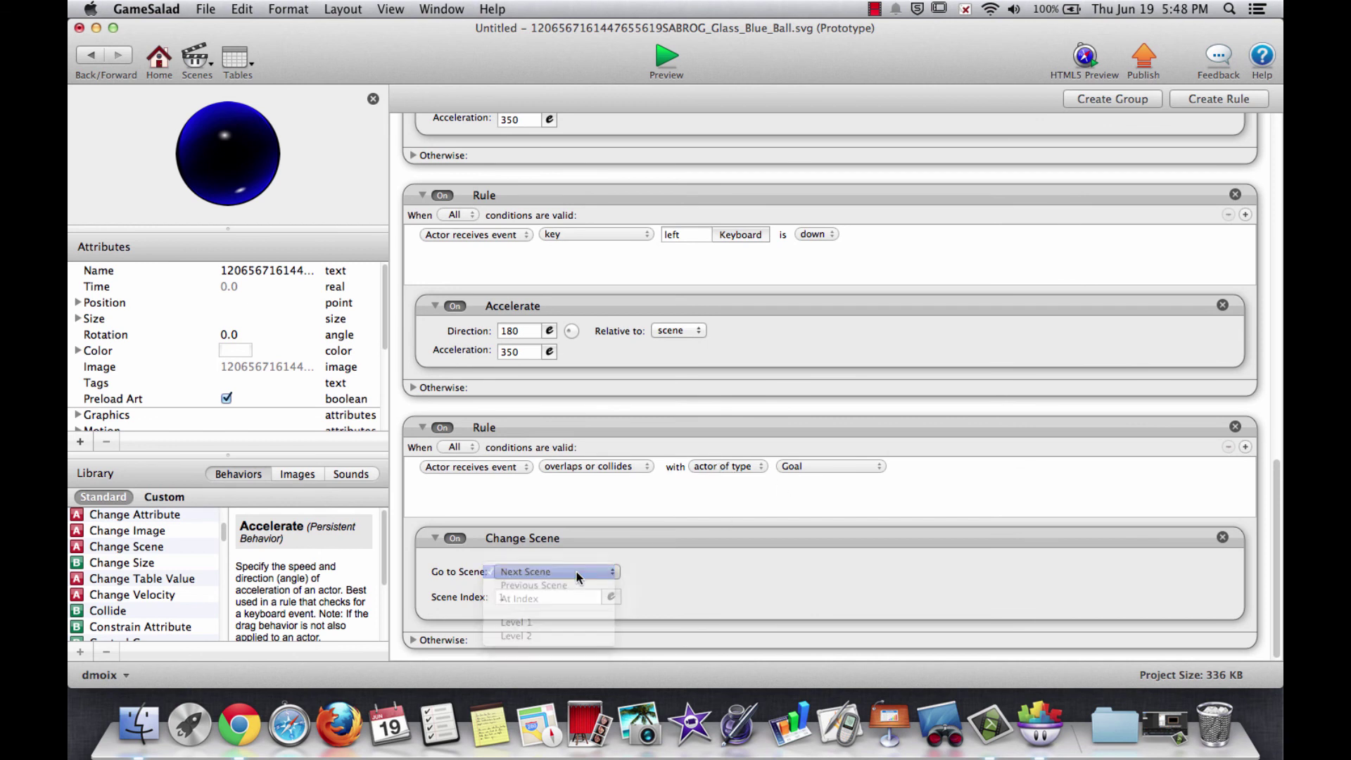
click(581, 570)
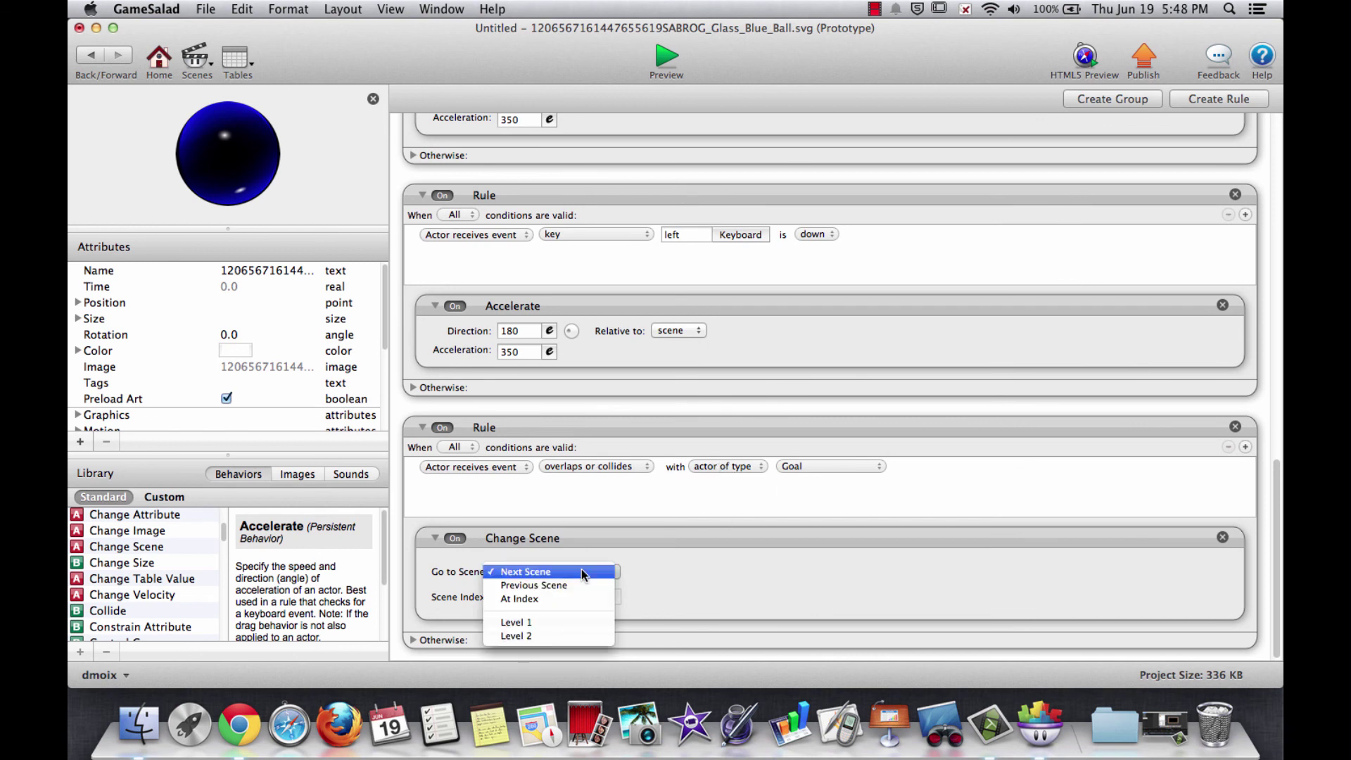
click(568, 636)
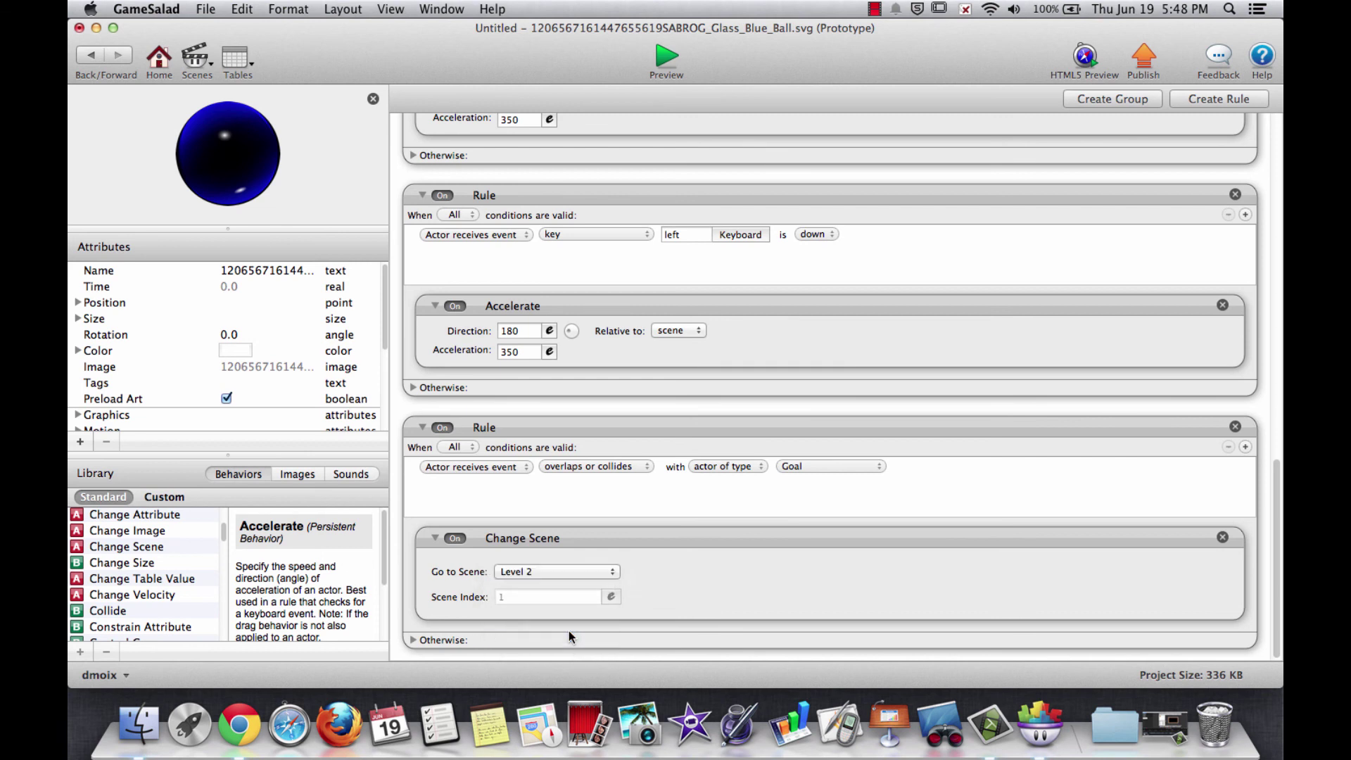
click(662, 62)
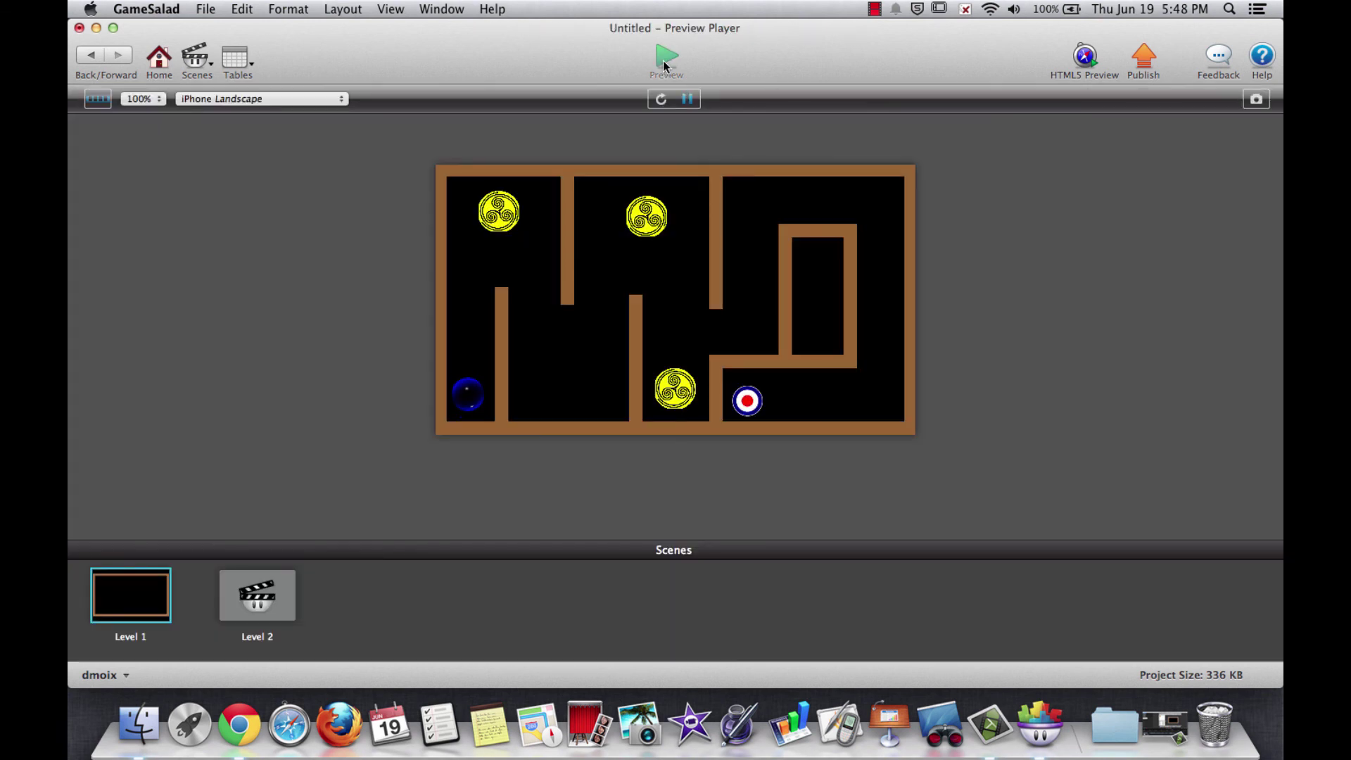
- Steer the ball up, right, down, right and up through the maze corridors
key(Up)
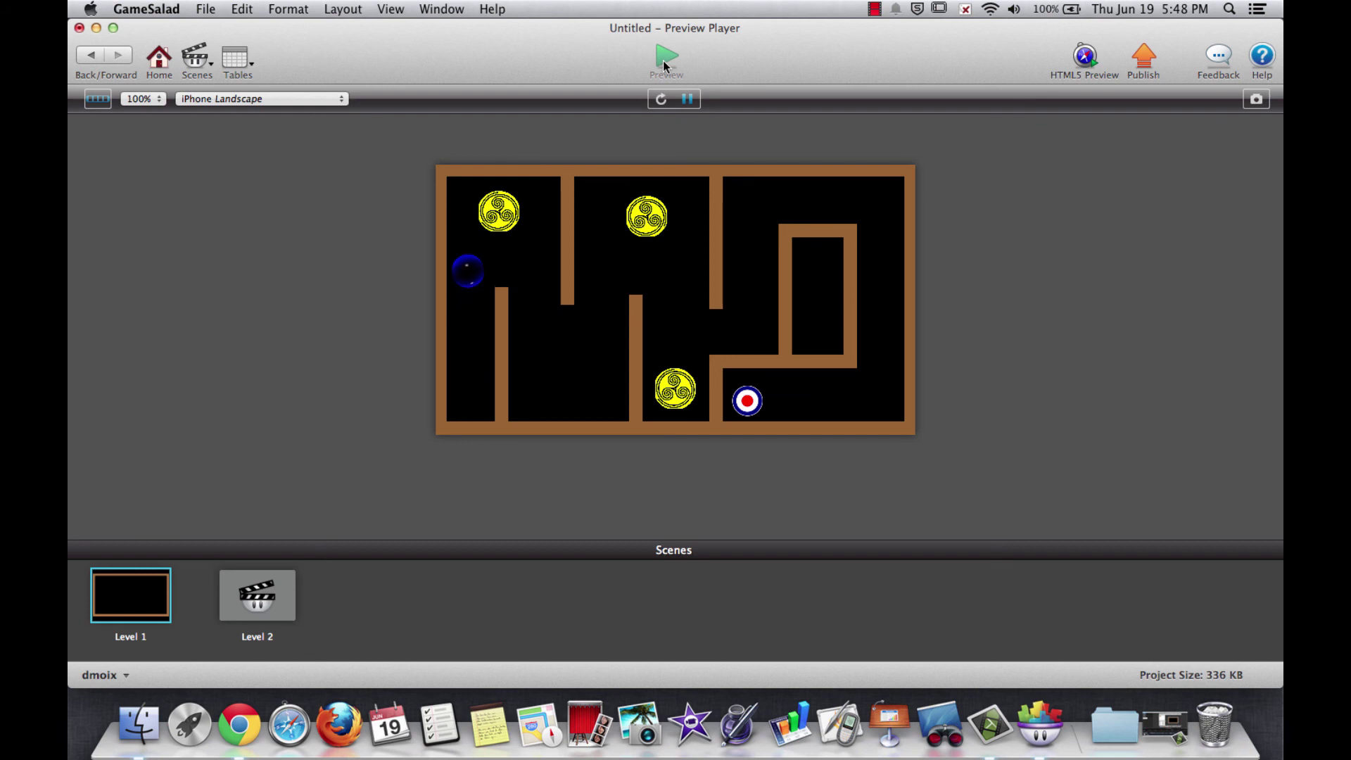
key(Right)
key(Down)
key(Right)
key(Up)
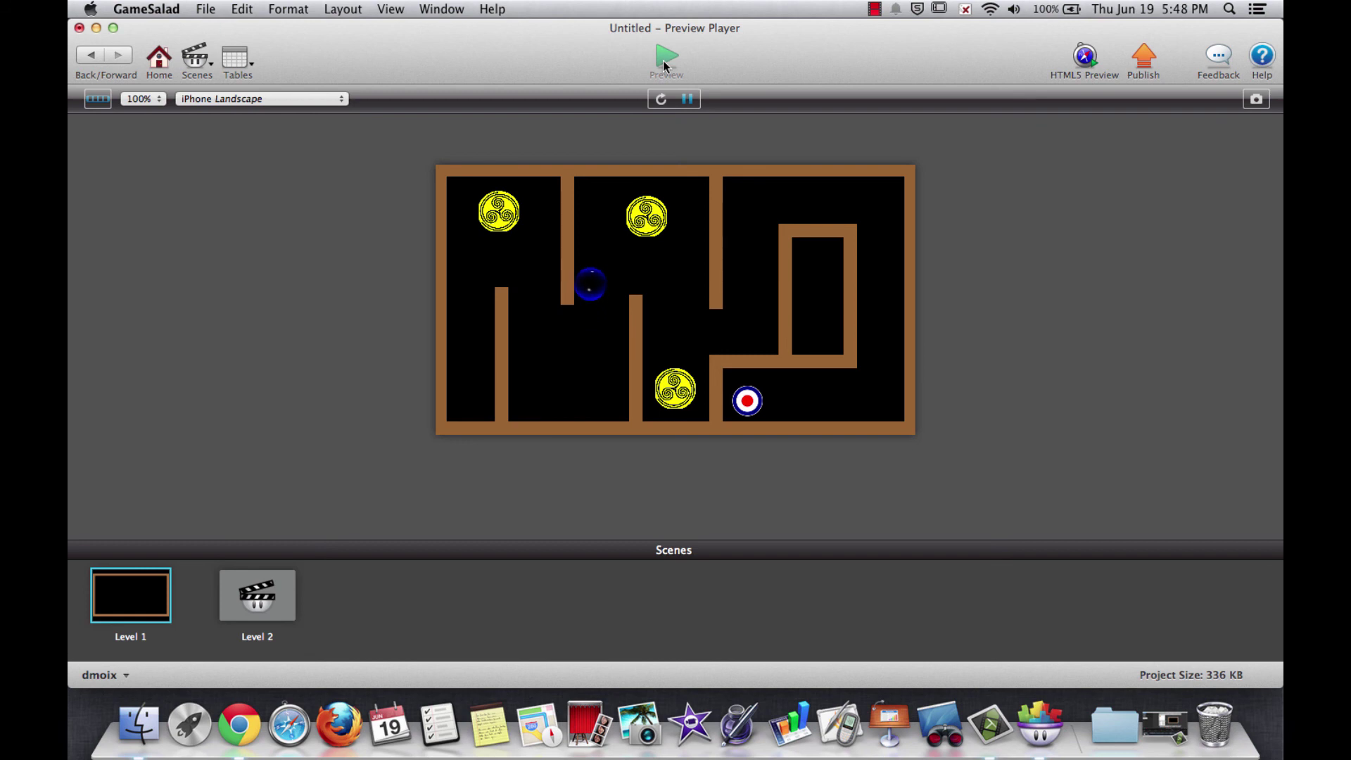